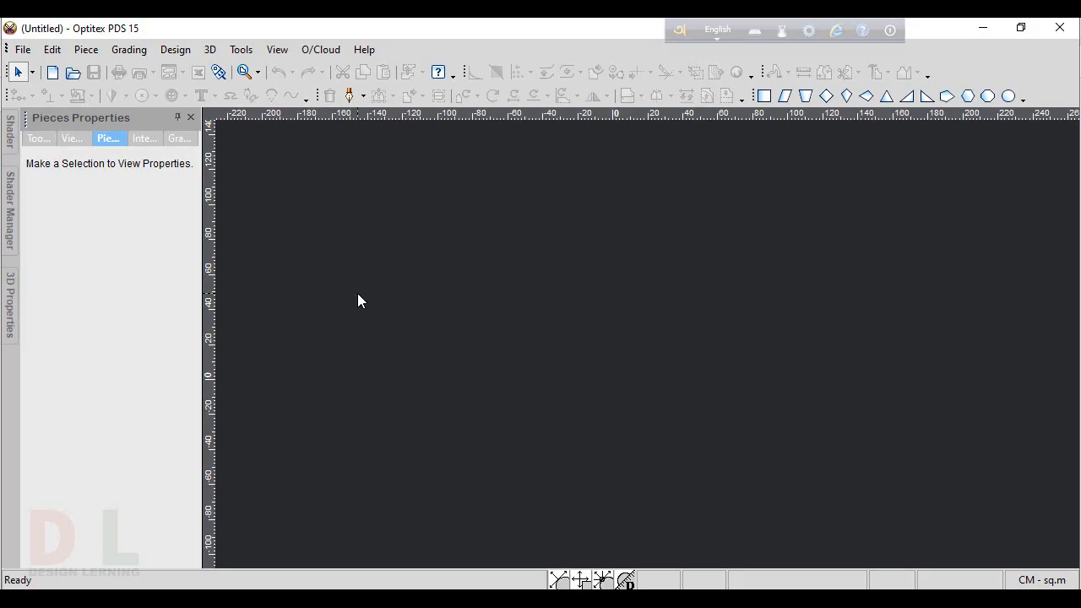
- Create a rectangular piece 70 cm long and 28.5 cm wide, and shift it slightly left in the work area
{"action": "right_click", "coordinate": [463, 281]}
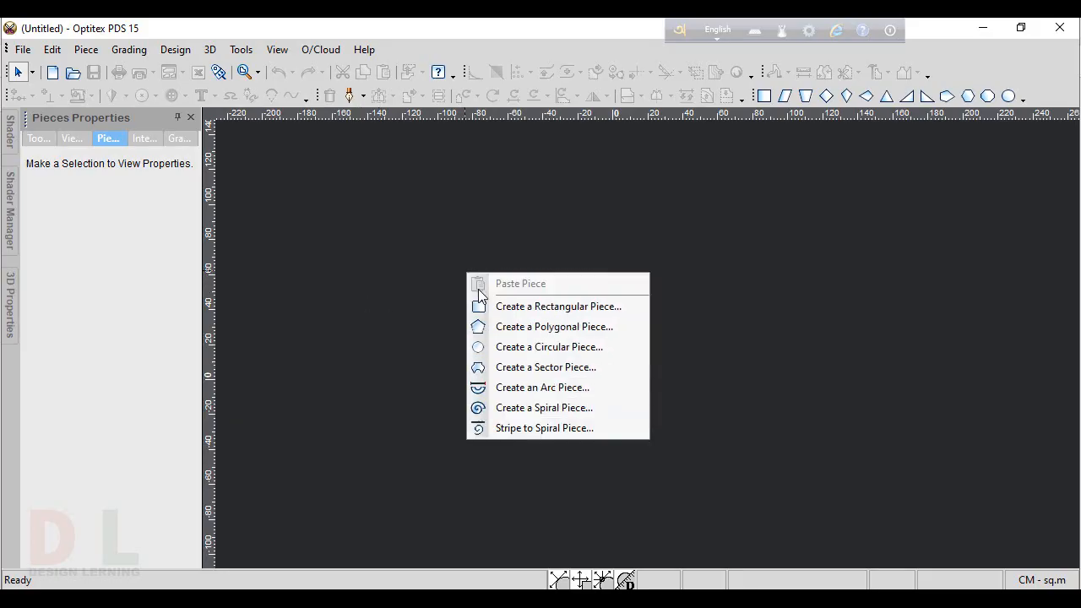
{"action": "left_click", "coordinate": [540, 306]}
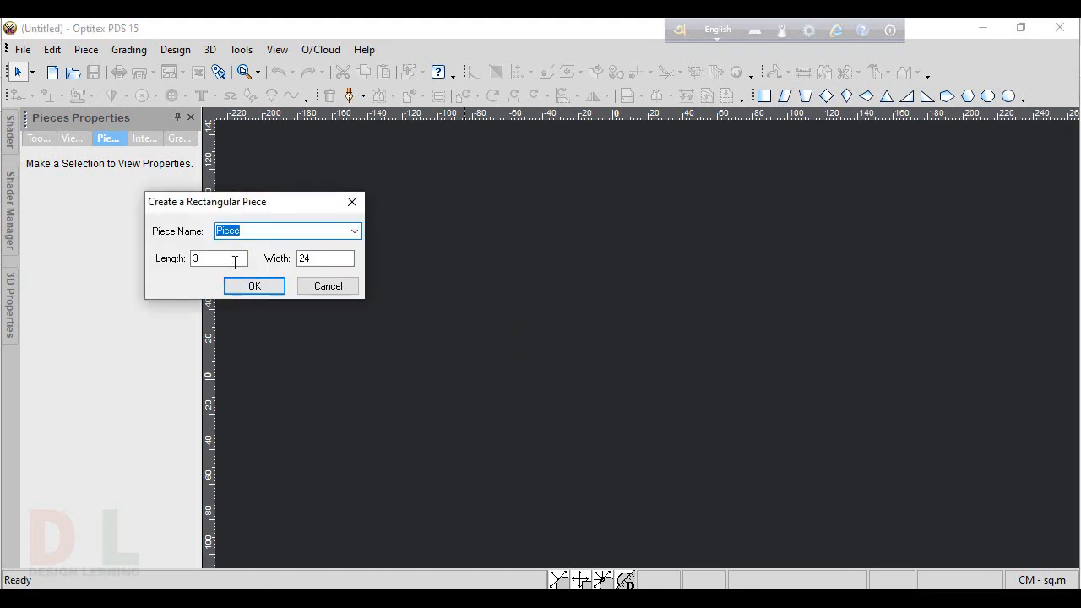
{"action": "key", "text": "Tab"}
{"action": "type", "text": "70"}
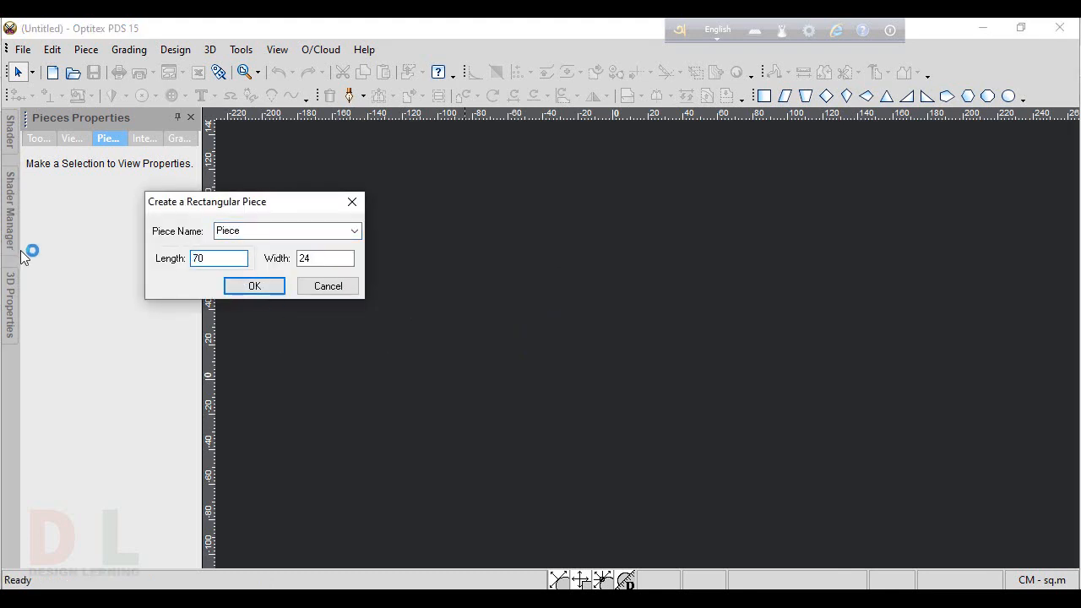
{"action": "left_click", "coordinate": [322, 261]}
{"action": "key", "text": "Tab"}
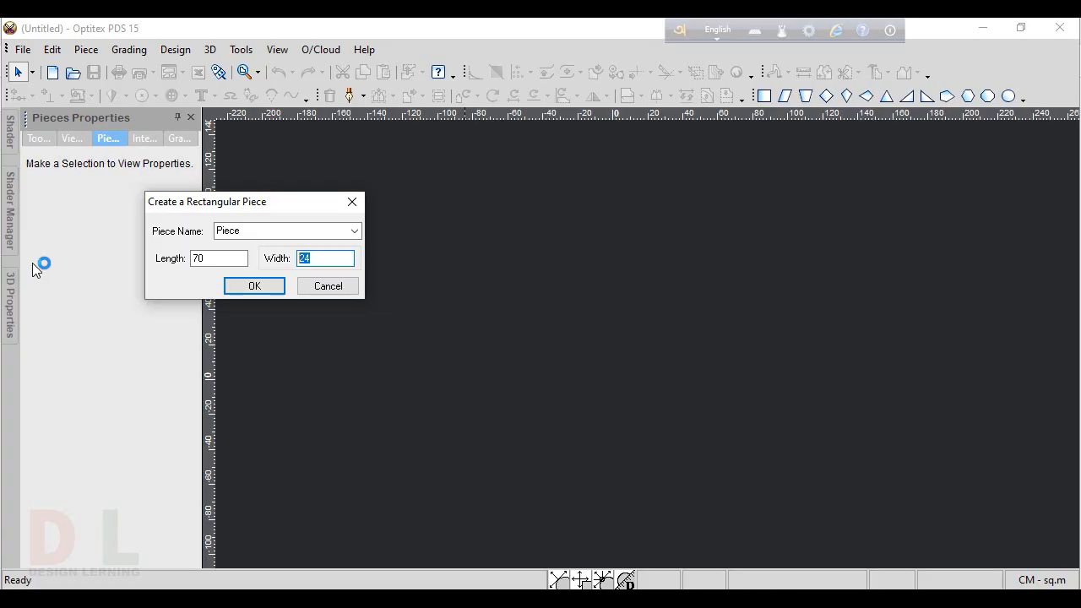
{"action": "type", "text": "28.5"}
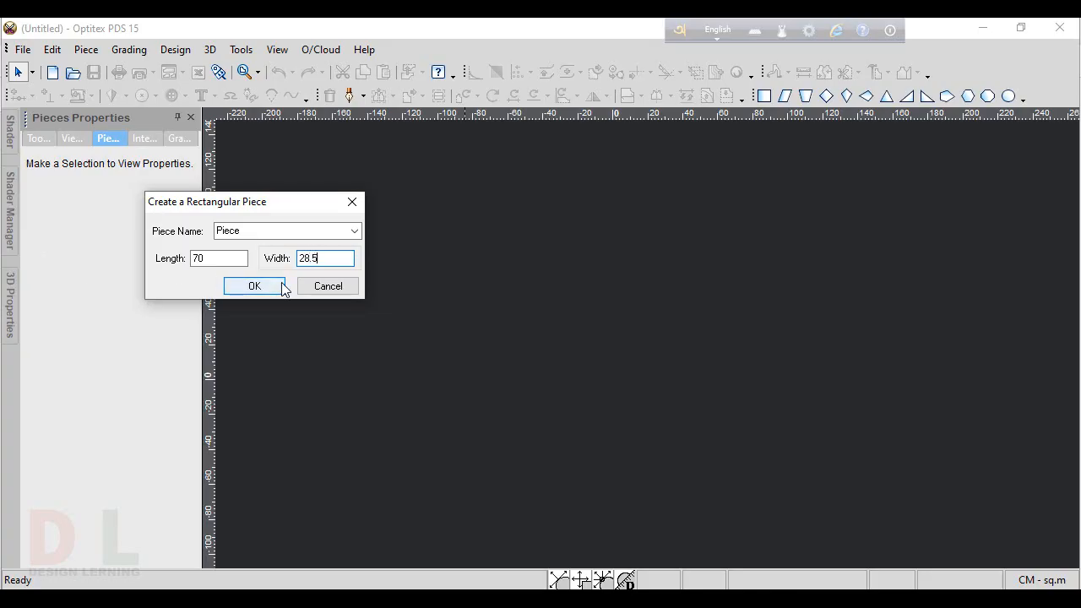
{"action": "left_click", "coordinate": [283, 289]}
{"action": "scroll", "coordinate": [646, 352], "scroll_direction": "down", "scroll_amount": 2}
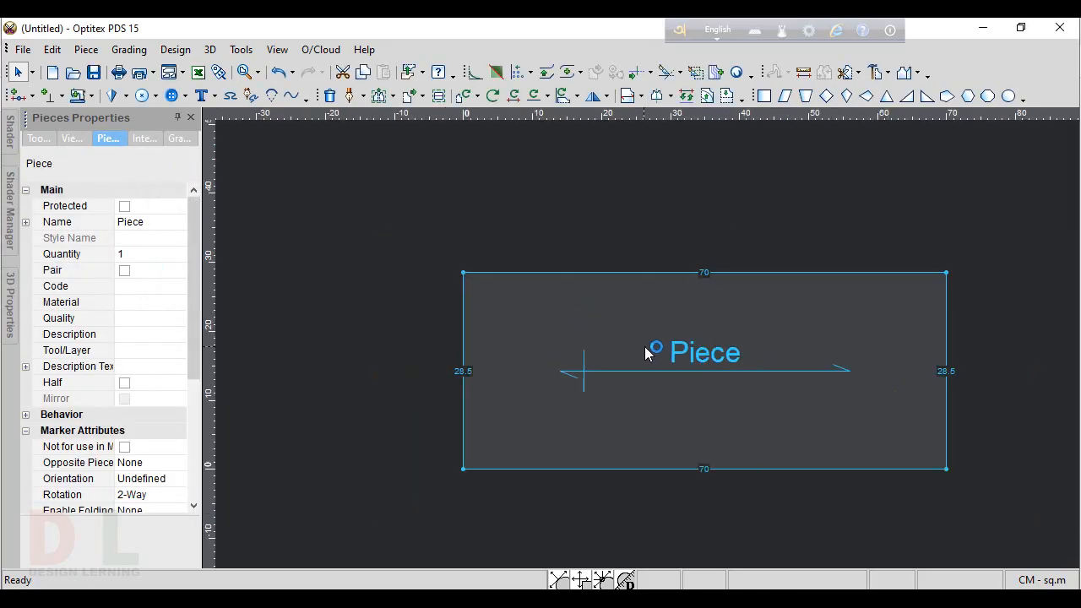
{"action": "left_click_drag", "start_coordinate": [743, 354], "coordinate": [701, 357]}
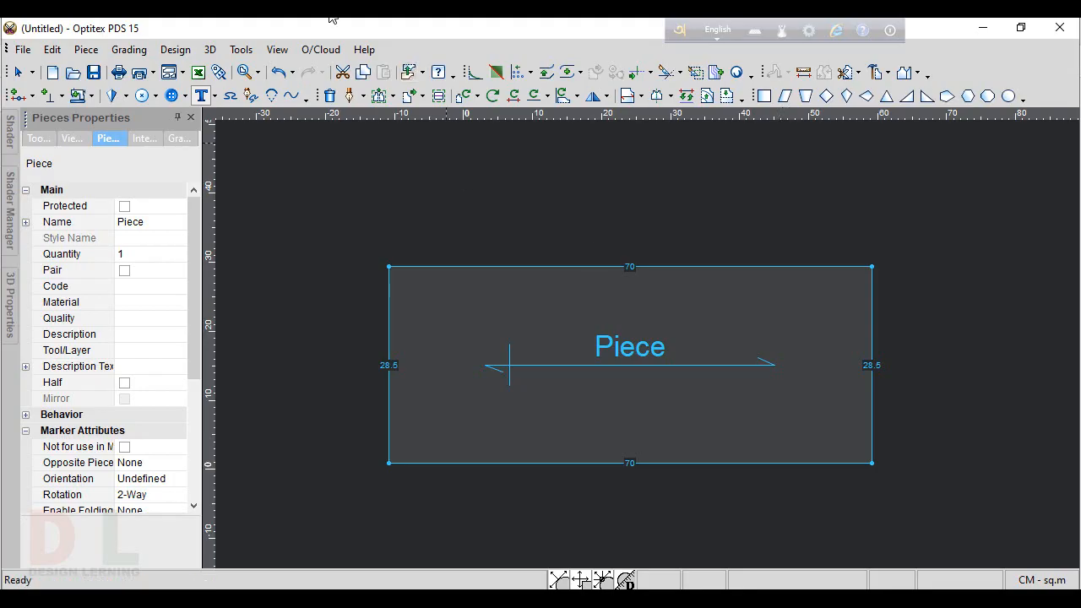
- Add a grading point on the piece's right edge, 23 cm below the upper-right corner
{"action": "scroll", "coordinate": [762, 388], "scroll_direction": "up", "scroll_amount": 1}
{"action": "scroll", "coordinate": [649, 352], "scroll_direction": "up", "scroll_amount": 1}
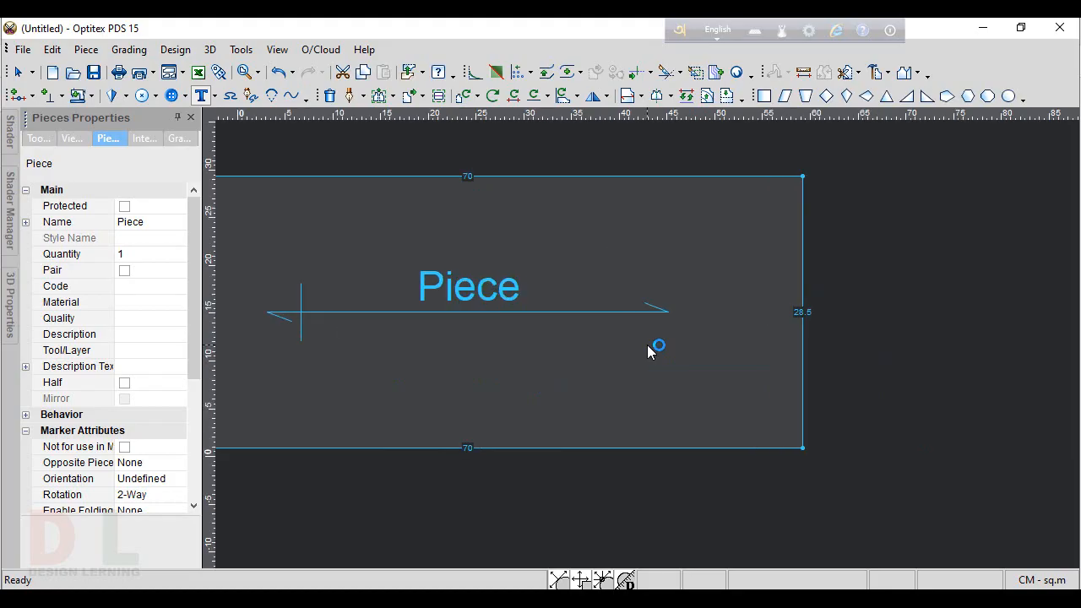
{"action": "scroll", "coordinate": [648, 352], "scroll_direction": "down", "scroll_amount": 3}
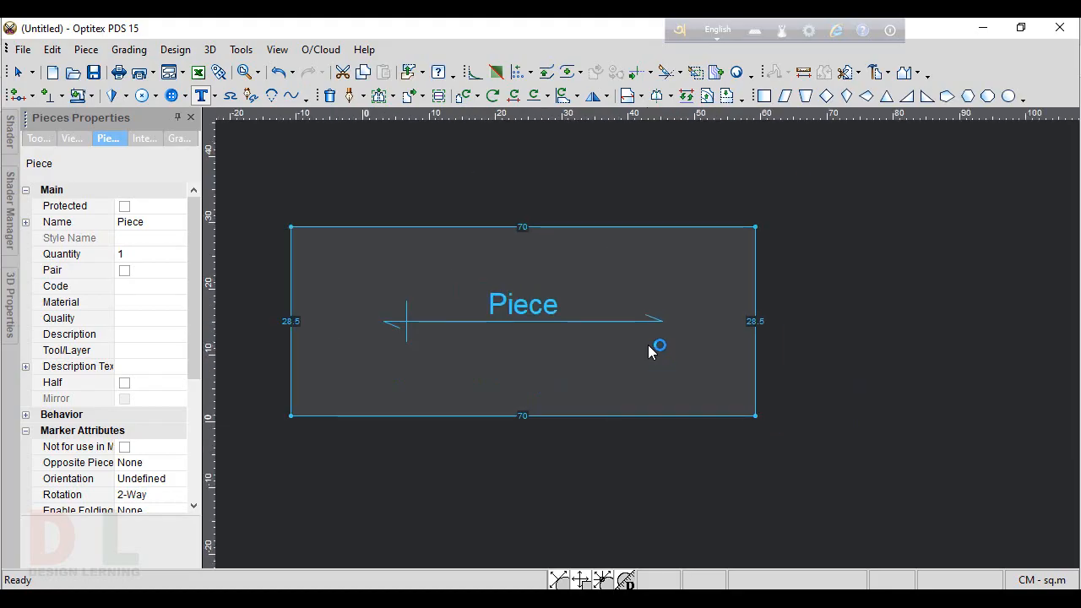
{"action": "scroll", "coordinate": [648, 352], "scroll_direction": "up", "scroll_amount": 1}
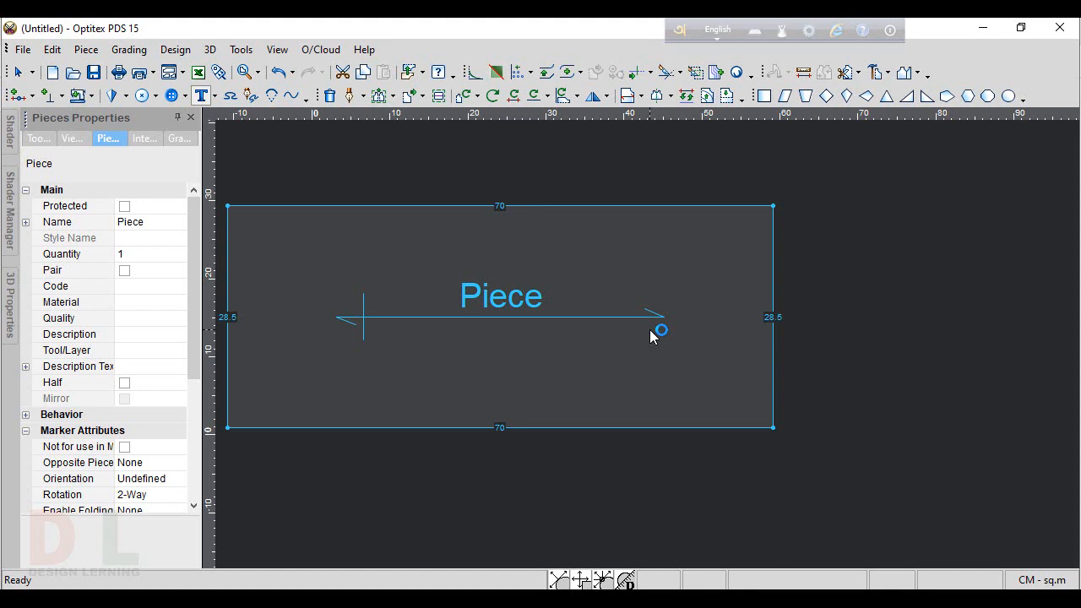
{"action": "left_click", "coordinate": [17, 94]}
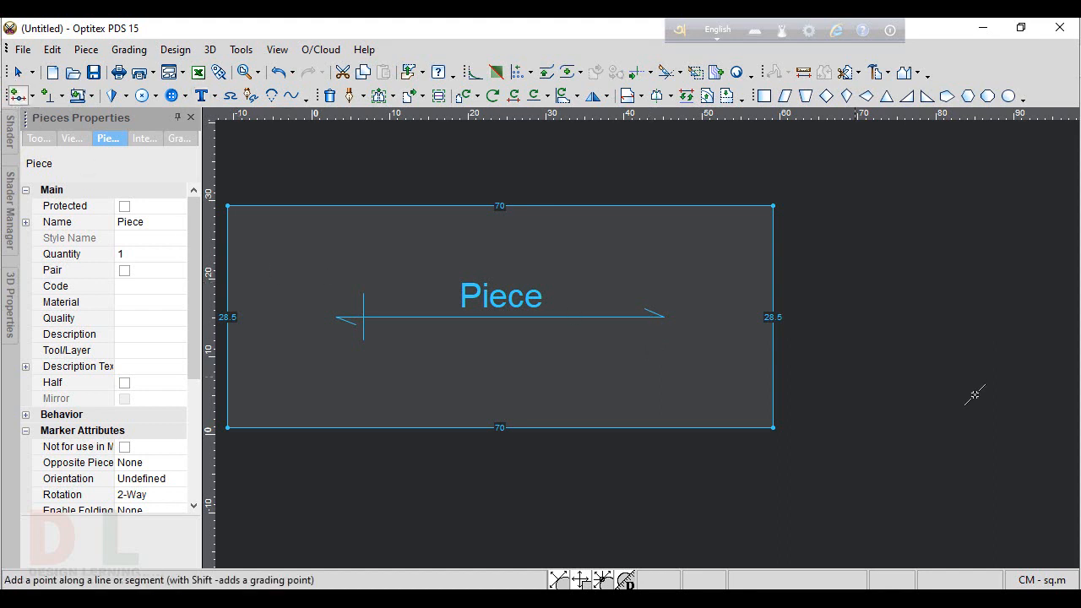
{"action": "left_click", "coordinate": [773, 397]}
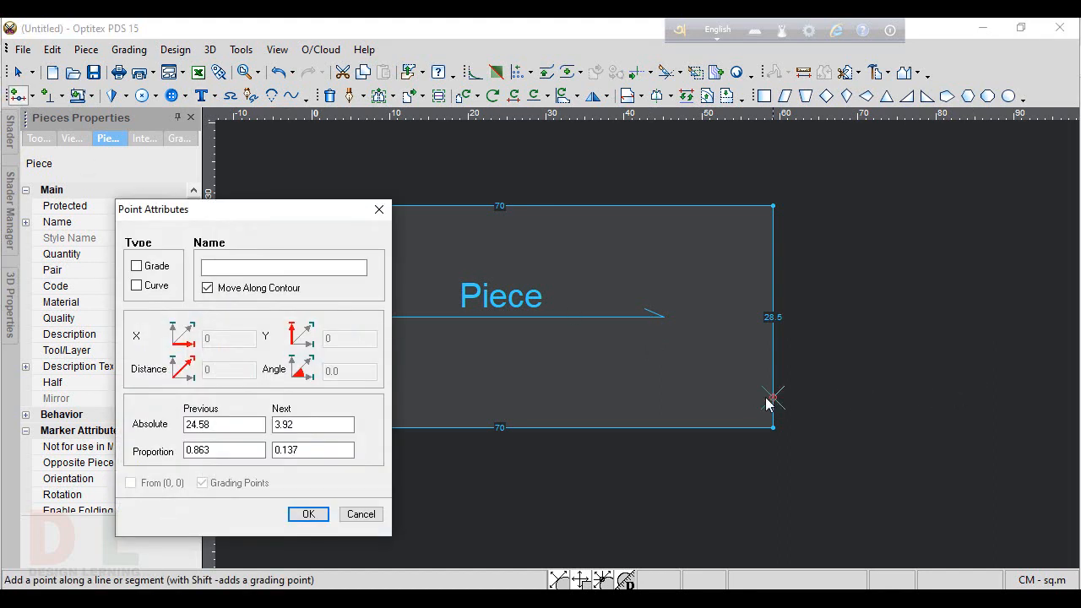
{"action": "double_click", "coordinate": [233, 423]}
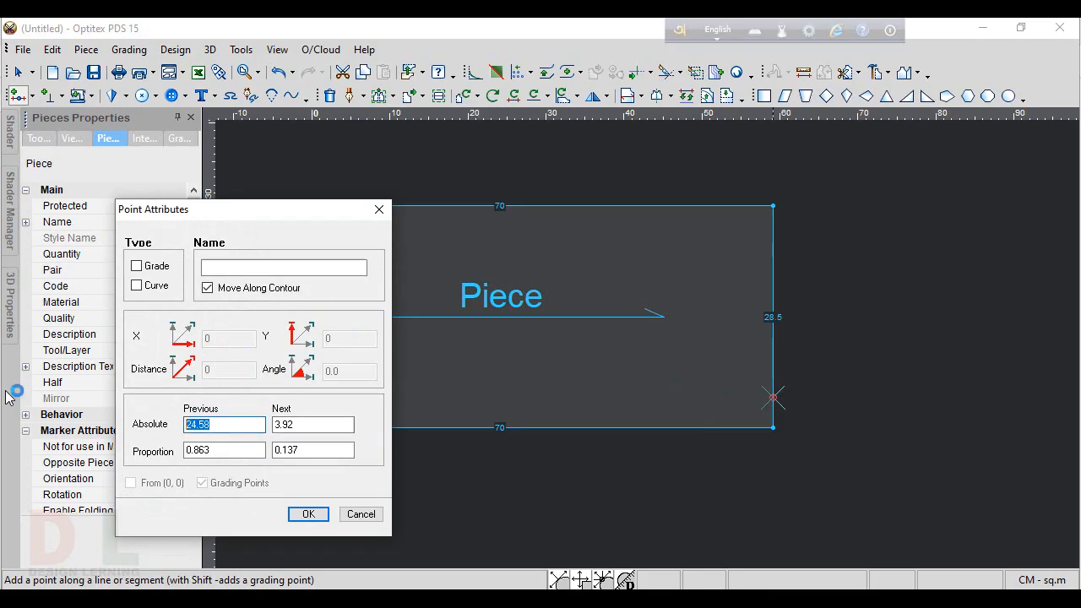
{"action": "type", "text": "23"}
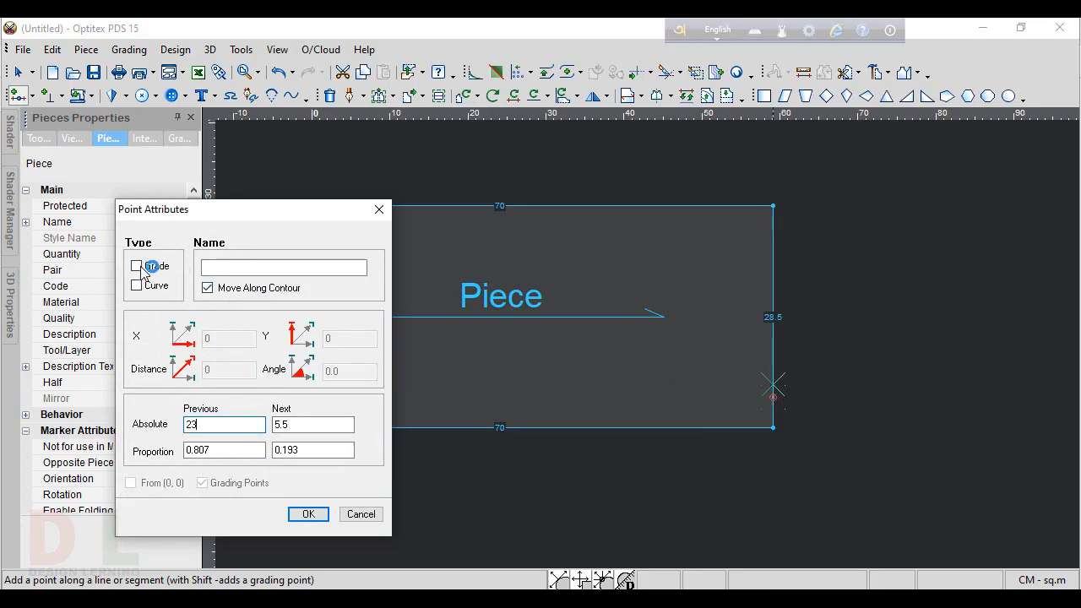
{"action": "left_click", "coordinate": [137, 266]}
{"action": "left_click", "coordinate": [308, 514]}
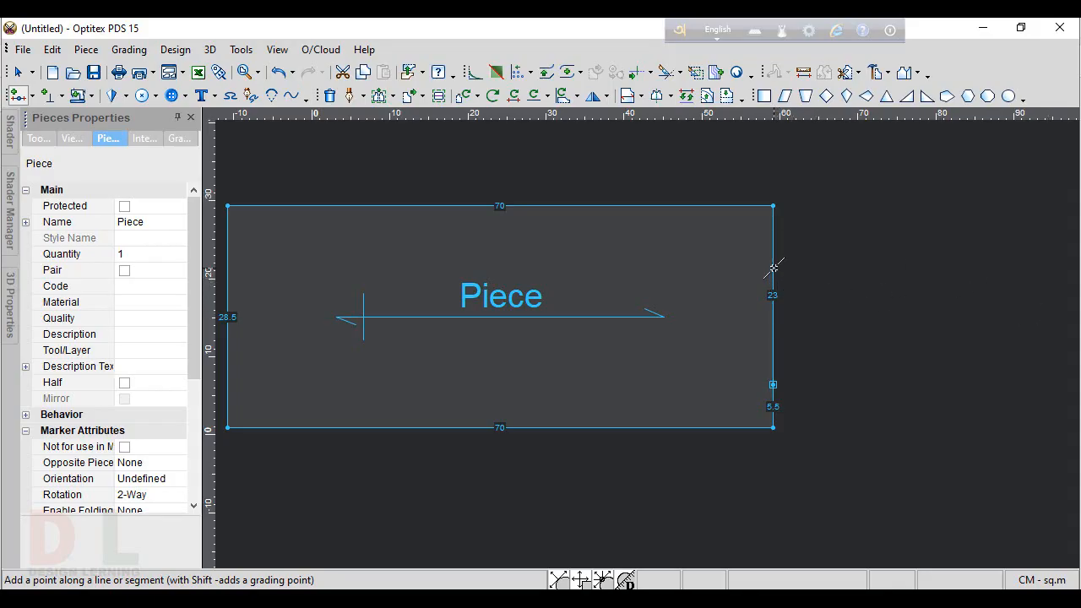
- Add another grading point on the right edge, 10 cm below the upper-right corner
{"action": "double_click", "coordinate": [774, 268]}
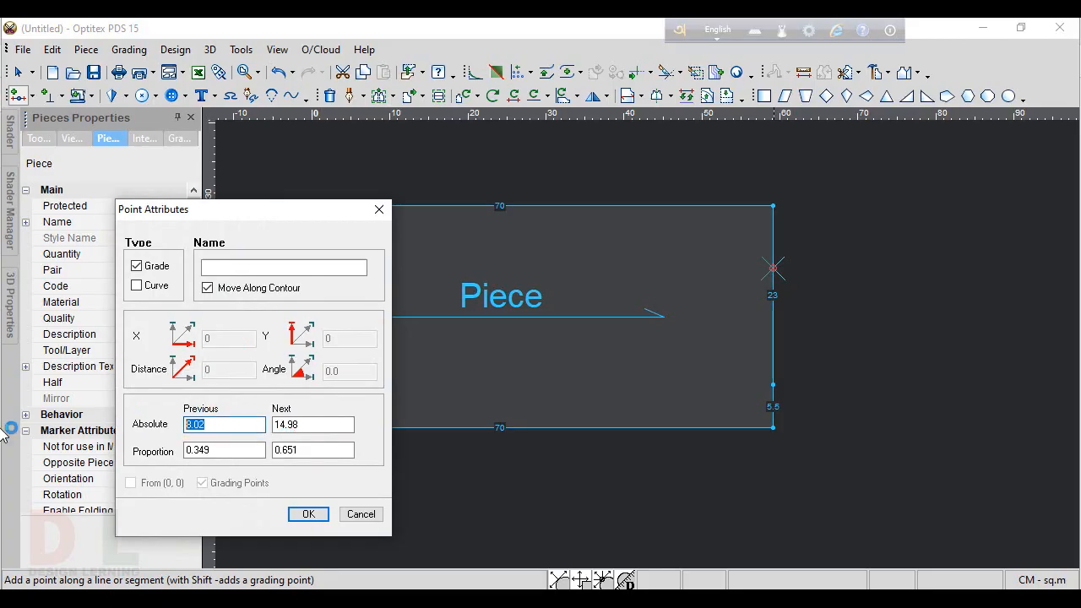
{"action": "type", "text": "10"}
{"action": "key", "text": "Return"}
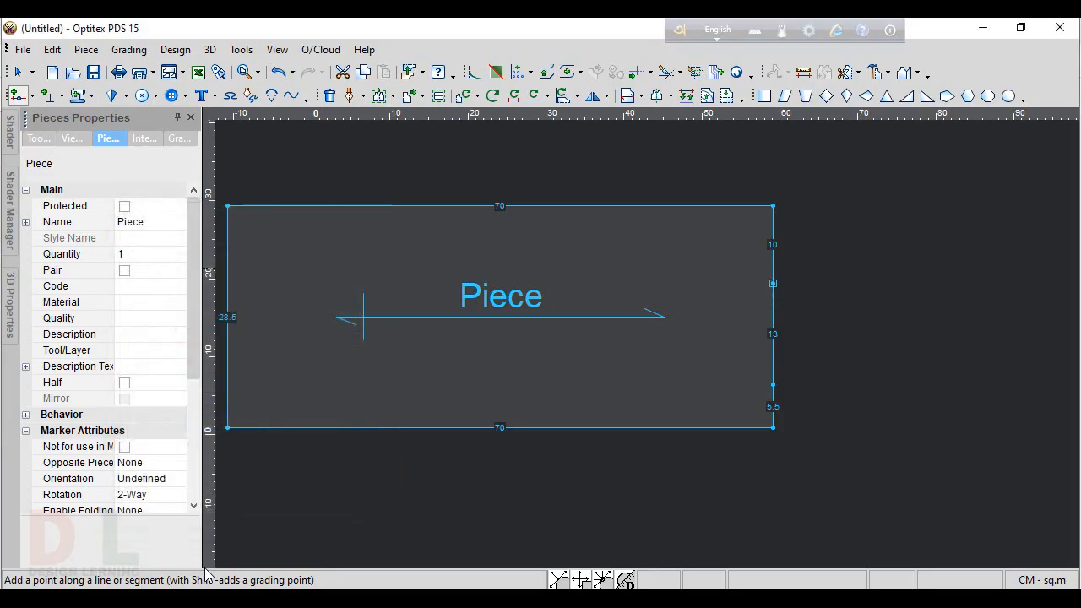
- Add a grading point on the piece's upper edge, 9 cm from the upper-right corner
{"action": "scroll", "coordinate": [644, 324], "scroll_direction": "down", "scroll_amount": 1}
{"action": "scroll", "coordinate": [624, 220], "scroll_direction": "down", "scroll_amount": 2}
{"action": "scroll", "coordinate": [574, 271], "scroll_direction": "up", "scroll_amount": 3}
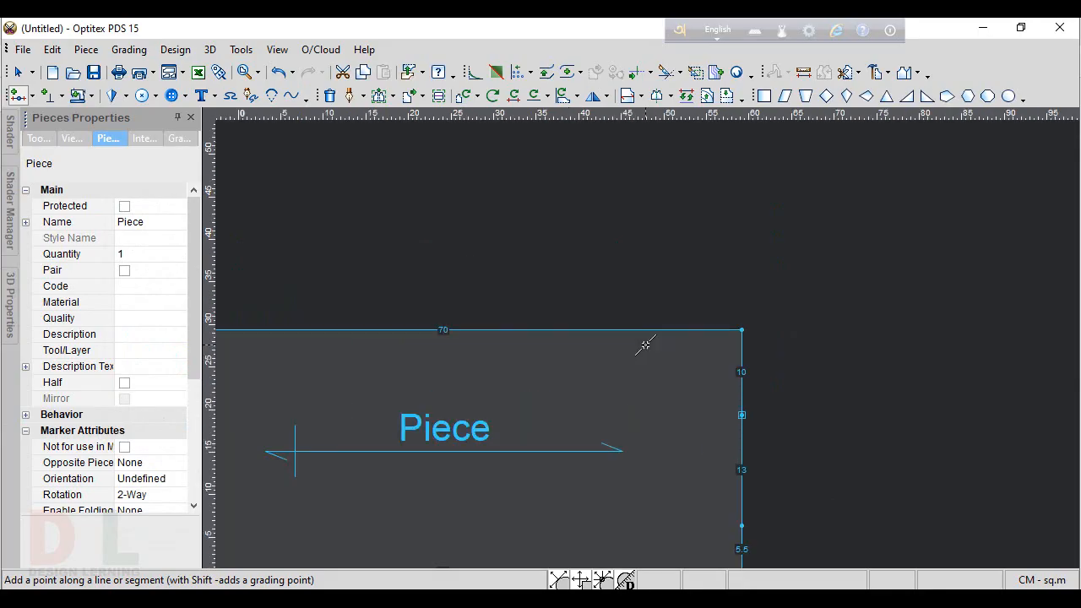
{"action": "scroll", "coordinate": [644, 345], "scroll_direction": "up", "scroll_amount": 1}
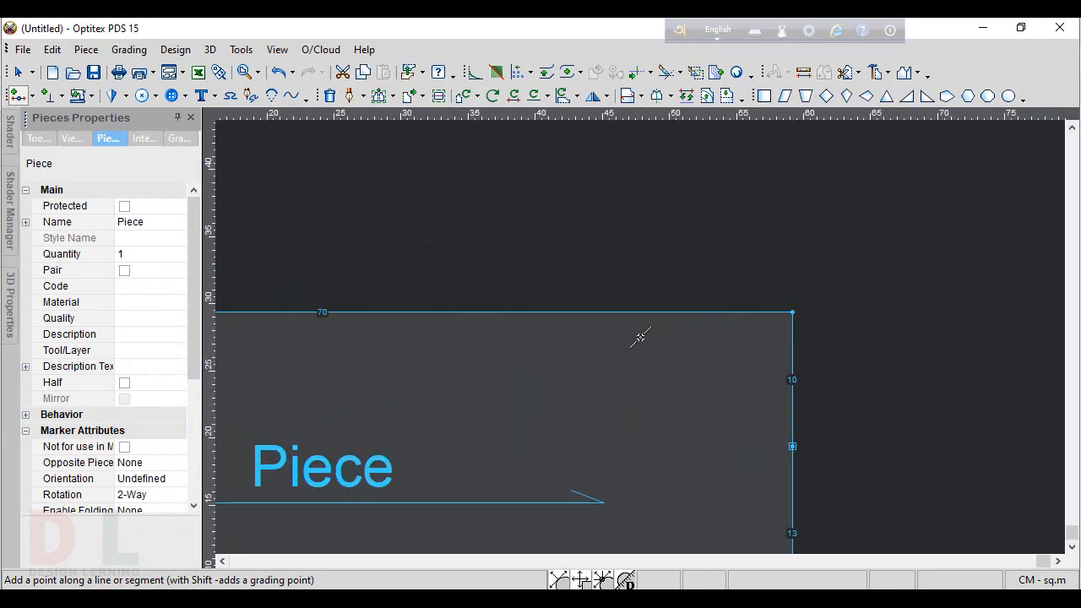
{"action": "left_click", "coordinate": [702, 312]}
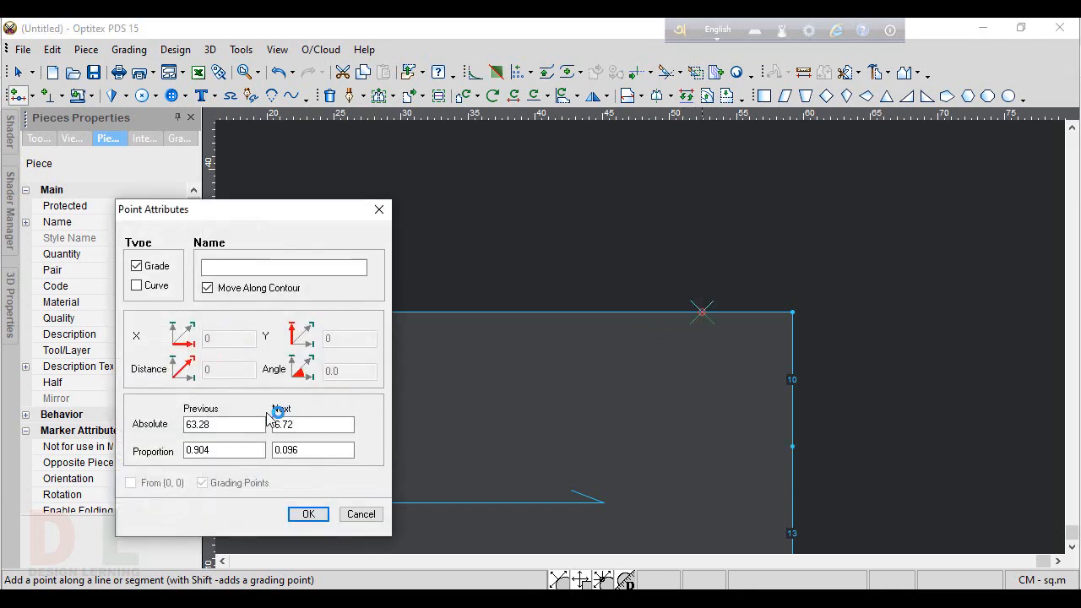
{"action": "double_click", "coordinate": [305, 425]}
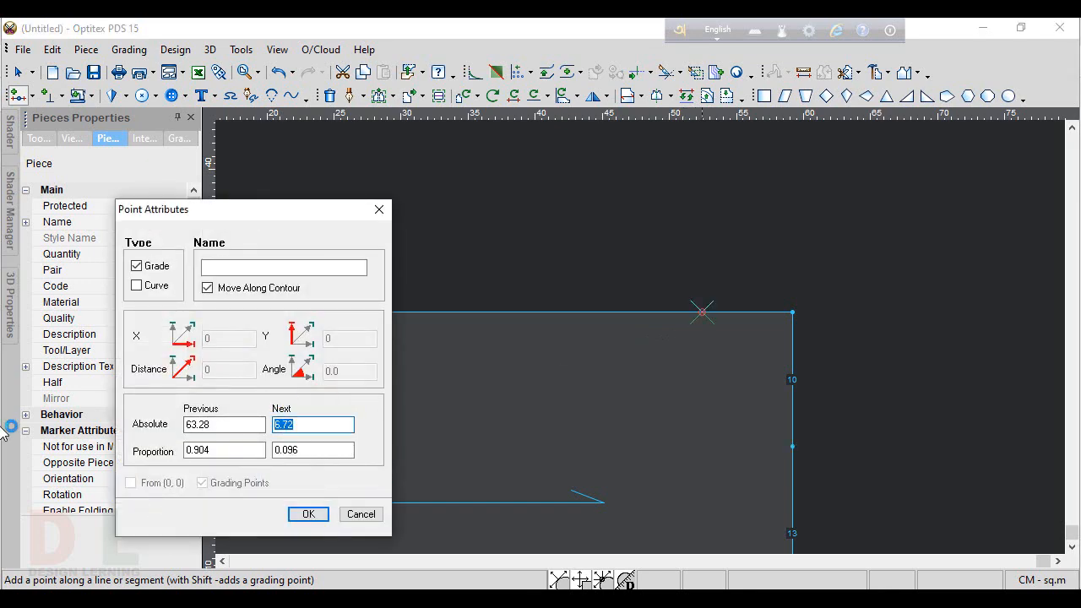
{"action": "key", "text": "Return"}
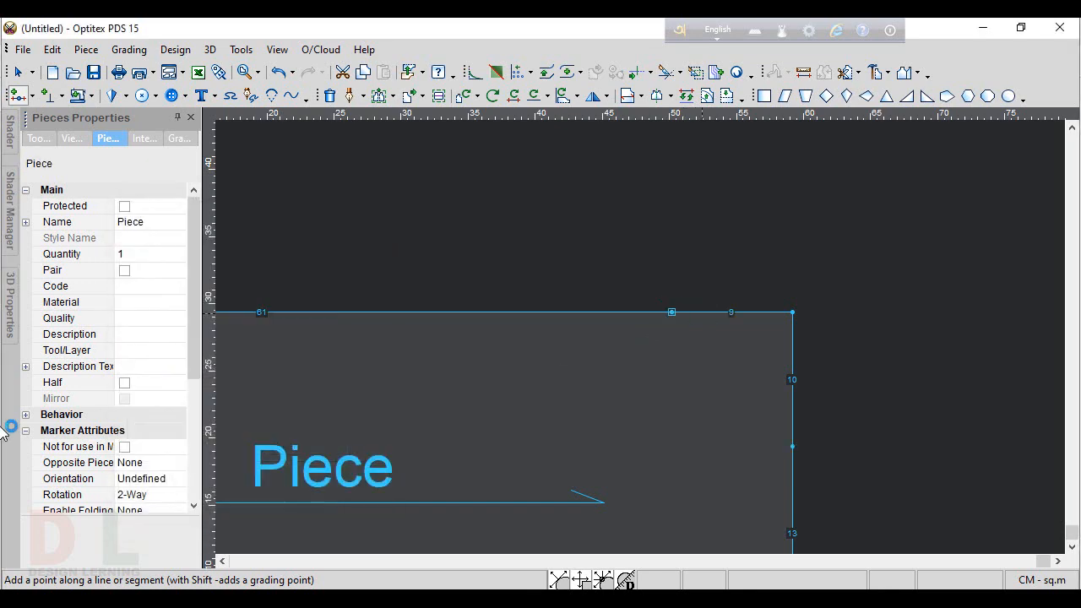
- Add a second grading point on the upper edge, 2 cm from the upper-right corner
{"action": "left_click", "coordinate": [761, 314]}
{"action": "double_click", "coordinate": [305, 425]}
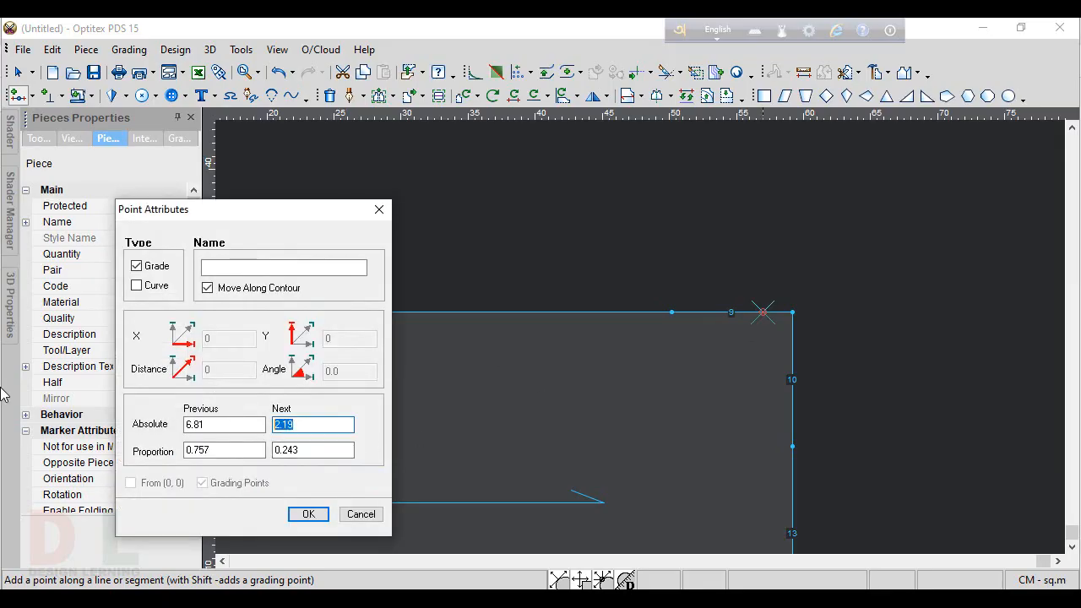
{"action": "key", "text": "Return"}
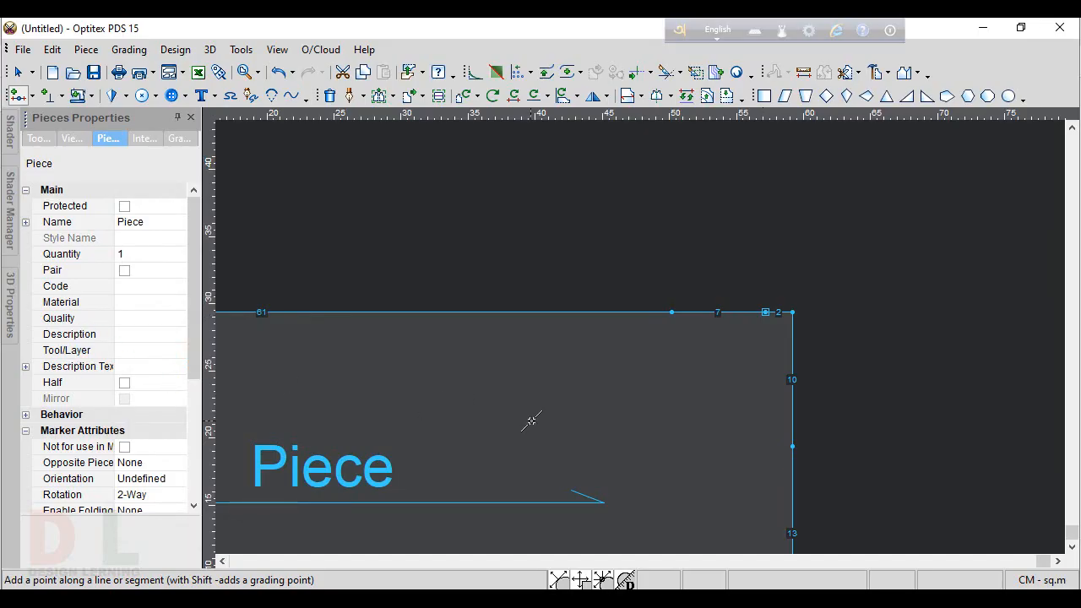
- Add a grading point on the piece's lower edge, about 22 cm from the lower-right corner
{"action": "scroll", "coordinate": [653, 349], "scroll_direction": "down", "scroll_amount": 1}
{"action": "left_click", "coordinate": [623, 536]}
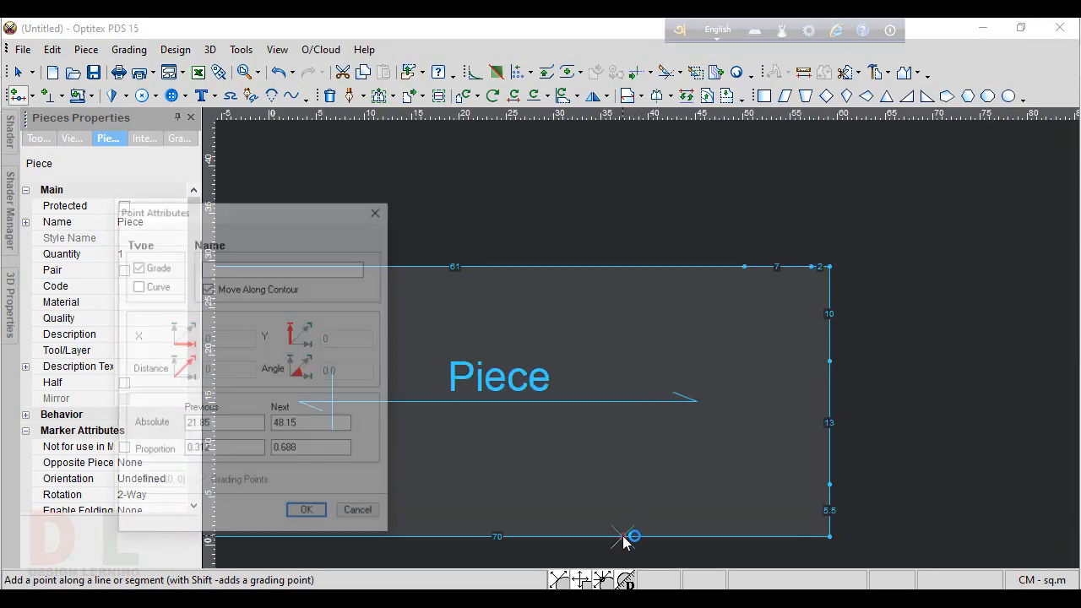
{"action": "left_click", "coordinate": [309, 513]}
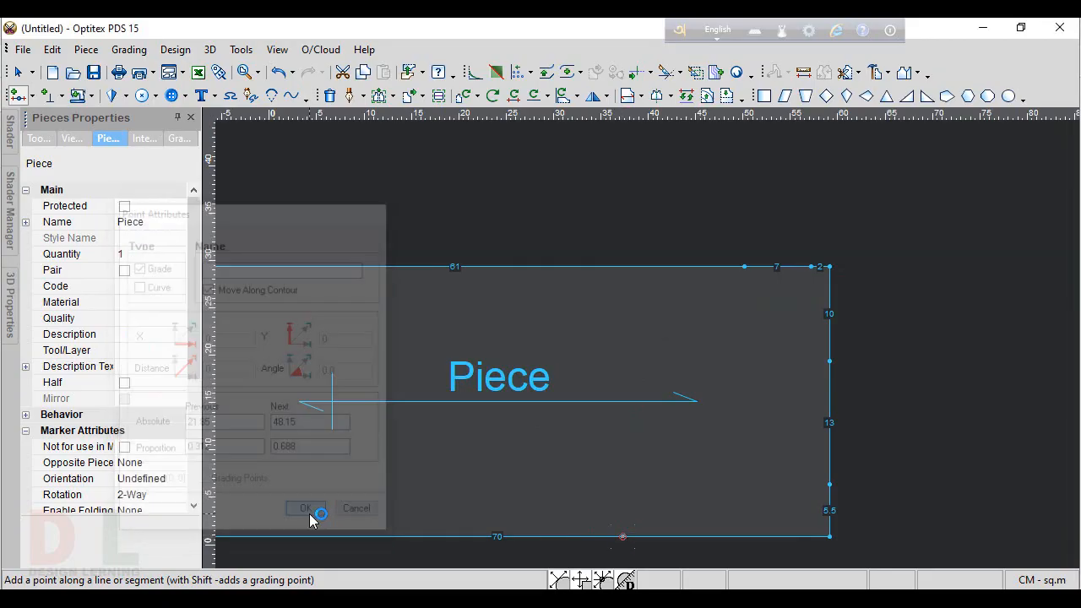
- Delete the piece's lower-right corner point so a slanted segment joins its two neighbouring points
{"action": "right_click", "coordinate": [927, 376]}
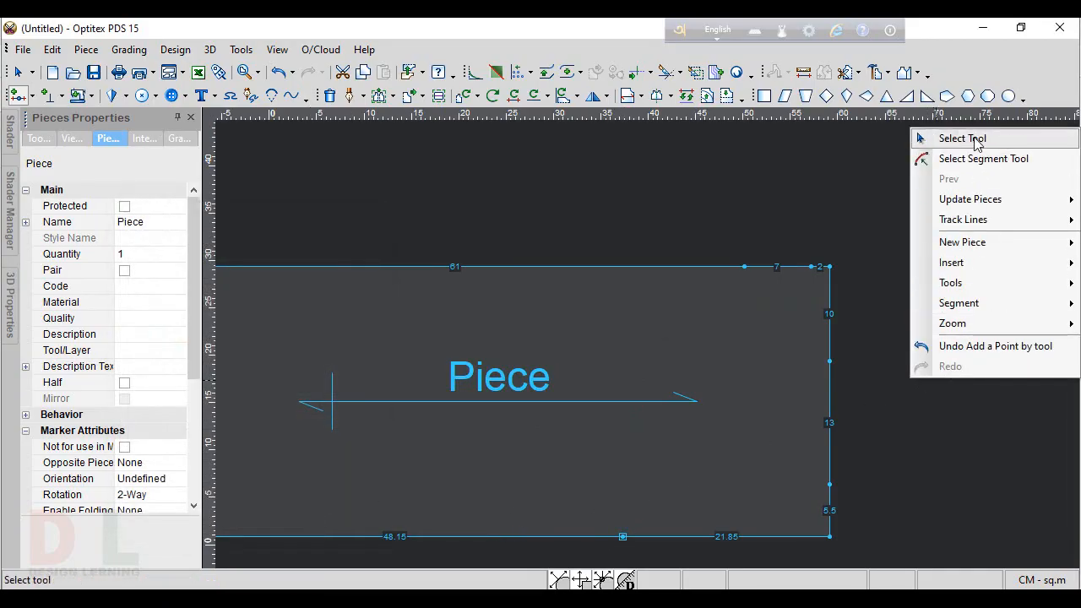
{"action": "left_click", "coordinate": [943, 138]}
{"action": "left_click", "coordinate": [829, 537]}
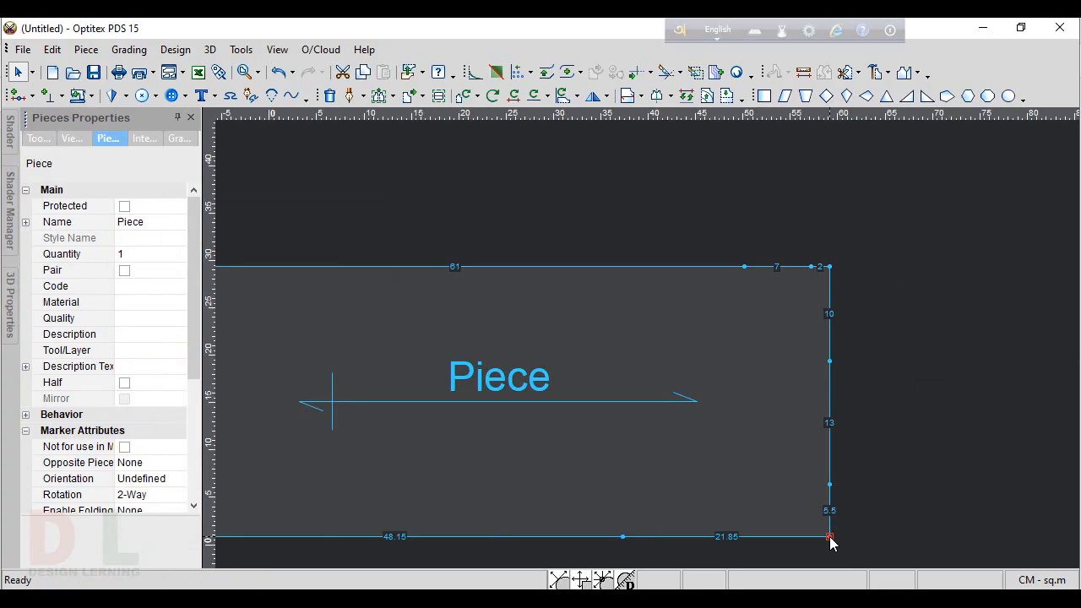
{"action": "key", "text": "Delete"}
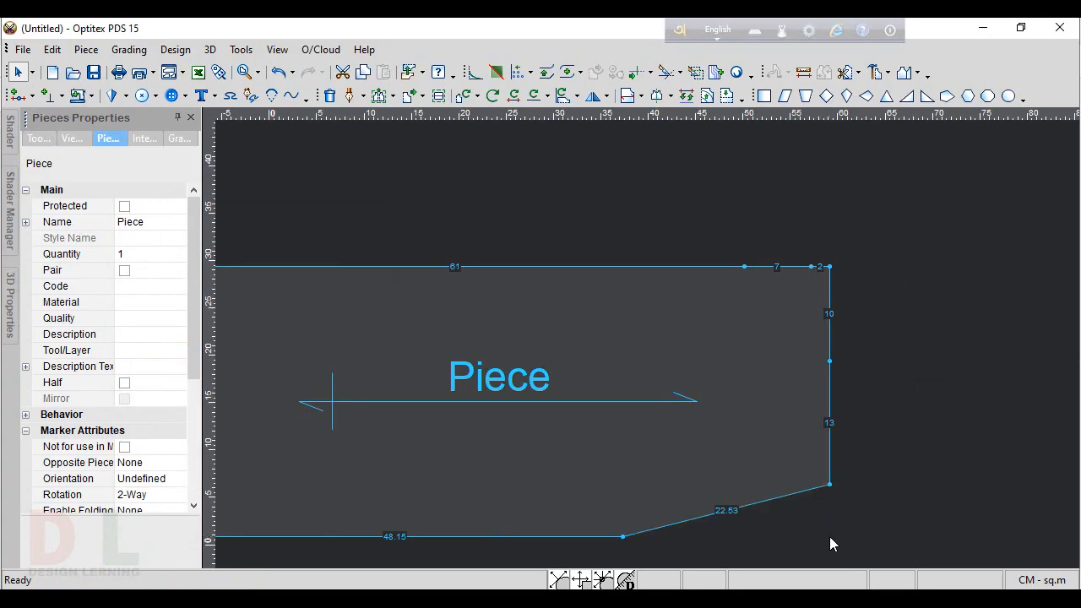
- Move the point at the left end of the slanted segment by -.45 cm in X
{"action": "scroll", "coordinate": [727, 512], "scroll_direction": "up", "scroll_amount": 3}
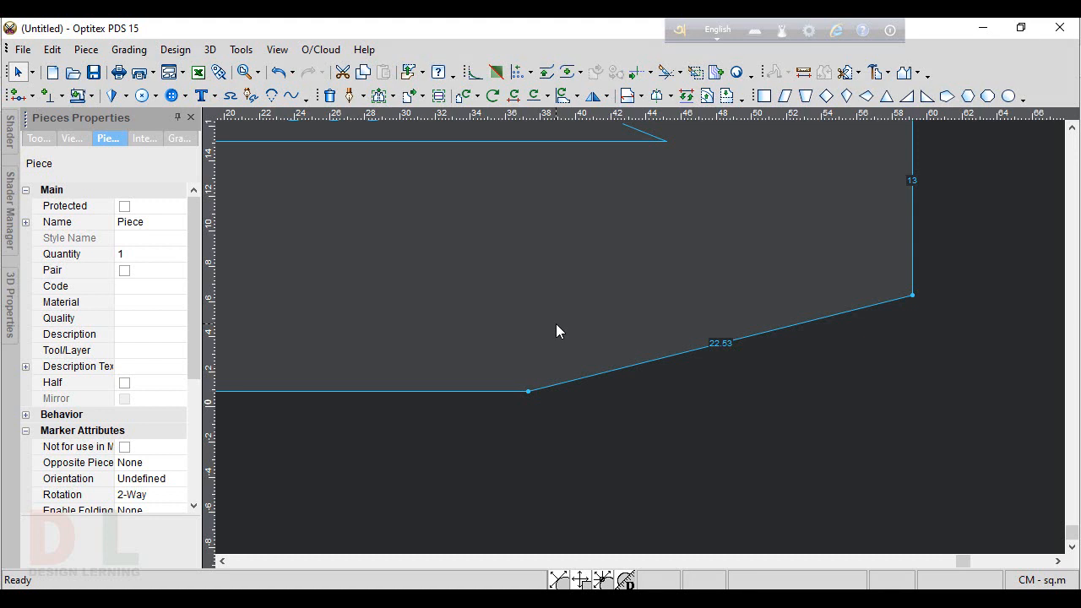
{"action": "key", "text": "shift+m"}
{"action": "left_click_drag", "start_coordinate": [469, 337], "coordinate": [569, 437]}
{"action": "left_click", "coordinate": [529, 391]}
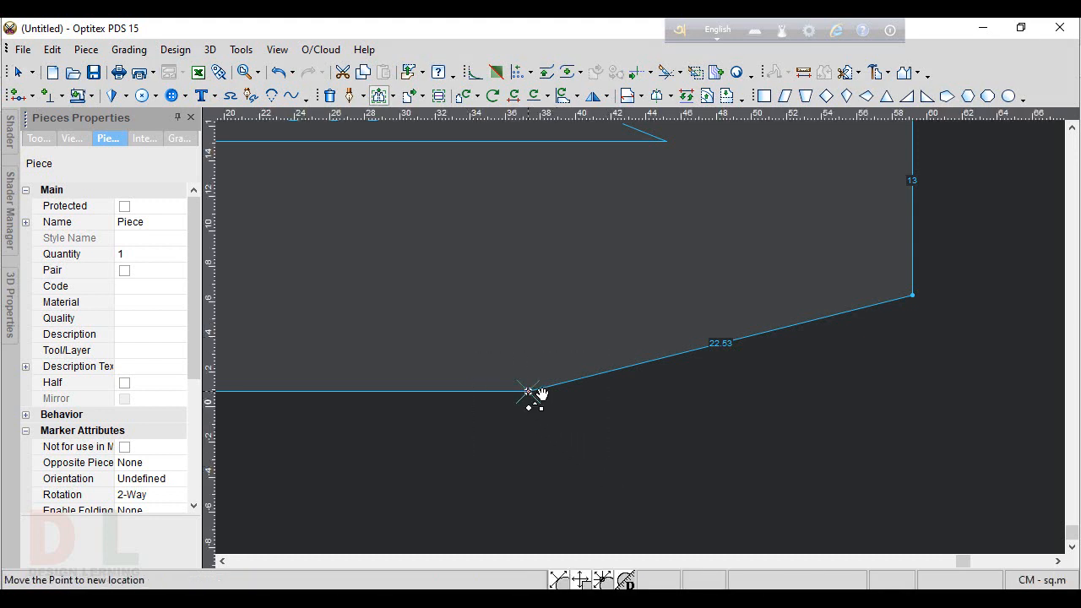
{"action": "left_click", "coordinate": [529, 391]}
{"action": "type", "text": "-"}
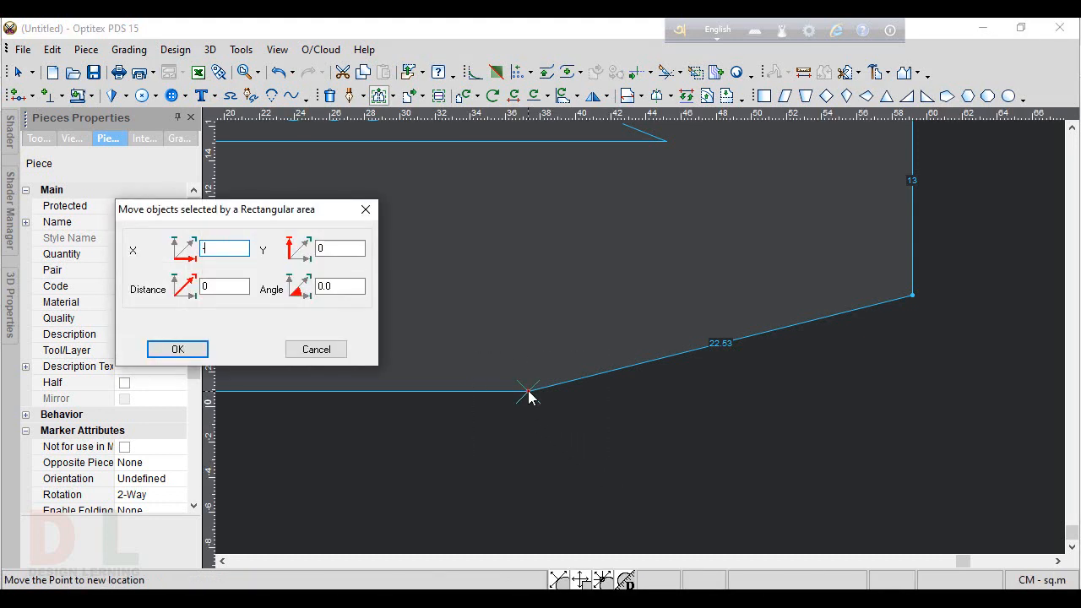
{"action": "type", "text": ".45"}
{"action": "key", "text": "Return"}
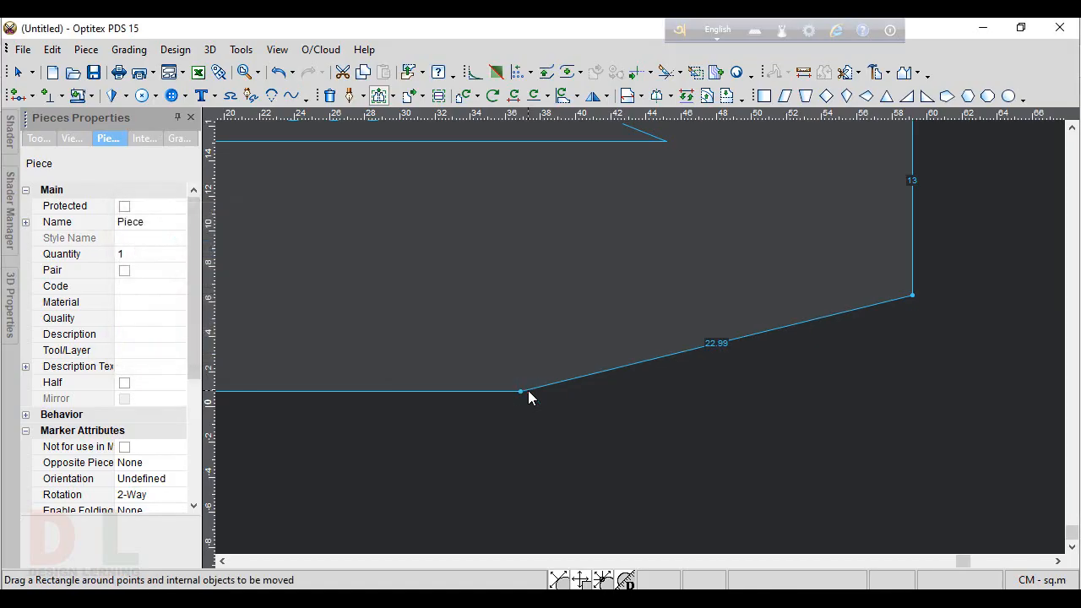
- Move the point at the left end of the slanted lower segment in negative X so the segment is about 25 cm long
{"action": "scroll", "coordinate": [734, 354], "scroll_direction": "down", "scroll_amount": 2}
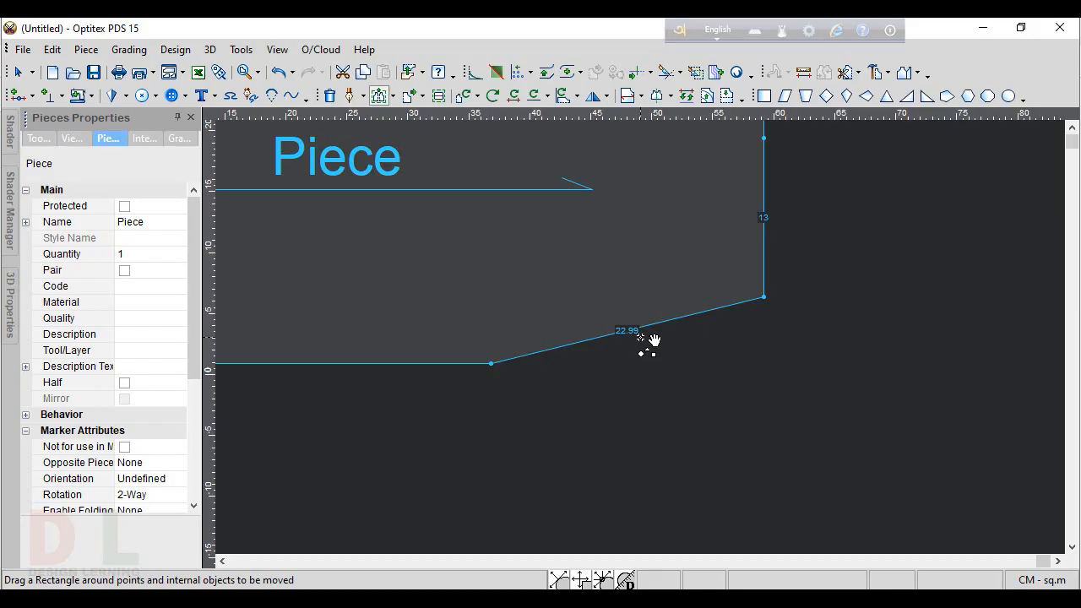
{"action": "scroll", "coordinate": [647, 340], "scroll_direction": "up", "scroll_amount": 1}
{"action": "left_click_drag", "start_coordinate": [533, 326], "coordinate": [688, 444]}
{"action": "left_click", "coordinate": [571, 377]}
{"action": "key", "text": "Return"}
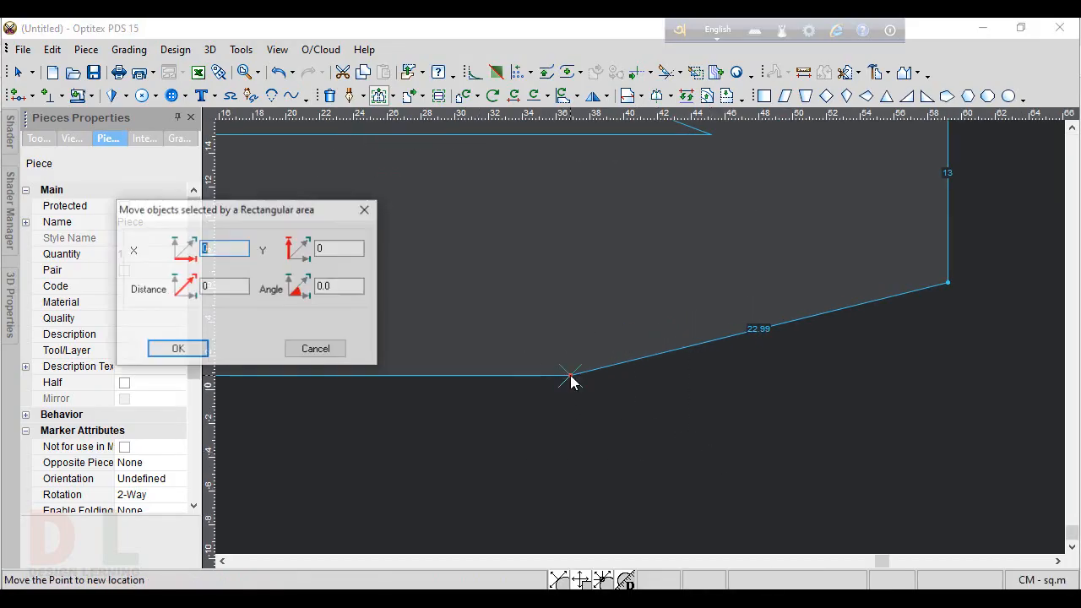
{"action": "type", "text": "-2.5"}
{"action": "key", "text": "Return"}
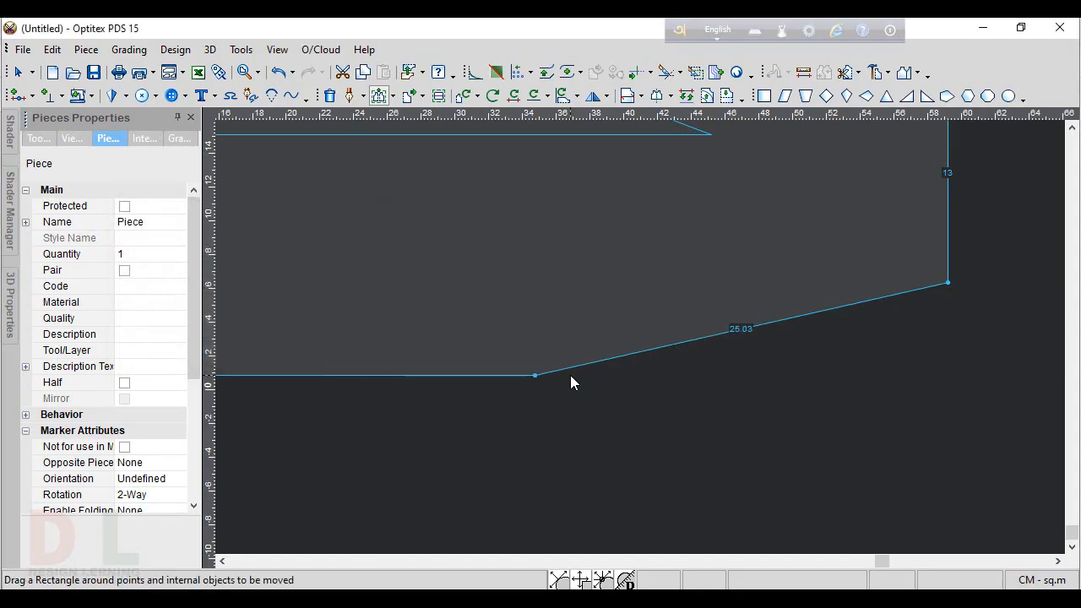
- Move both end points of the slanted lower segment together by -5 cm in X
{"action": "scroll", "coordinate": [656, 352], "scroll_direction": "down", "scroll_amount": 2}
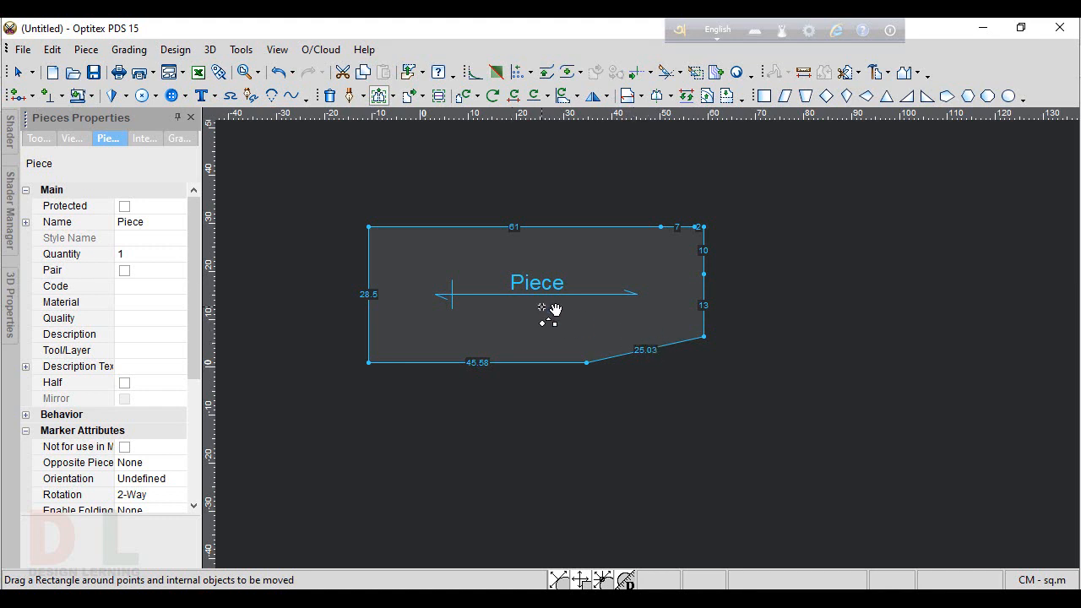
{"action": "left_click_drag", "start_coordinate": [494, 295], "coordinate": [851, 449]}
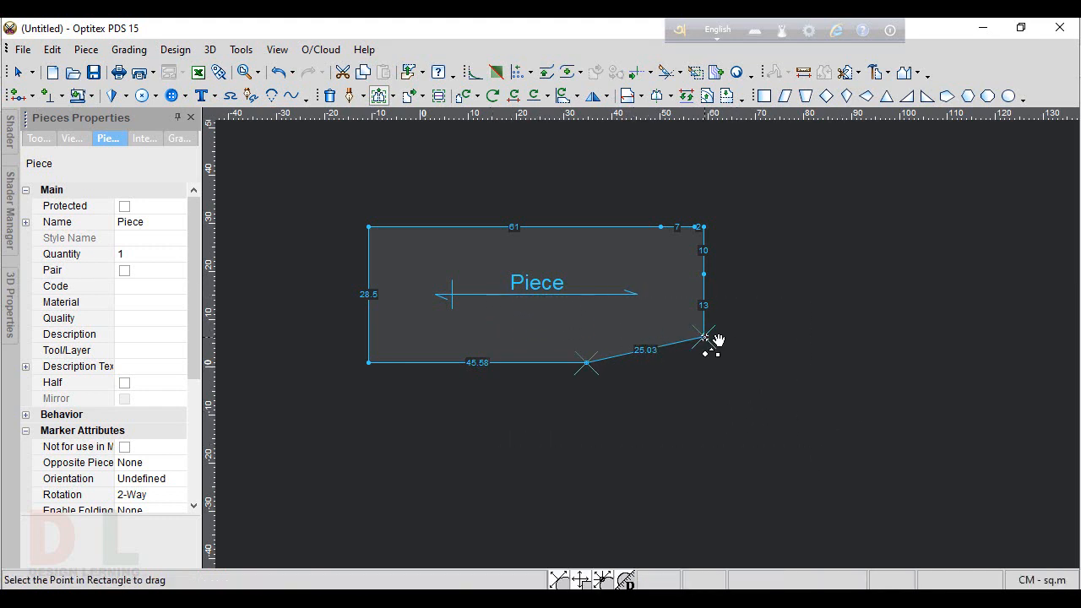
{"action": "left_click", "coordinate": [704, 337]}
{"action": "left_click", "coordinate": [706, 341]}
{"action": "type", "text": "-5"}
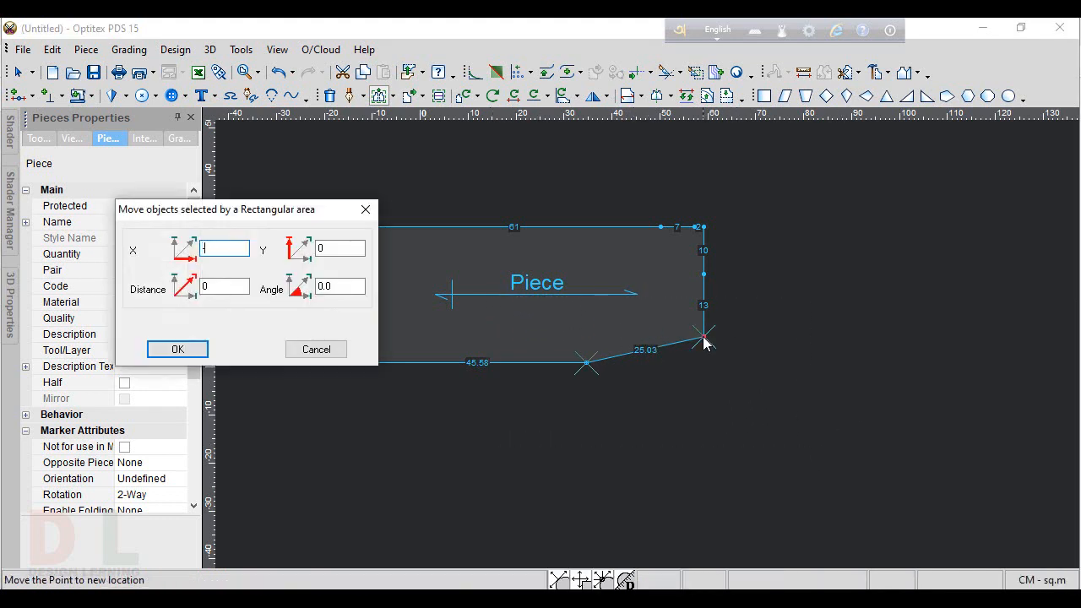
{"action": "key", "text": "Return"}
{"action": "right_click", "coordinate": [771, 281]}
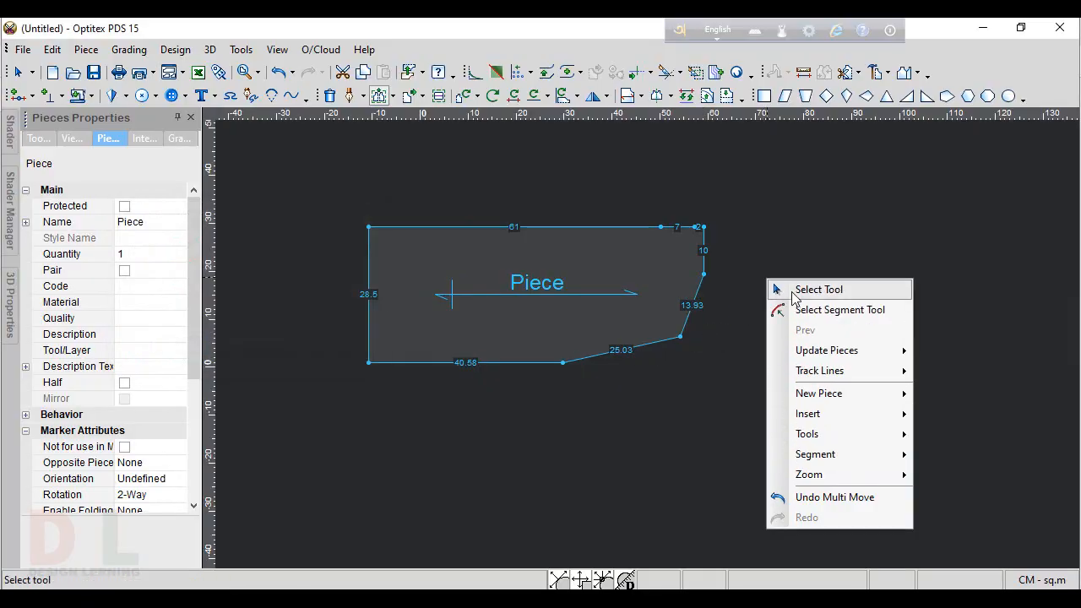
{"action": "left_click", "coordinate": [778, 289]}
- Add a vertical guide line at a distance of -15 cm from the point partway down the piece's right edge
{"action": "scroll", "coordinate": [647, 342], "scroll_direction": "up", "scroll_amount": 5}
{"action": "scroll", "coordinate": [647, 367], "scroll_direction": "down", "scroll_amount": 5}
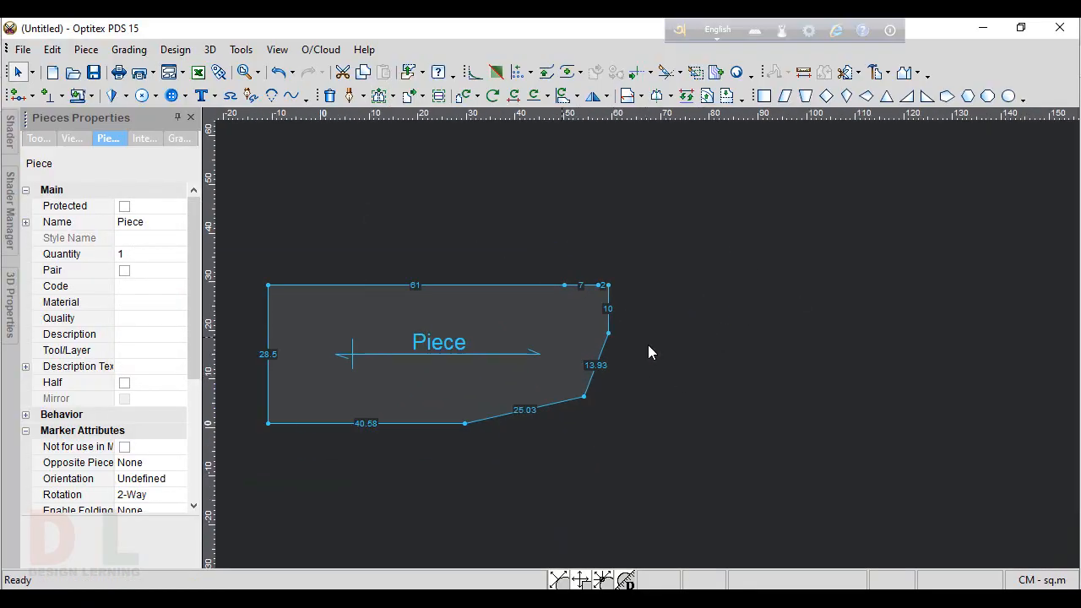
{"action": "scroll", "coordinate": [648, 351], "scroll_direction": "up", "scroll_amount": 1}
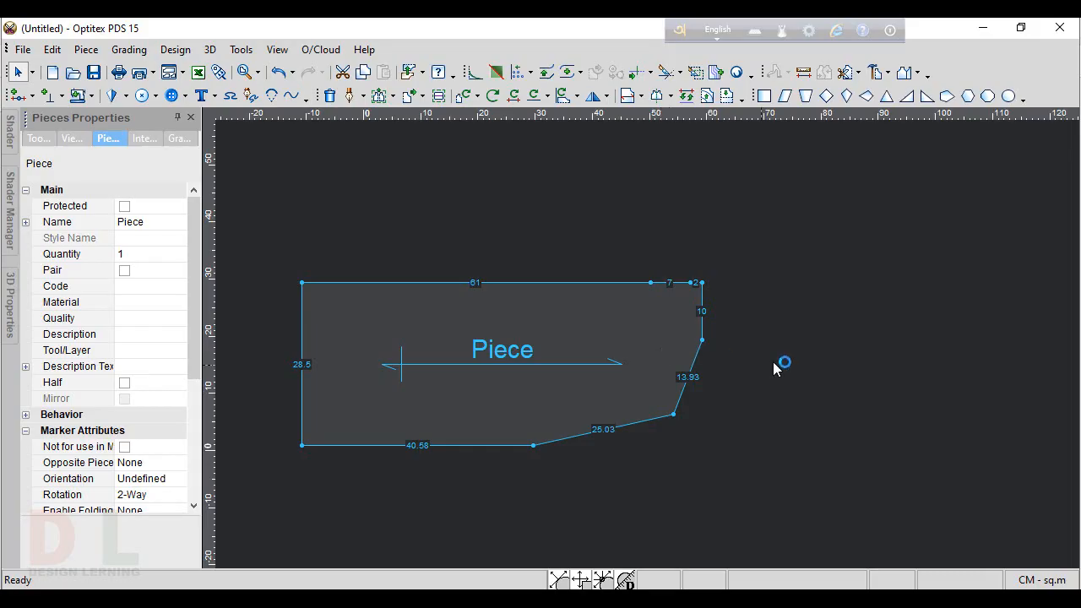
{"action": "left_click", "coordinate": [702, 341]}
{"action": "double_click", "coordinate": [705, 373]}
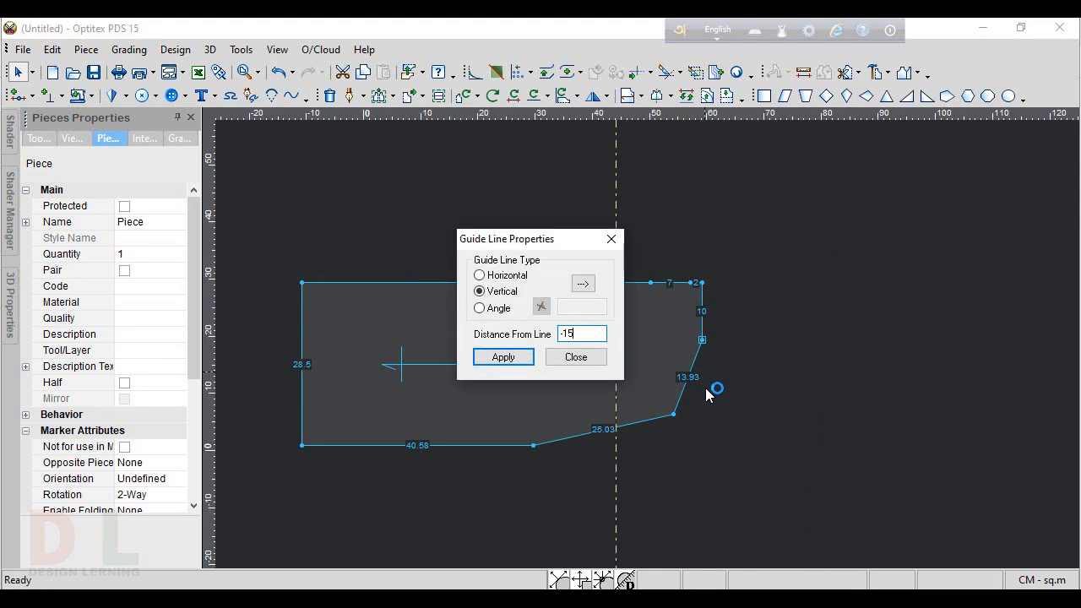
{"action": "left_click", "coordinate": [571, 362]}
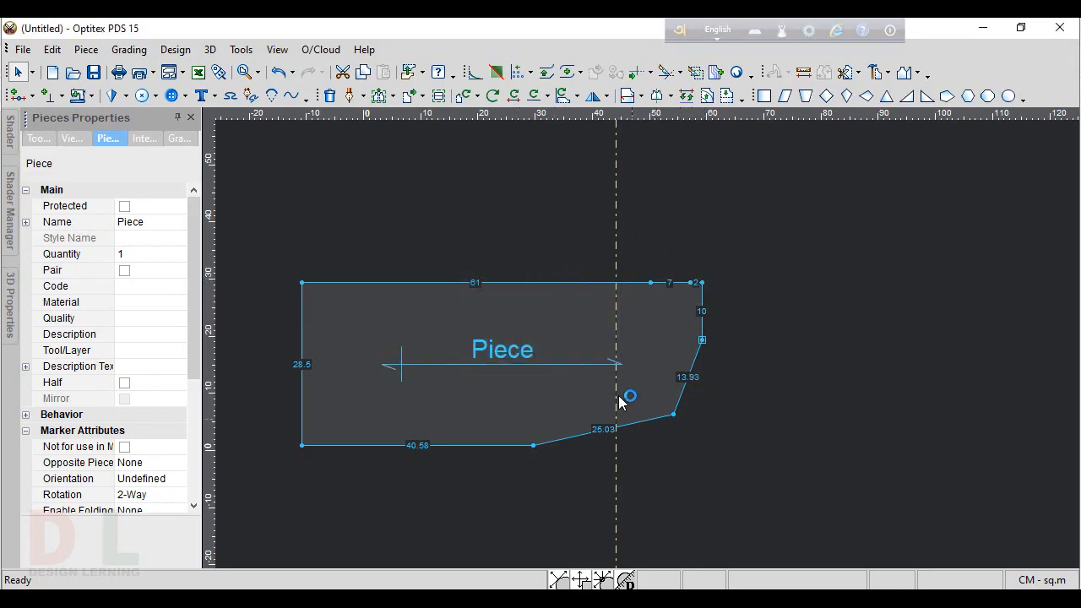
- Draft a straight internal line along the vertical guide, from the slanted lower segment to the piece's upper edge
{"action": "left_click", "coordinate": [348, 95]}
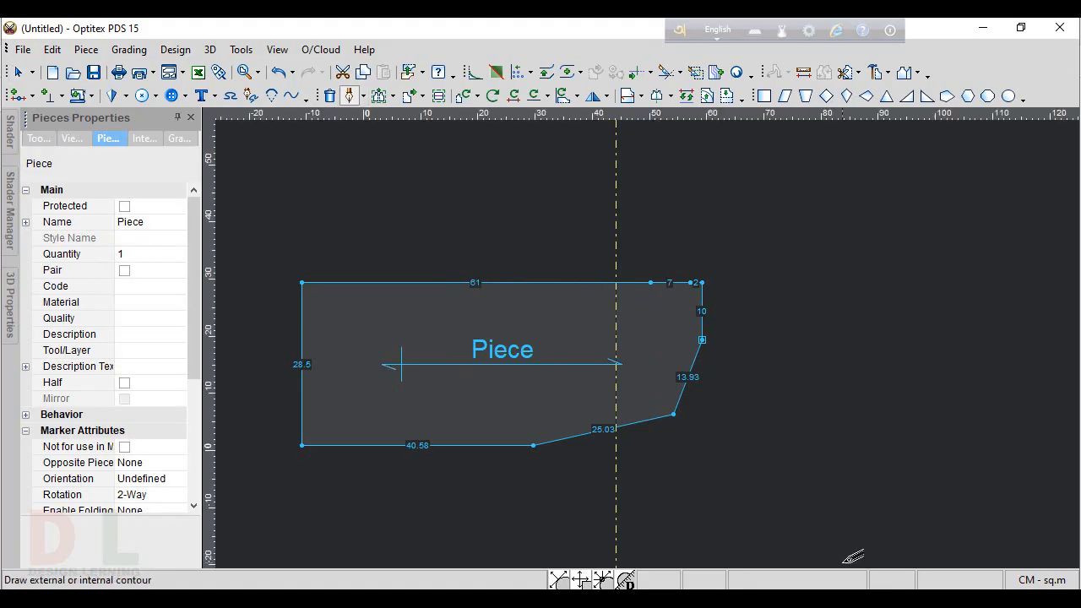
{"action": "left_click", "coordinate": [617, 426]}
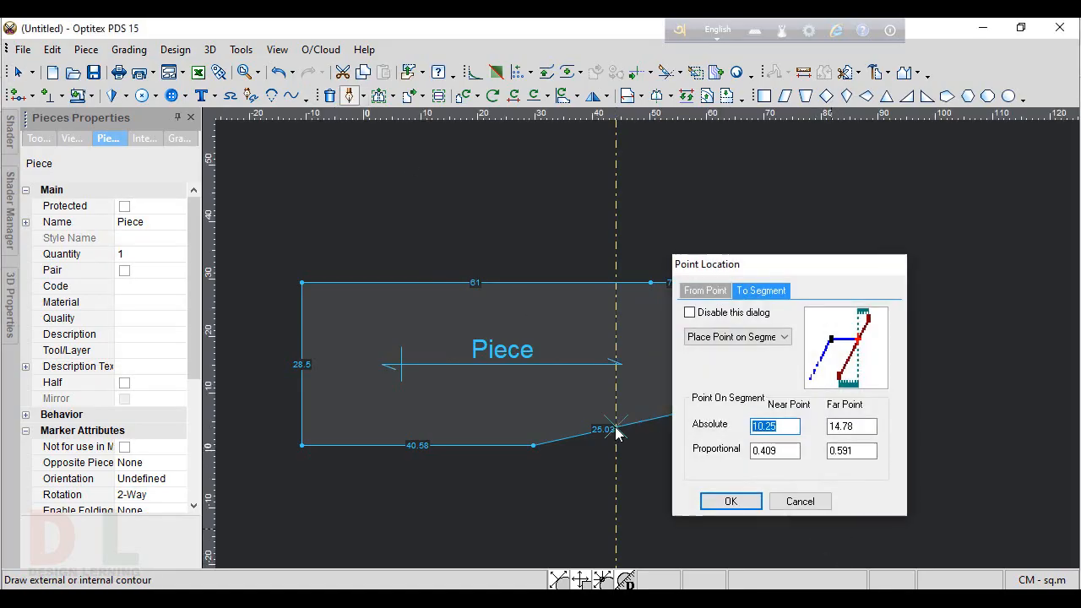
{"action": "key", "text": "Return"}
{"action": "key", "text": "Return"}
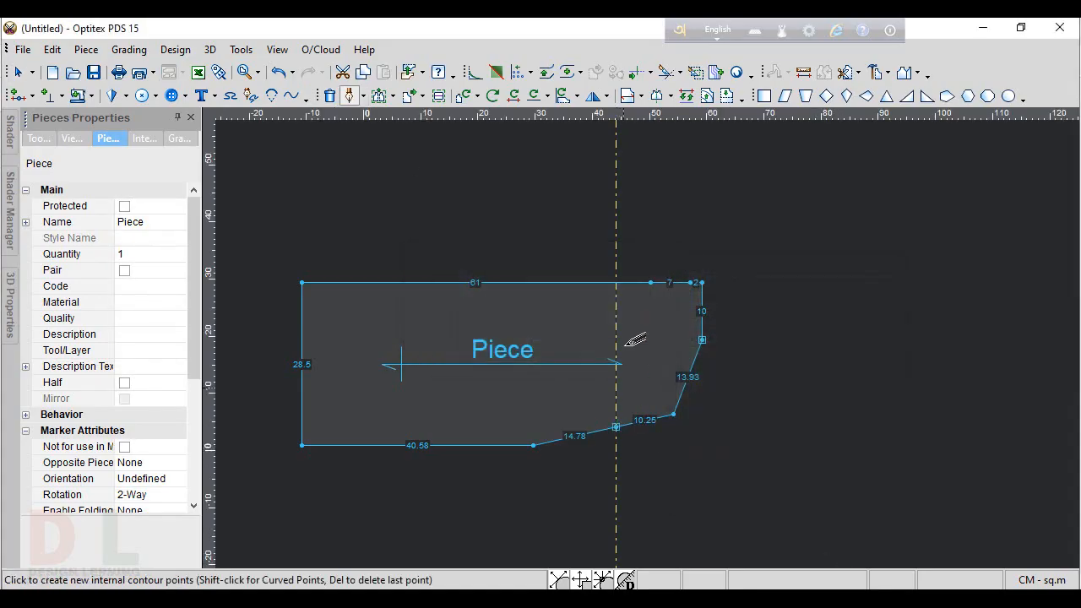
{"action": "left_click", "coordinate": [617, 282]}
{"action": "key", "text": "Return"}
{"action": "key", "text": "Return"}
{"action": "right_click", "coordinate": [747, 273]}
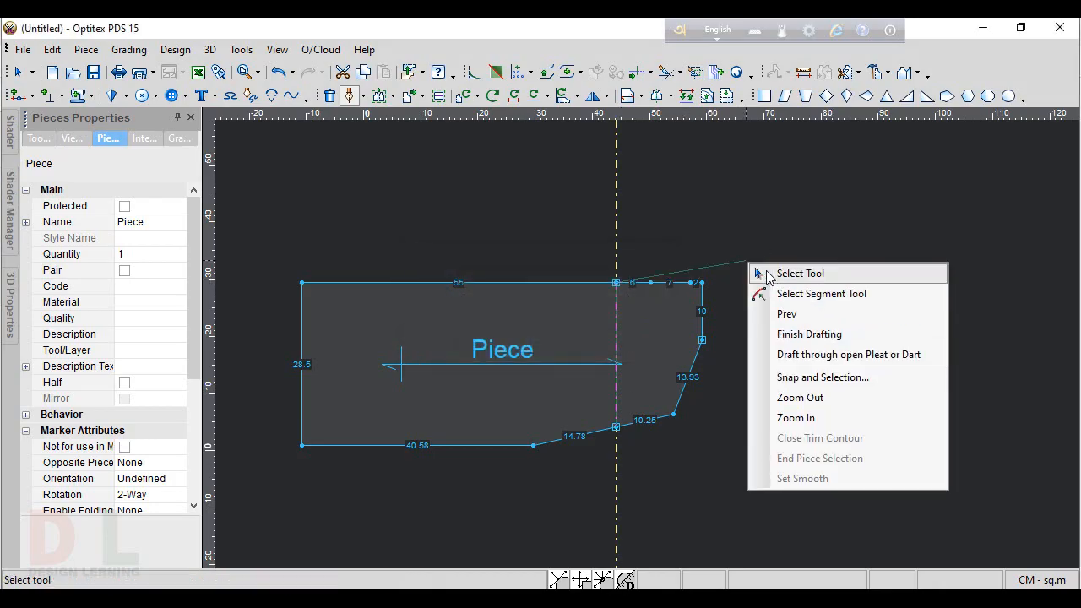
{"action": "left_click", "coordinate": [788, 273]}
{"action": "right_click", "coordinate": [792, 267]}
{"action": "left_click", "coordinate": [802, 270]}
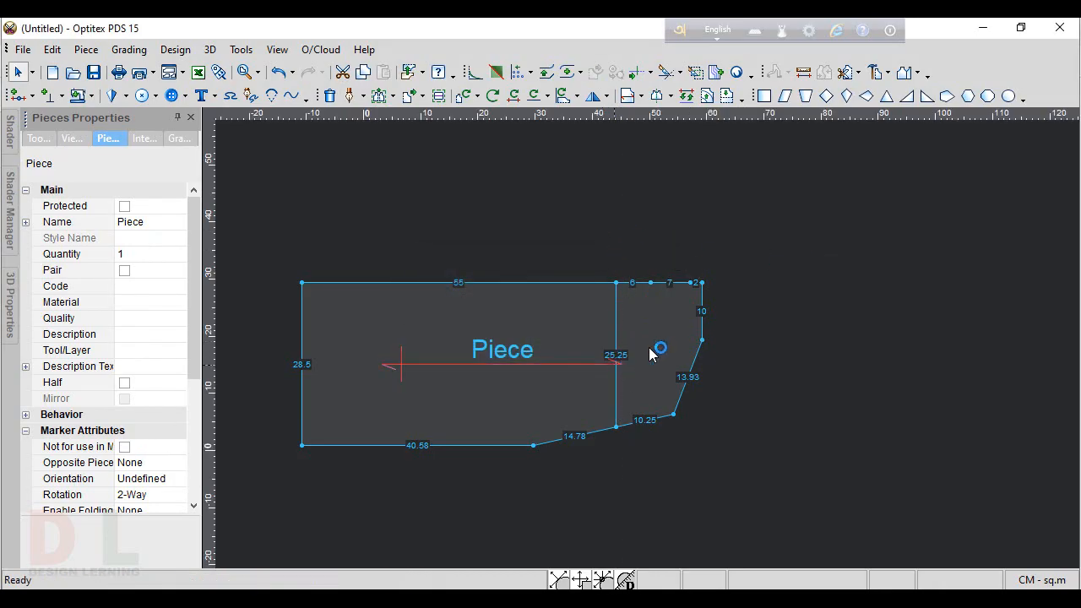
- Move the lower end point of the vertical internal line upward in Y so the line is 22 cm long
{"action": "scroll", "coordinate": [652, 350], "scroll_direction": "up", "scroll_amount": 3}
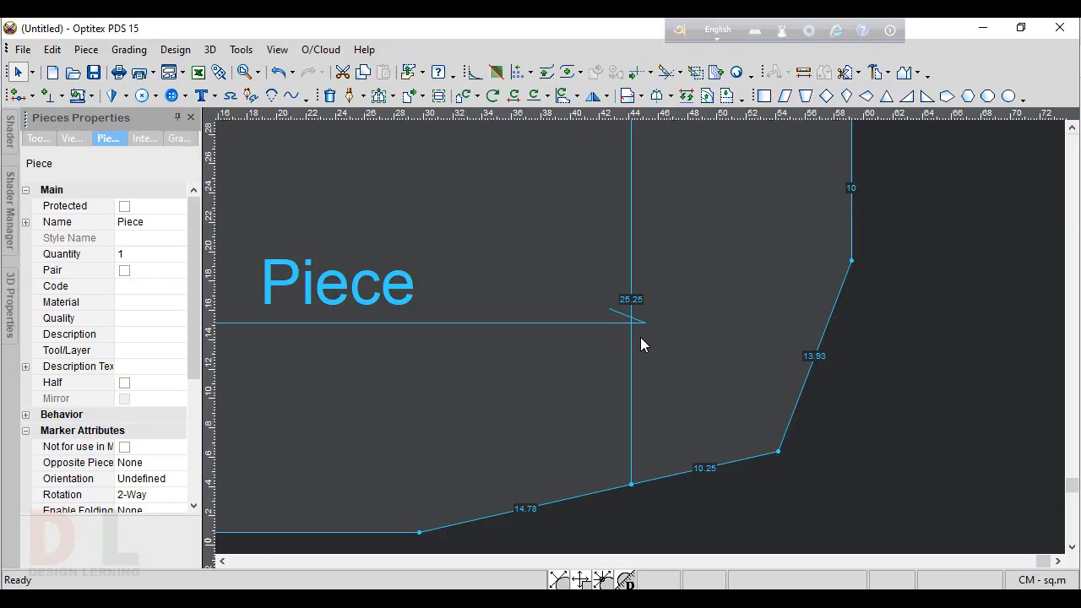
{"action": "key", "text": "m"}
{"action": "left_click_drag", "start_coordinate": [589, 407], "coordinate": [709, 523]}
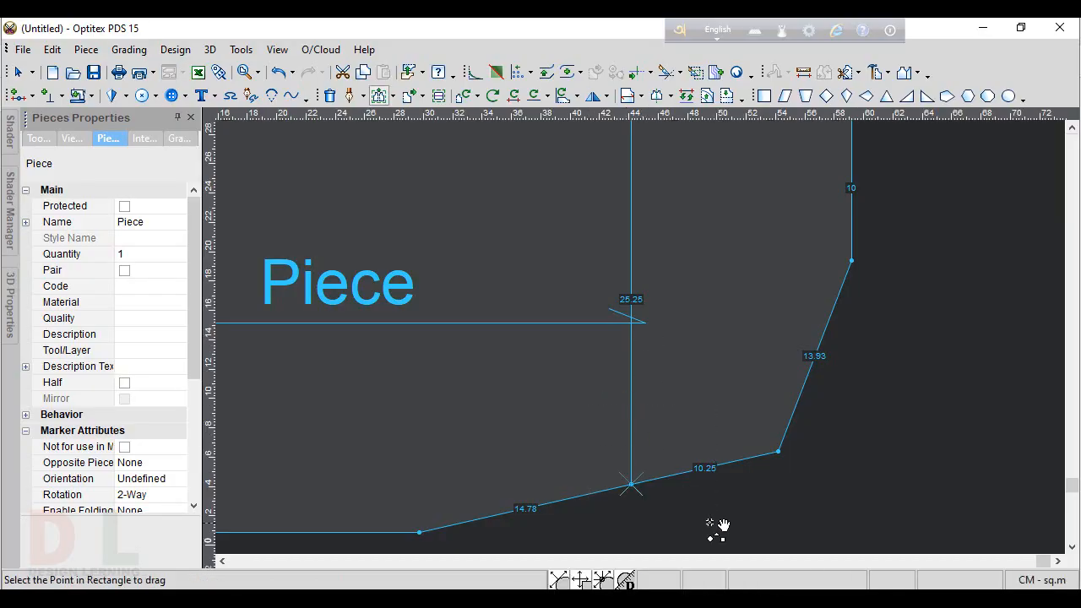
{"action": "left_click", "coordinate": [632, 487]}
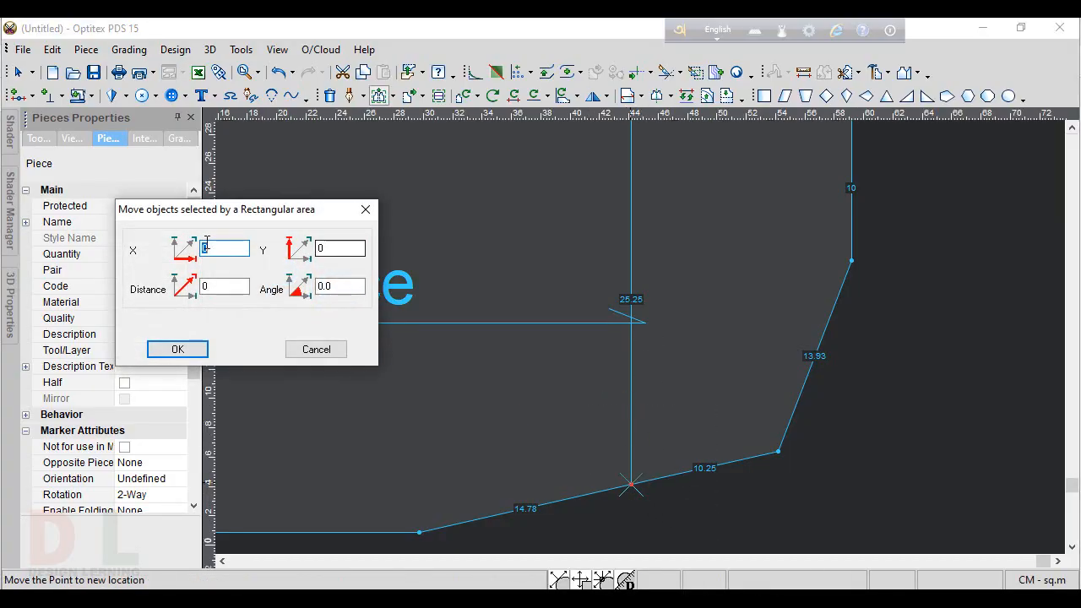
{"action": "key", "text": "Tab"}
{"action": "key", "text": "Return"}
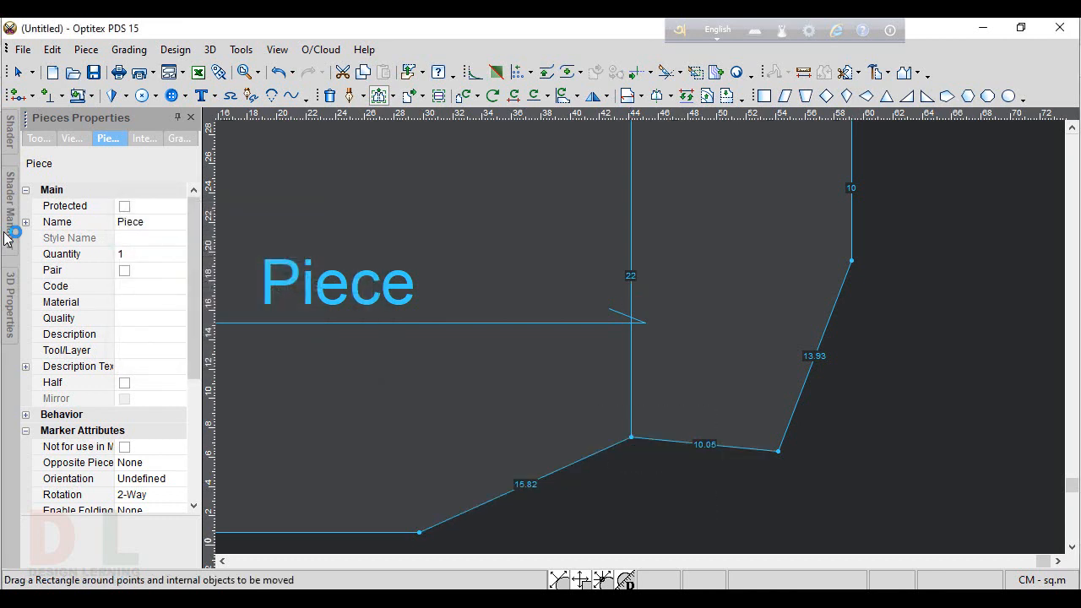
{"action": "scroll", "coordinate": [660, 345], "scroll_direction": "down", "scroll_amount": 3}
{"action": "scroll", "coordinate": [665, 347], "scroll_direction": "down", "scroll_amount": 2}
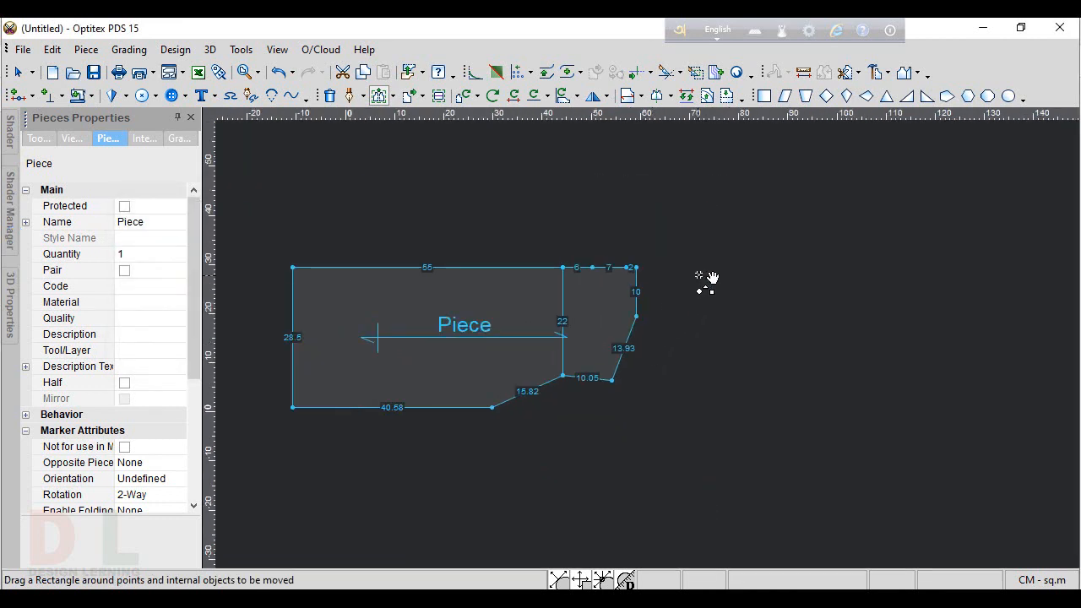
- Delete the piece's upper-right corner point so a slanted segment joins its two neighbouring points
{"action": "right_click", "coordinate": [731, 278]}
{"action": "left_click", "coordinate": [747, 283]}
{"action": "scroll", "coordinate": [644, 338], "scroll_direction": "up", "scroll_amount": 5}
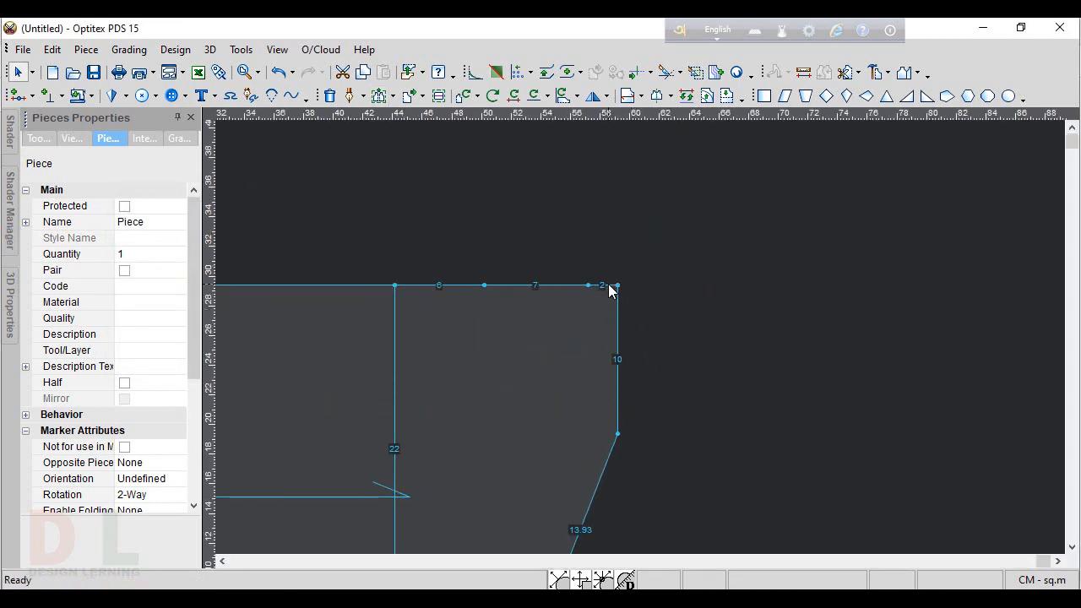
{"action": "key", "text": "Delete"}
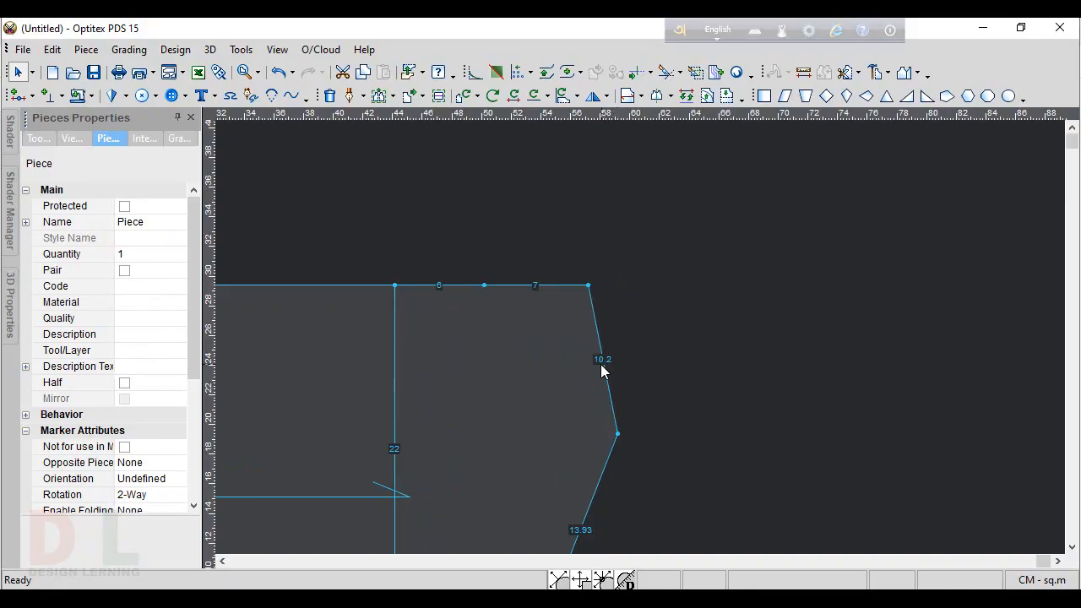
- Add a point on the slanted upper-right segment, pull it slightly inward and down, and make it a curve point
{"action": "key", "text": "m"}
{"action": "scroll", "coordinate": [602, 369], "scroll_direction": "up", "scroll_amount": 3}
{"action": "left_click", "coordinate": [646, 327]}
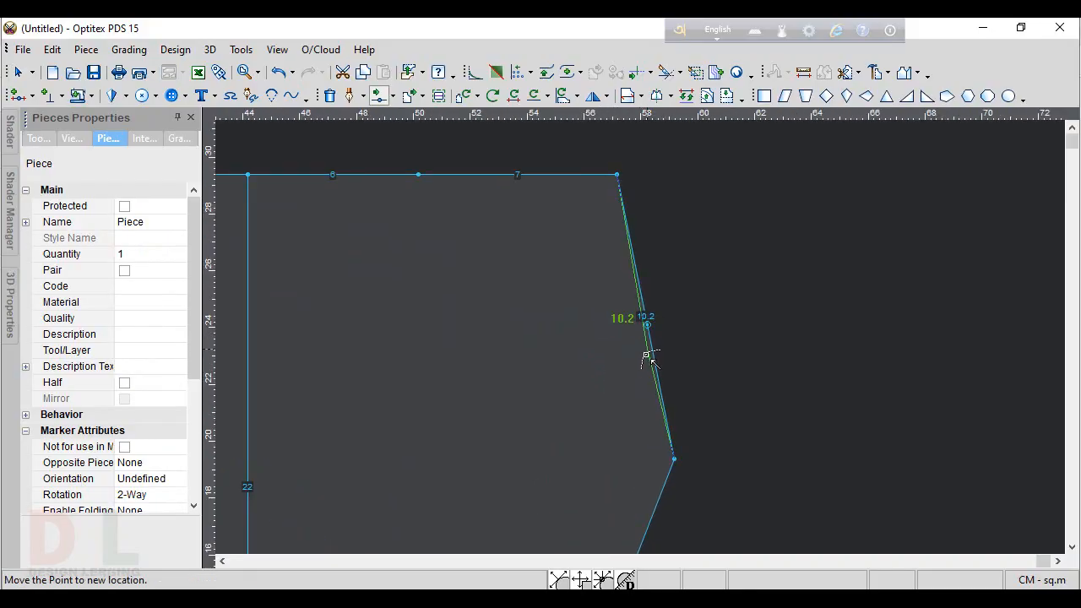
{"action": "left_click", "coordinate": [640, 374]}
{"action": "key", "text": "Return"}
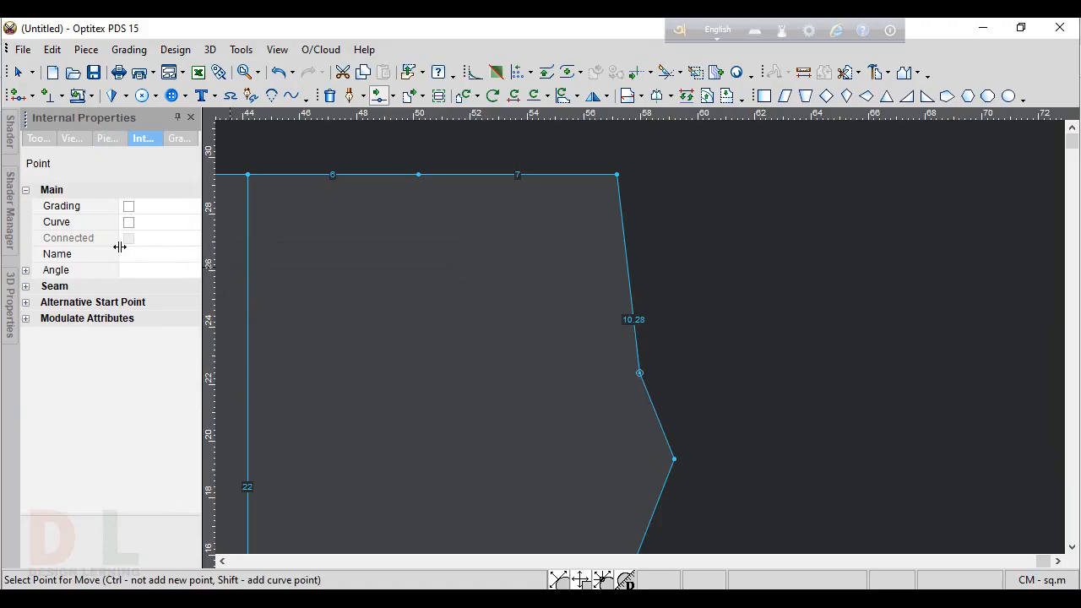
{"action": "left_click", "coordinate": [128, 222]}
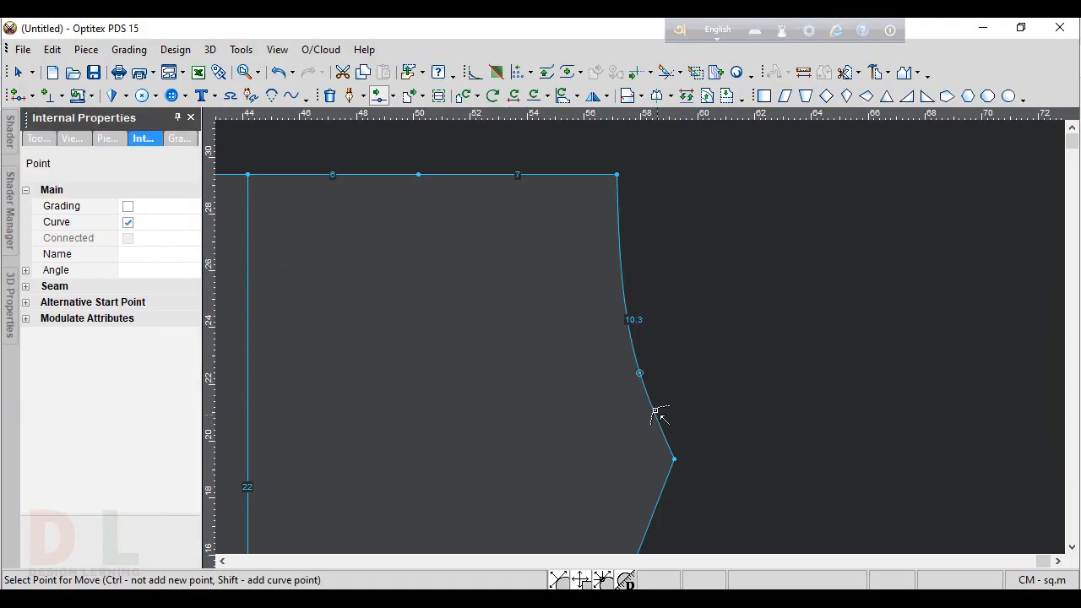
- Move the new curve point on the upper-right edge by about 0.42 cm in X and -1.52 cm in Y
{"action": "left_click", "coordinate": [640, 374]}
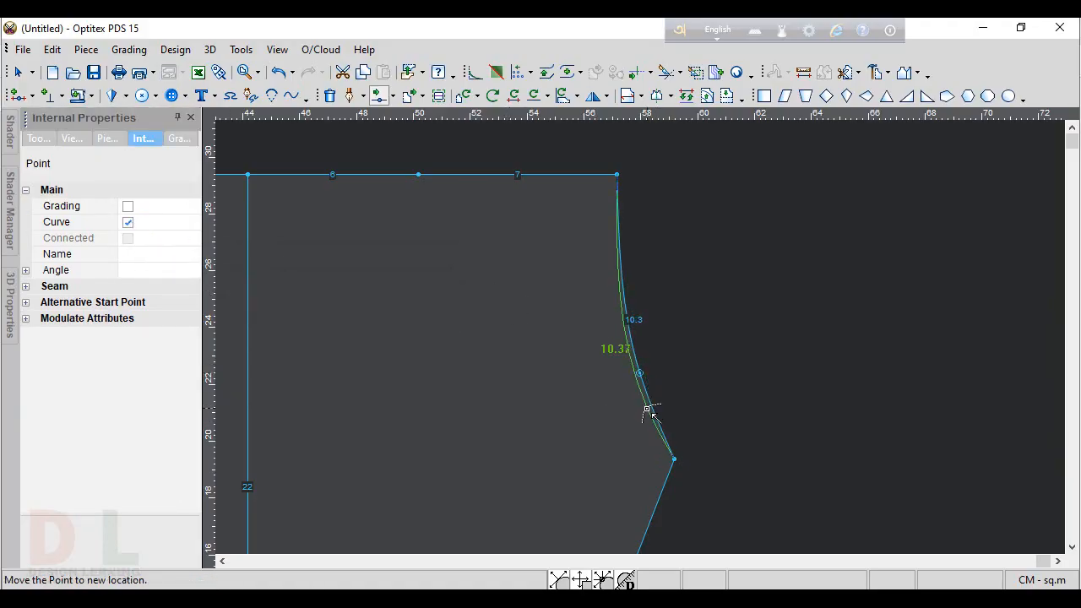
{"action": "left_click", "coordinate": [650, 415]}
{"action": "key", "text": "Return"}
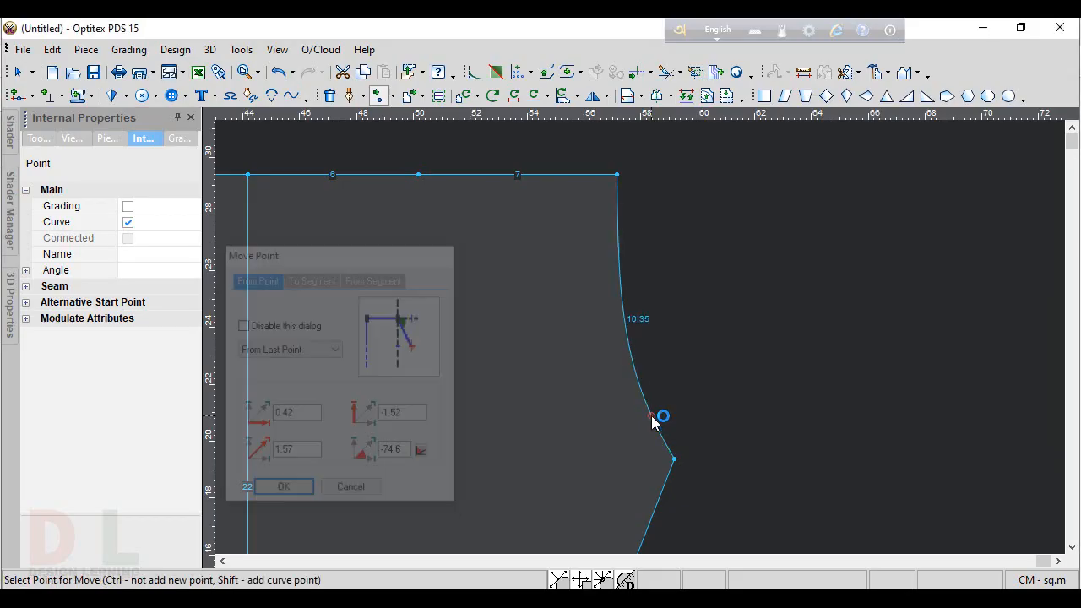
{"action": "scroll", "coordinate": [651, 342], "scroll_direction": "down", "scroll_amount": 3}
{"action": "scroll", "coordinate": [648, 337], "scroll_direction": "down", "scroll_amount": 2}
{"action": "right_click", "coordinate": [752, 288]}
{"action": "left_click", "coordinate": [759, 331]}
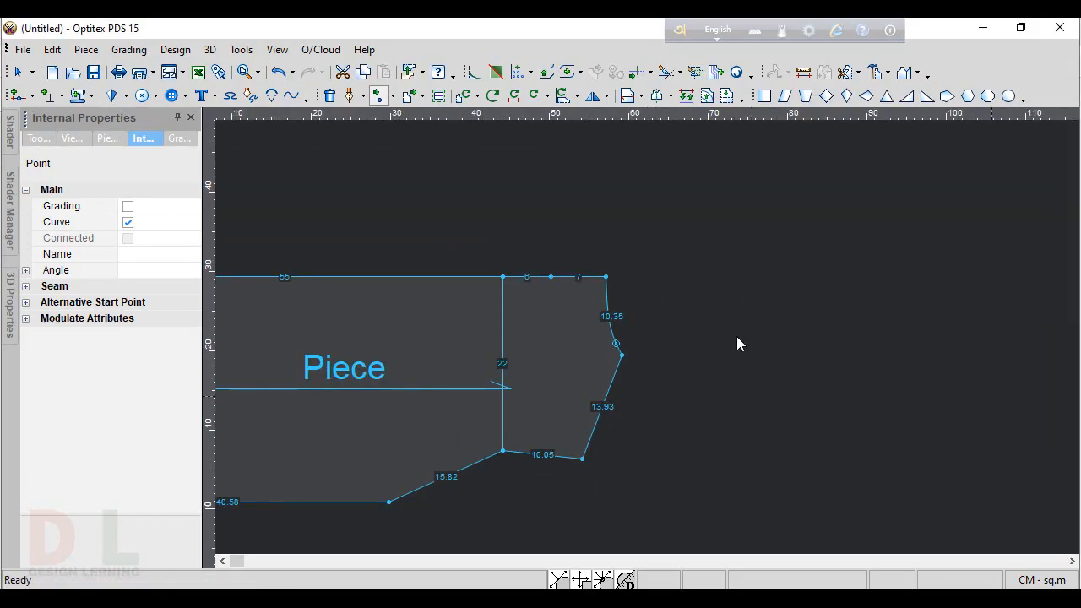
- Make the outline point at the lower end of the vertical internal line a curve point
{"action": "scroll", "coordinate": [487, 437], "scroll_direction": "up", "scroll_amount": 3}
{"action": "scroll", "coordinate": [640, 339], "scroll_direction": "up", "scroll_amount": 2}
{"action": "left_click", "coordinate": [699, 376]}
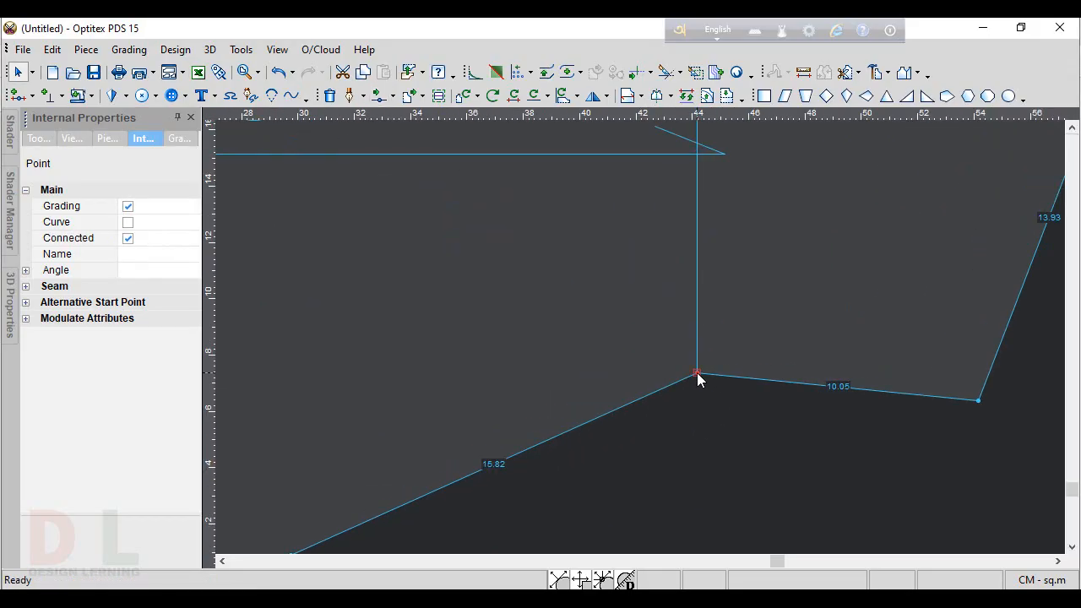
{"action": "left_click", "coordinate": [128, 224]}
{"action": "scroll", "coordinate": [640, 337], "scroll_direction": "down", "scroll_amount": 3}
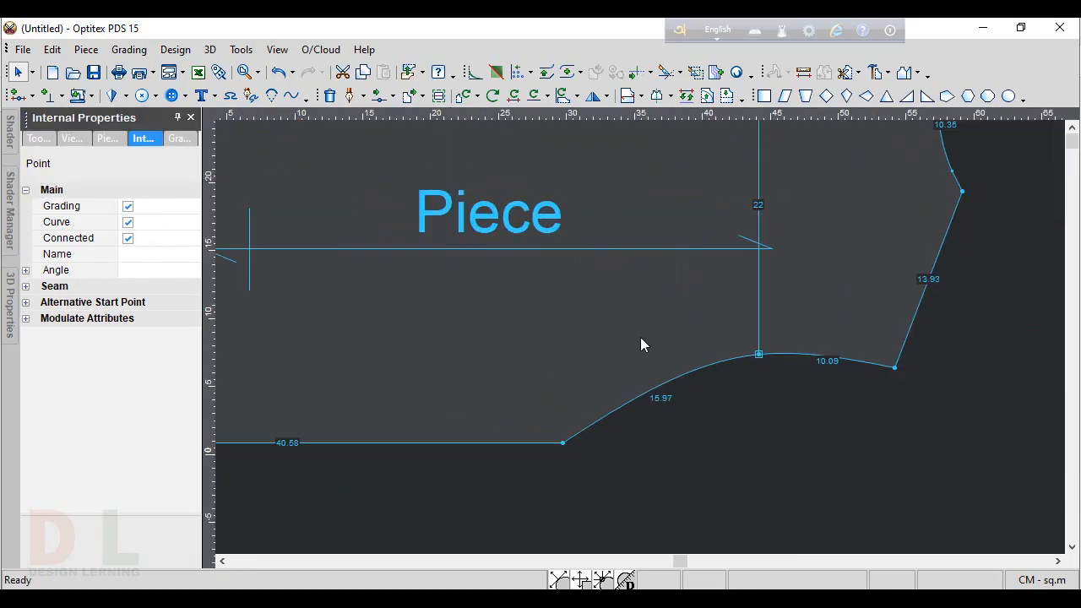
- Add a curve point on the lower curve left of the internal line and move it about -5.92 cm in X and -0.73 cm in Y
{"action": "key", "text": "m"}
{"action": "scroll", "coordinate": [691, 325], "scroll_direction": "up", "scroll_amount": 2}
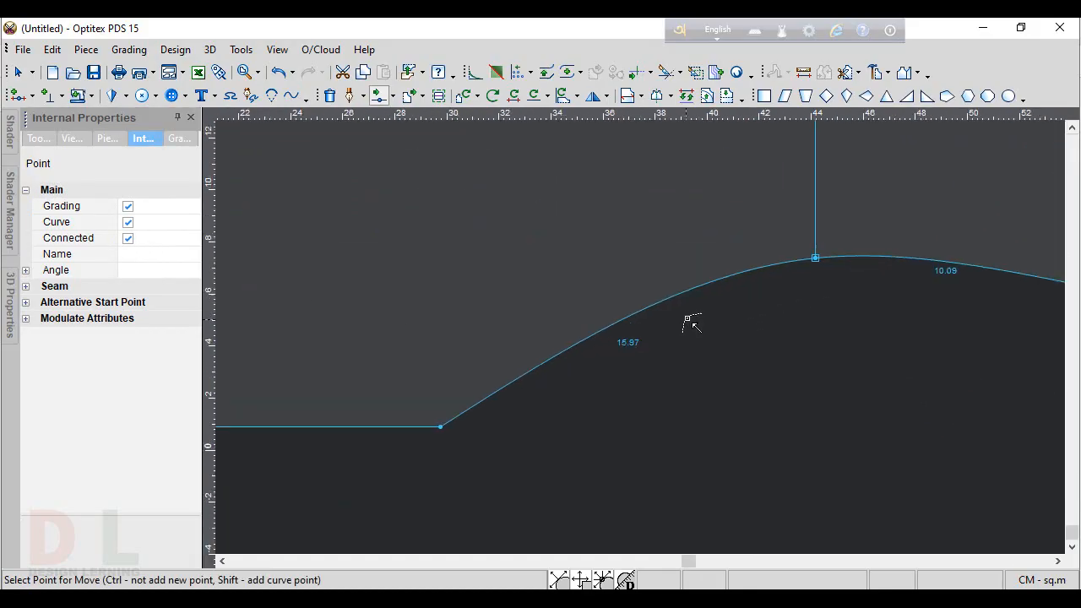
{"action": "left_click", "coordinate": [644, 313]}
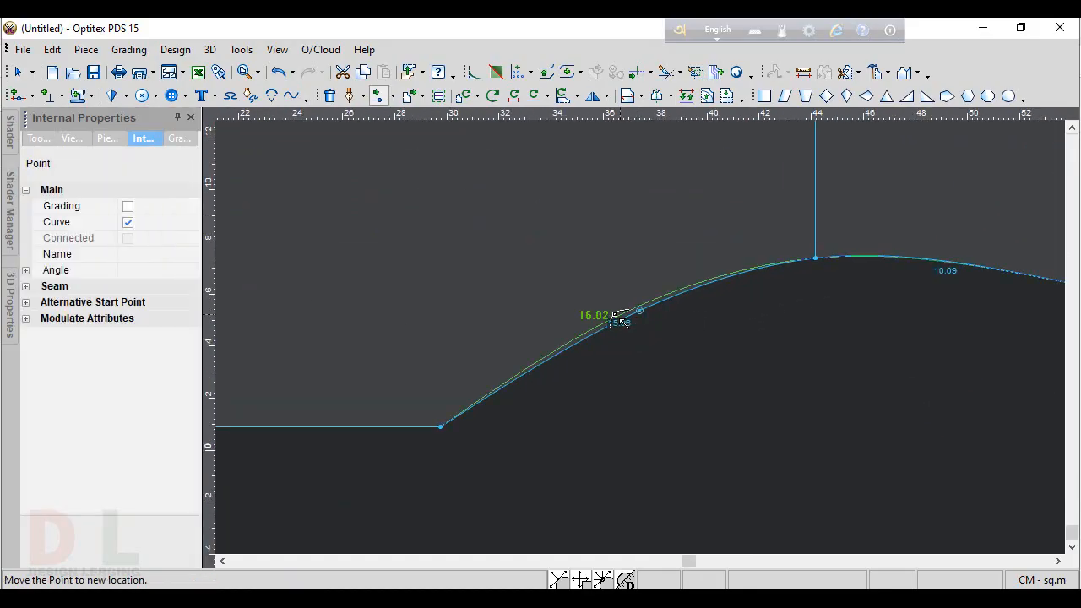
{"action": "left_click", "coordinate": [496, 330]}
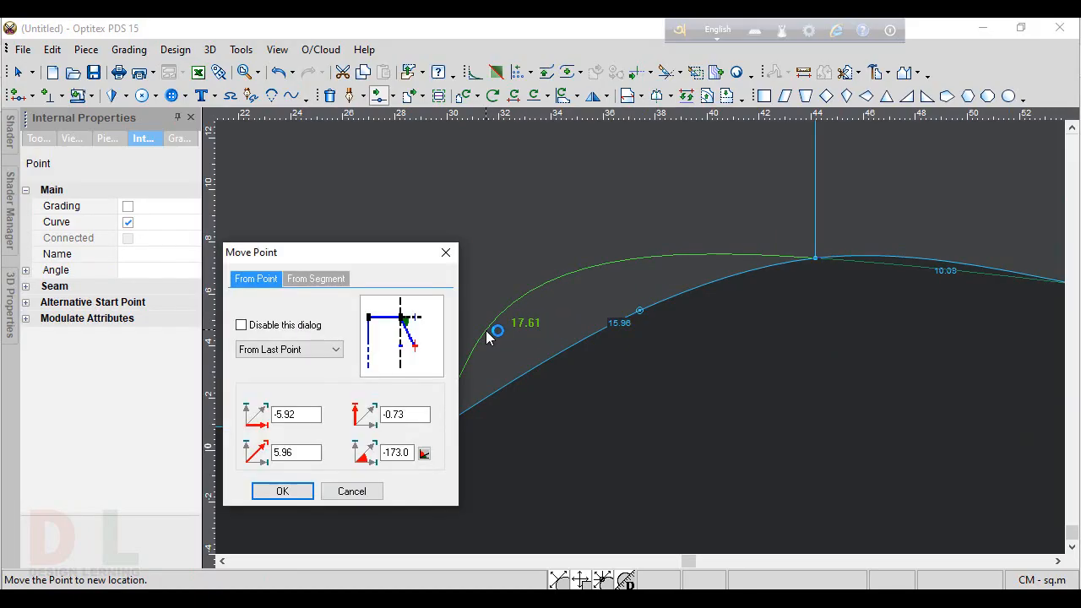
{"action": "key", "text": "Return"}
{"action": "scroll", "coordinate": [642, 340], "scroll_direction": "down", "scroll_amount": 2}
{"action": "right_click", "coordinate": [903, 271]}
{"action": "left_click", "coordinate": [928, 296]}
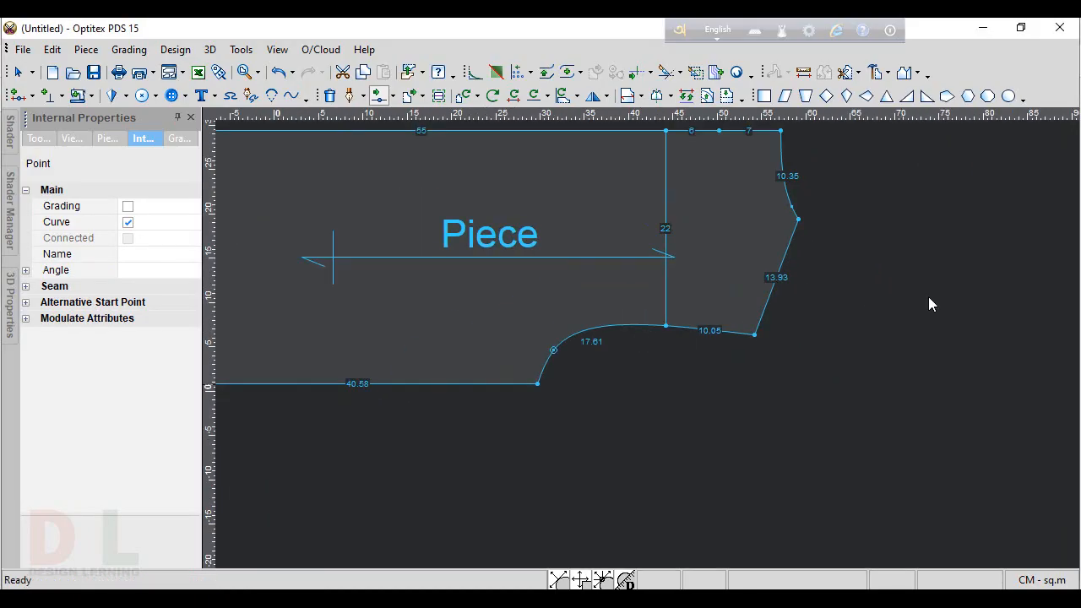
- Duplicate the finished pattern piece and place the copy to the right of the original
{"action": "scroll", "coordinate": [631, 335], "scroll_direction": "down", "scroll_amount": 2}
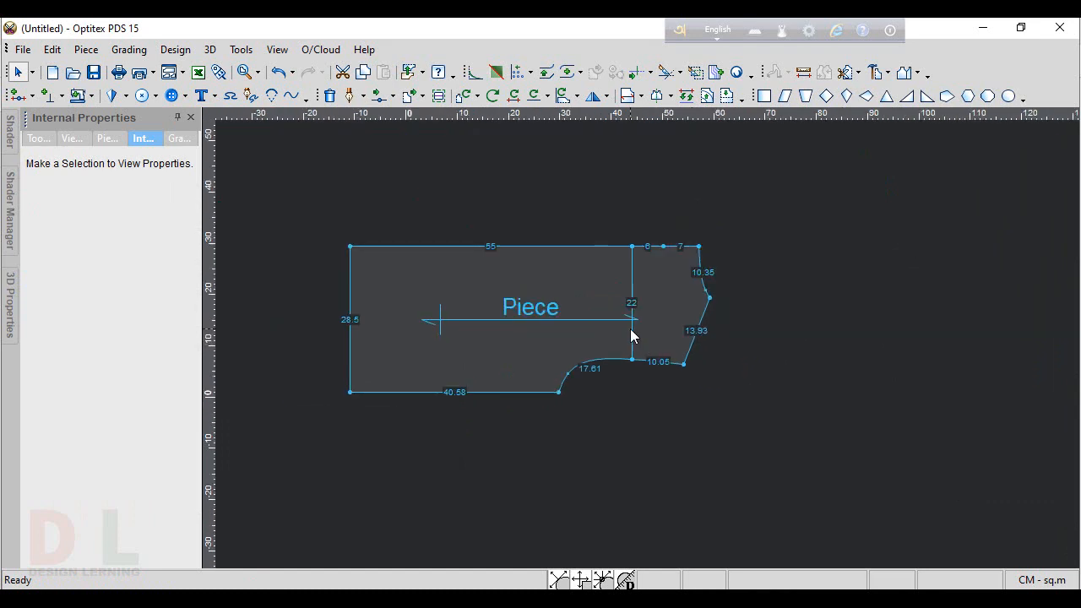
{"action": "left_click_drag", "start_coordinate": [529, 363], "coordinate": [528, 377]}
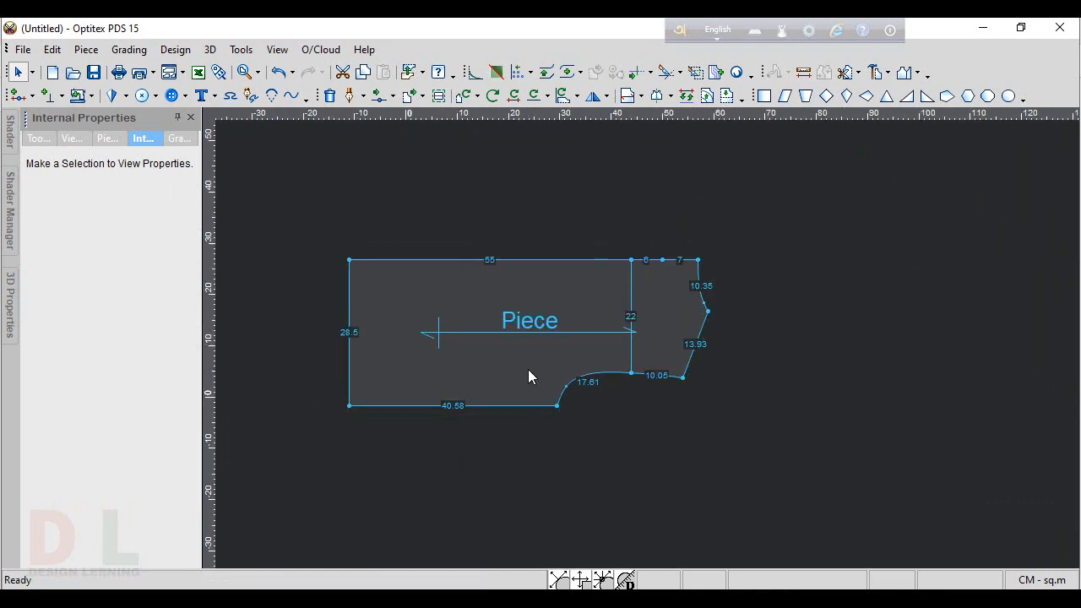
{"action": "key", "text": "ctrl+c"}
{"action": "key", "text": "ctrl+v"}
{"action": "scroll", "coordinate": [558, 305], "scroll_direction": "down", "scroll_amount": 1}
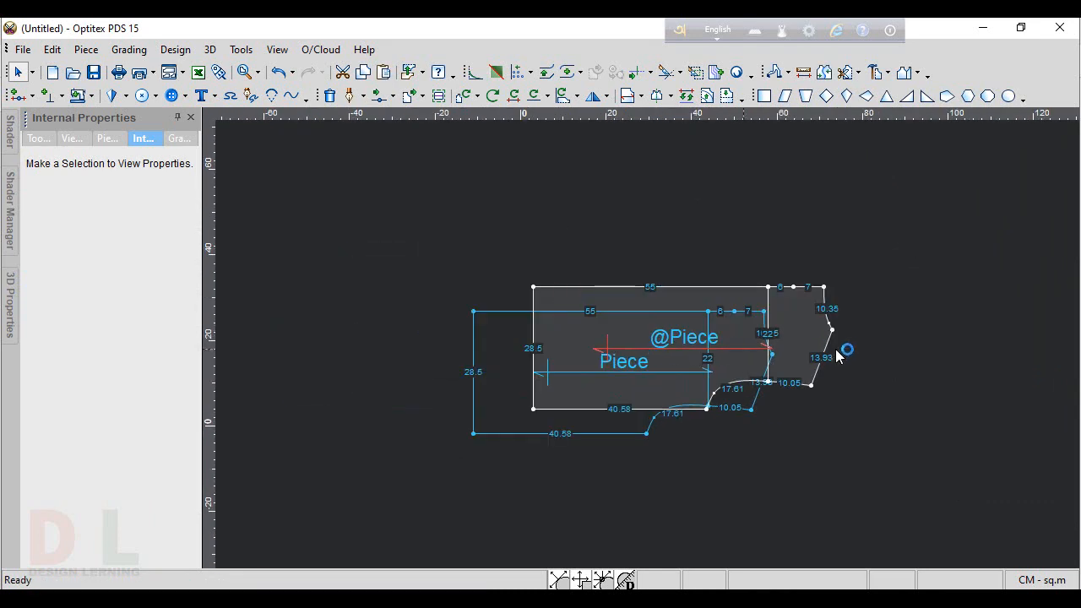
{"action": "left_click_drag", "start_coordinate": [800, 351], "coordinate": [1056, 376]}
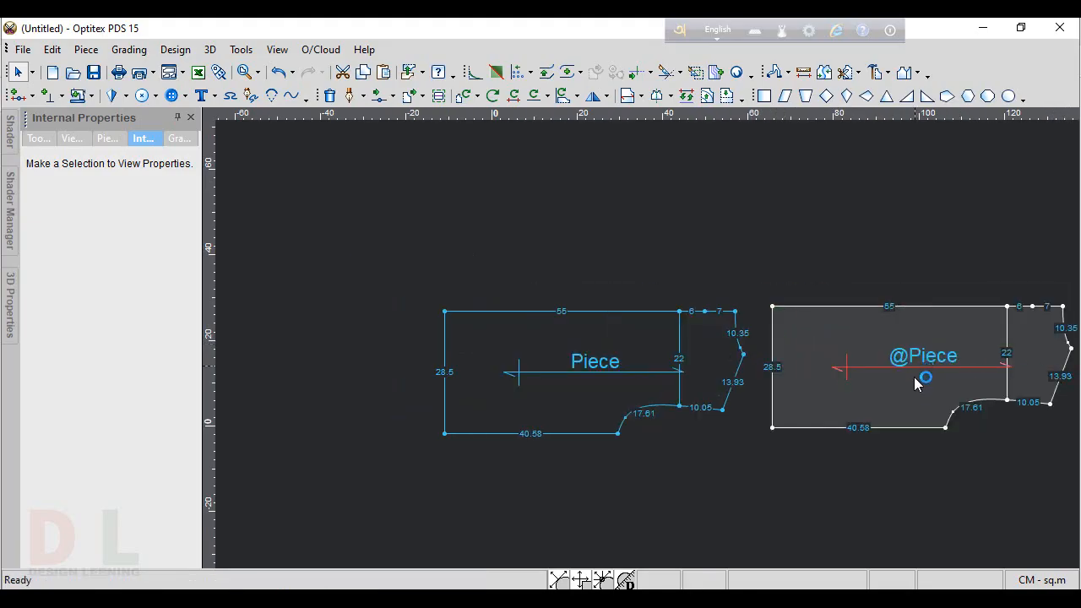
- Rename the copied piece as bk and the original piece as fr
{"action": "left_click", "coordinate": [160, 222]}
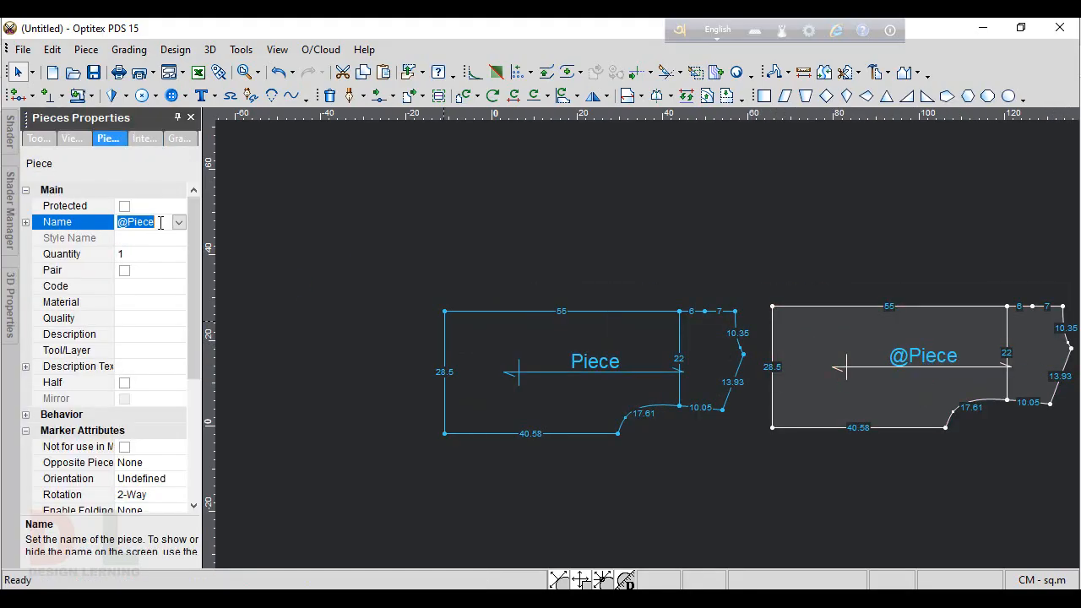
{"action": "type", "text": "bk"}
{"action": "left_click", "coordinate": [552, 392]}
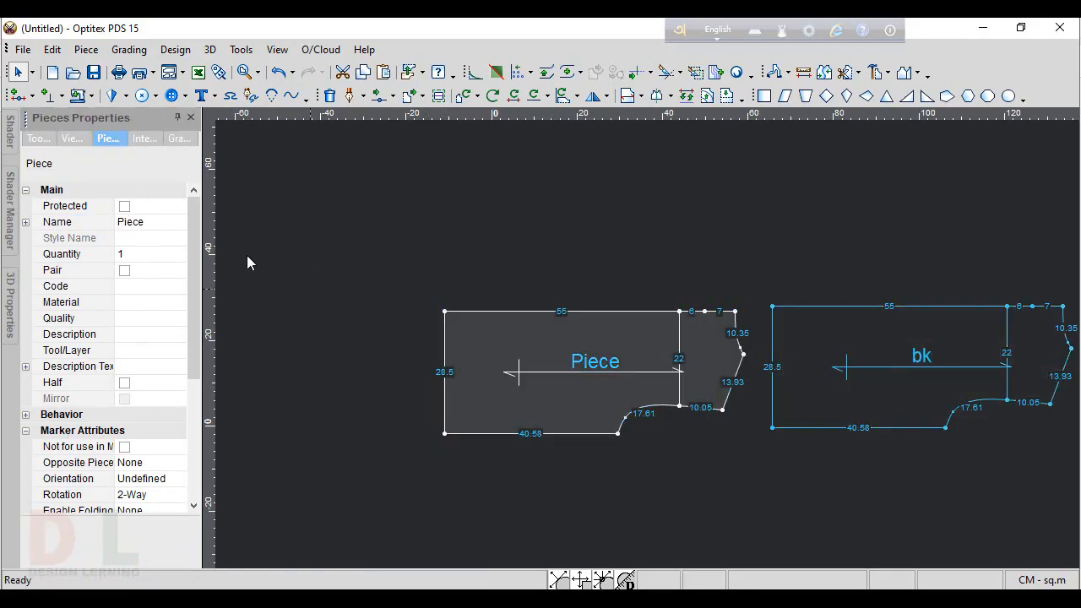
{"action": "left_click", "coordinate": [151, 222]}
{"action": "type", "text": "fr"}
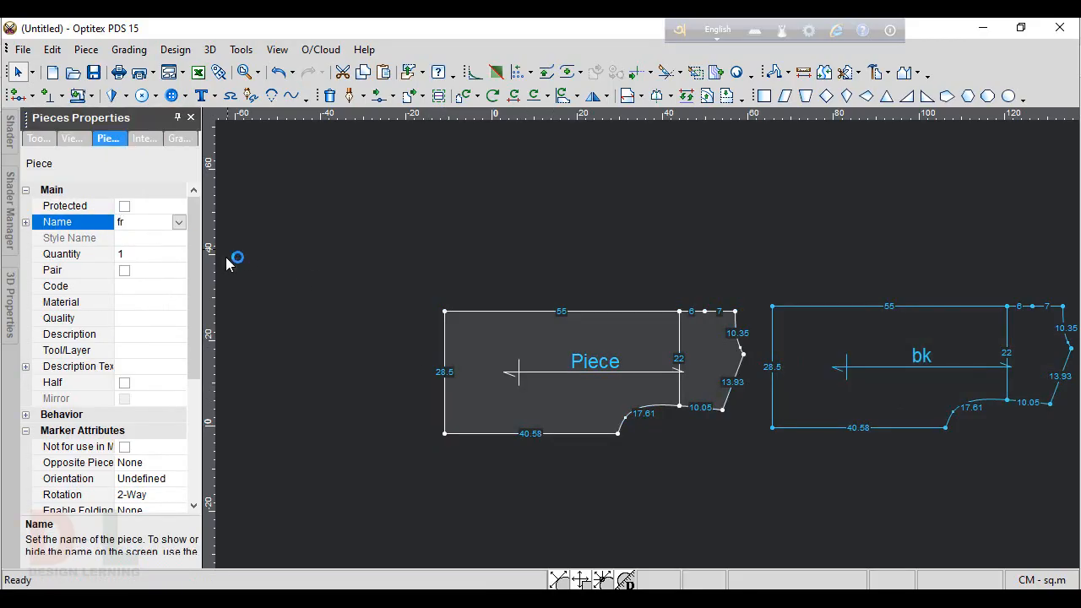
{"action": "left_click", "coordinate": [700, 273]}
- Delete the upper-right corner point of the fr piece and pull the remaining neckline curve point inward to make the neckline concave
{"action": "scroll", "coordinate": [720, 305], "scroll_direction": "up", "scroll_amount": 3}
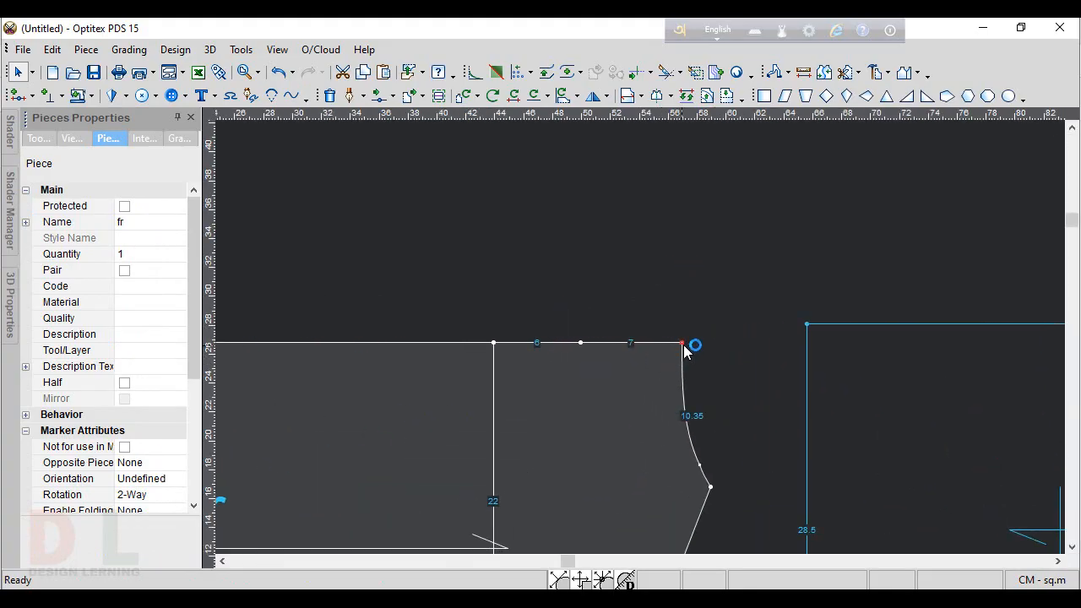
{"action": "left_click_drag", "start_coordinate": [683, 344], "coordinate": [684, 427]}
{"action": "scroll", "coordinate": [643, 344], "scroll_direction": "up", "scroll_amount": 3}
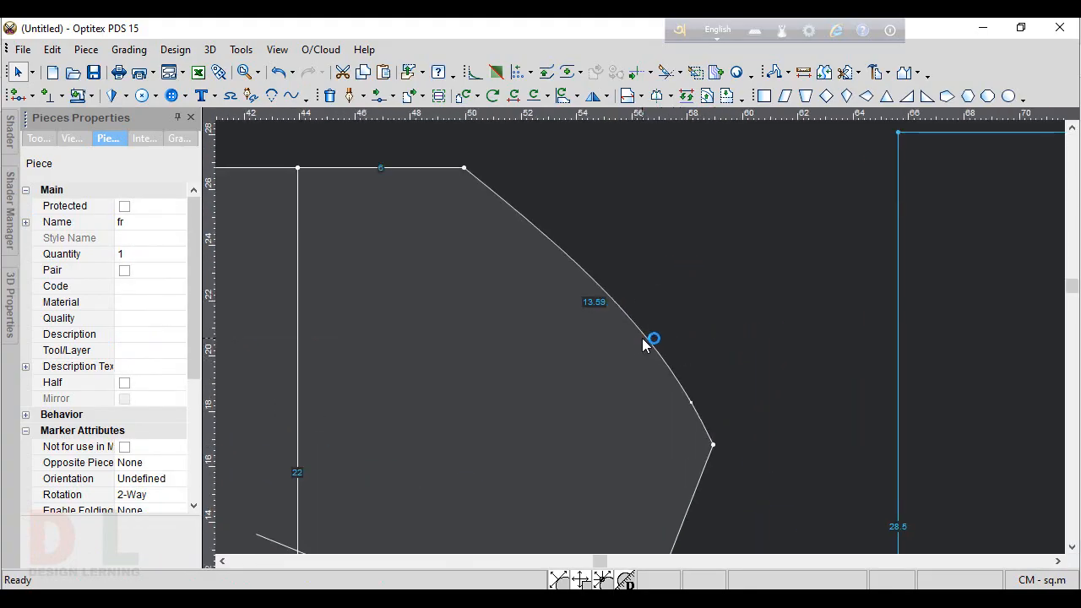
{"action": "key", "text": "m"}
{"action": "left_click", "coordinate": [696, 407]}
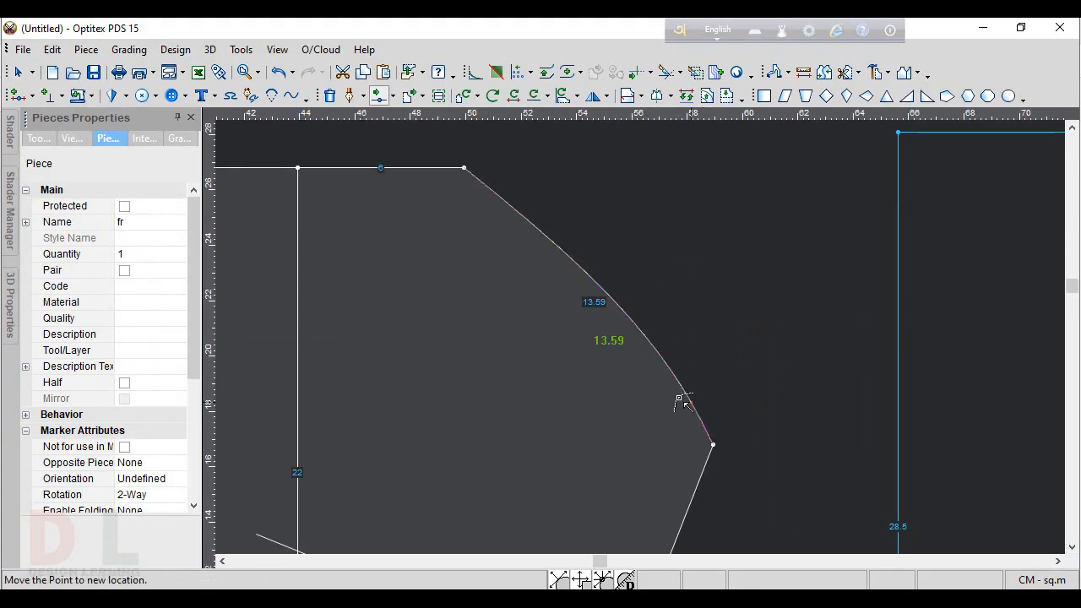
{"action": "left_click", "coordinate": [575, 392]}
{"action": "key", "text": "Return"}
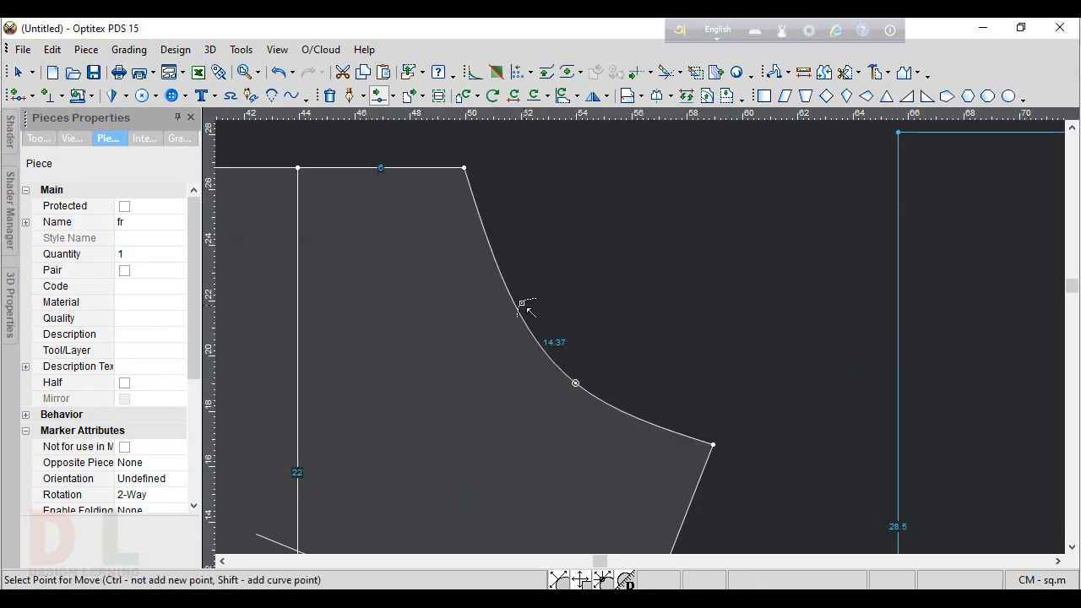
- Add a curve point on the upper part of the fr neckline and pull it slightly inward and down
{"action": "left_click", "coordinate": [512, 296]}
{"action": "left_click", "coordinate": [498, 311]}
{"action": "key", "text": "Return"}
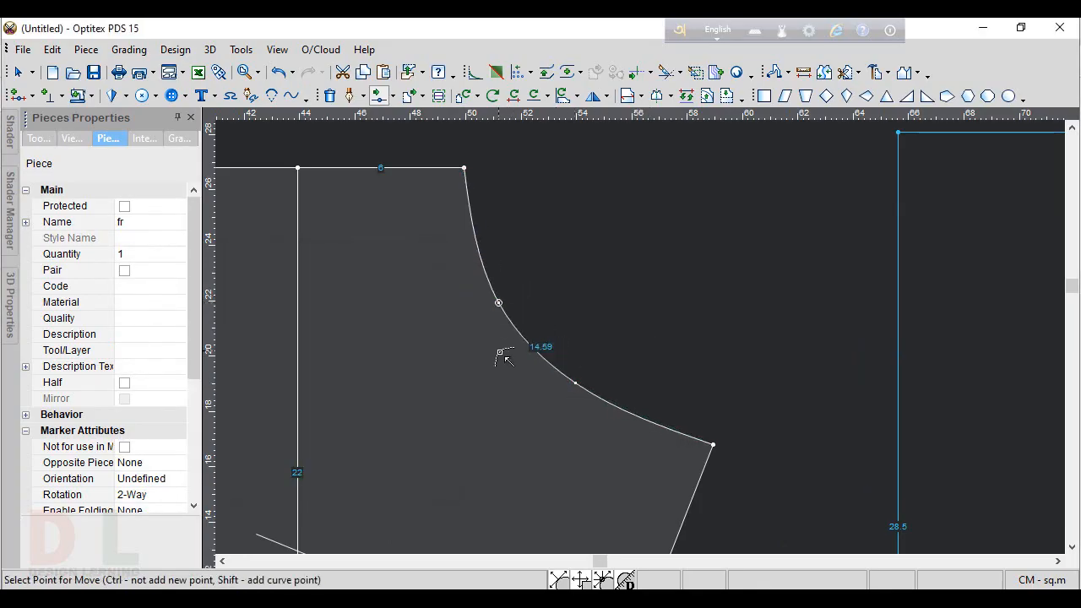
{"action": "scroll", "coordinate": [502, 351], "scroll_direction": "down", "scroll_amount": 4}
{"action": "right_click", "coordinate": [653, 240]}
{"action": "left_click", "coordinate": [653, 264]}
{"action": "scroll", "coordinate": [660, 338], "scroll_direction": "down", "scroll_amount": 2}
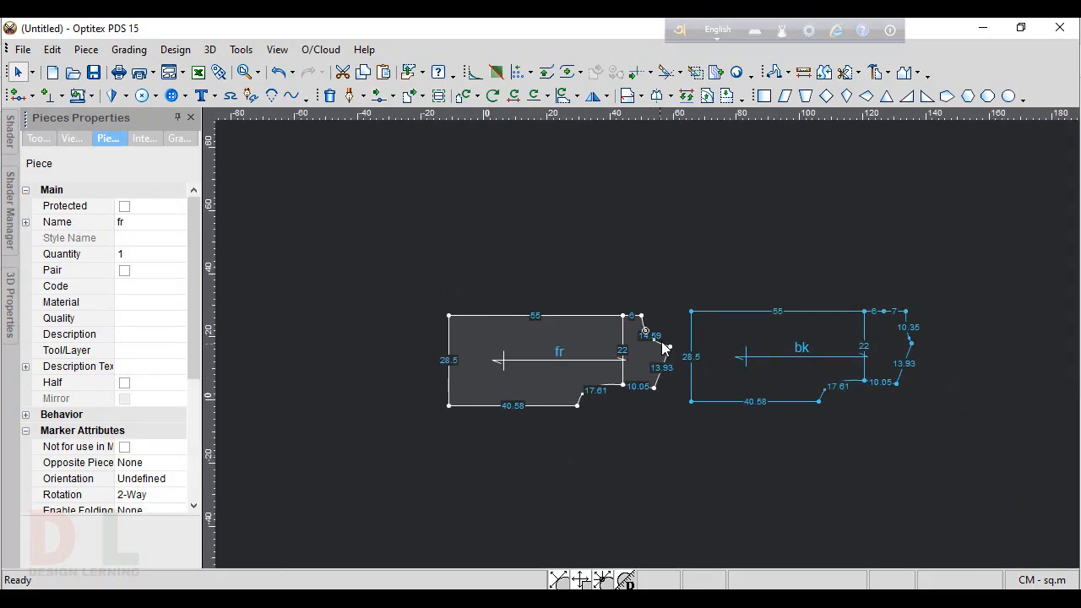
- Make bk a half piece, using its upper edge from the left corner to the neckline corner as the half line
{"action": "scroll", "coordinate": [858, 319], "scroll_direction": "up", "scroll_amount": 2}
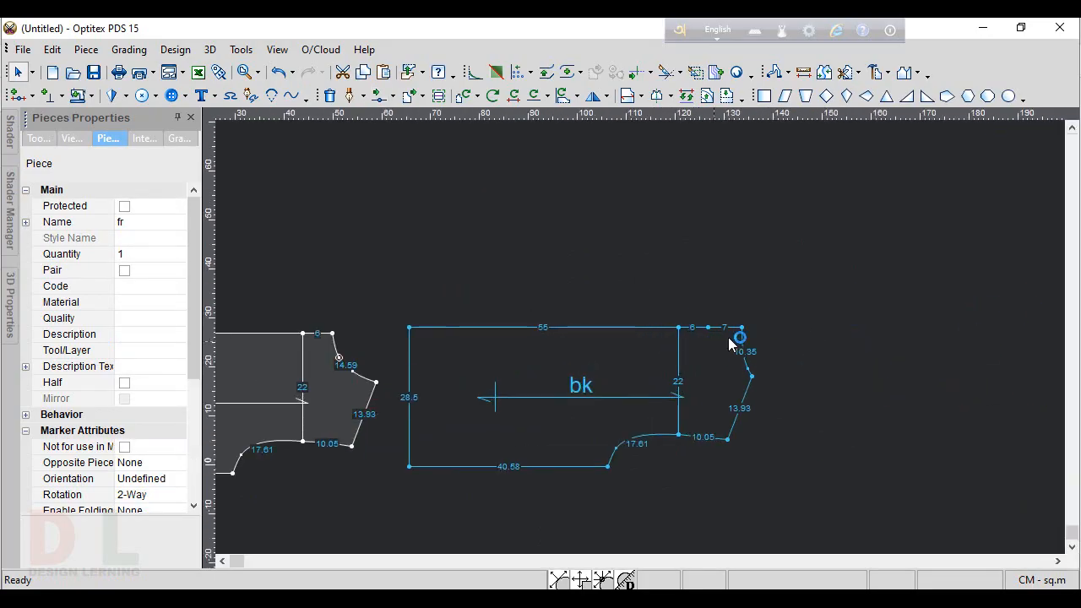
{"action": "left_click", "coordinate": [657, 95]}
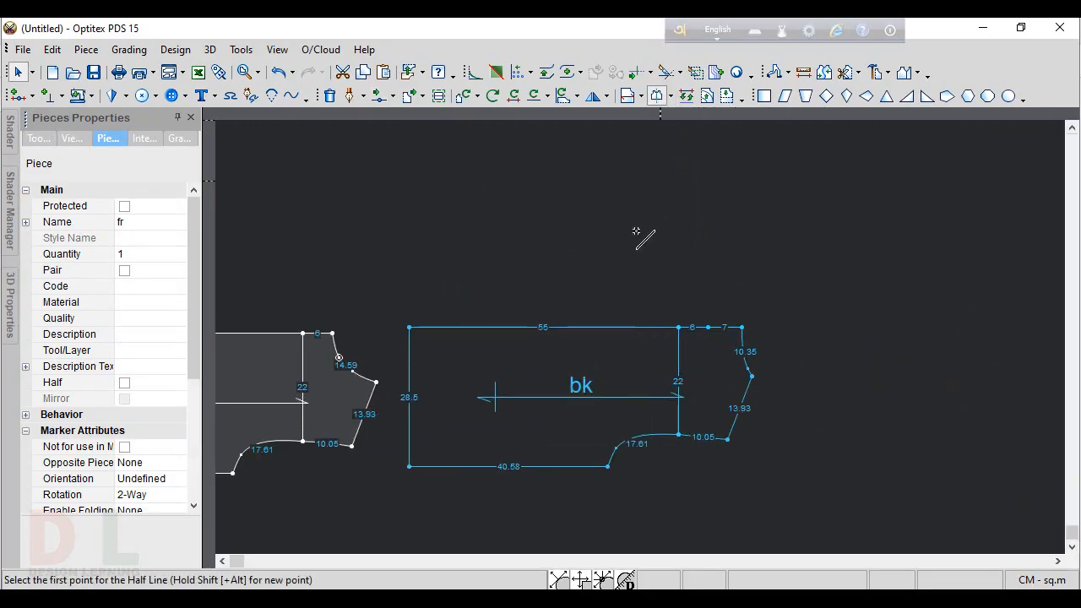
{"action": "left_click", "coordinate": [408, 327]}
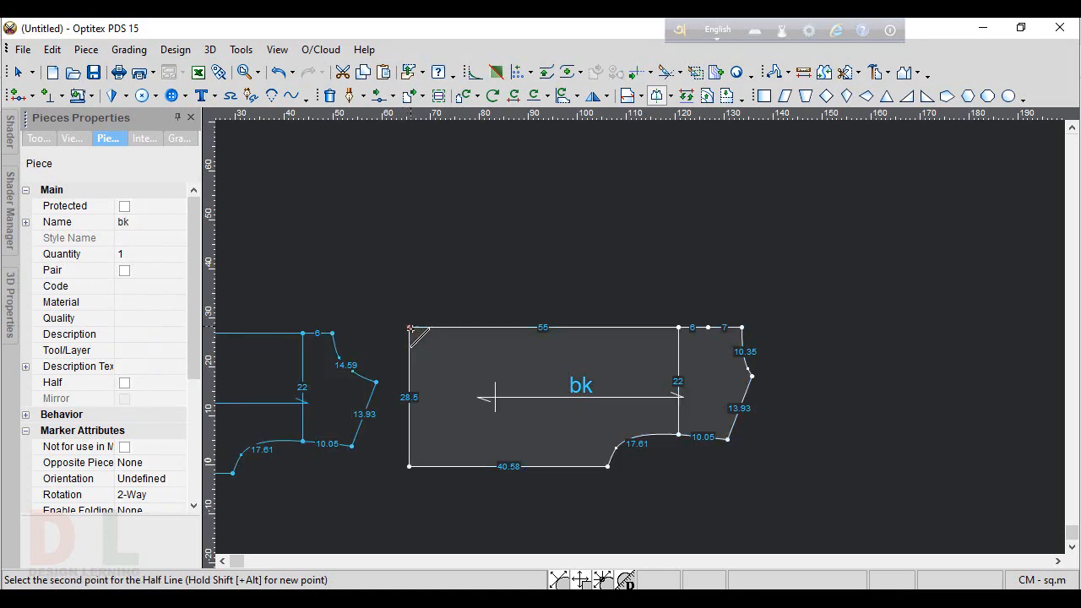
{"action": "left_click", "coordinate": [741, 327]}
{"action": "scroll", "coordinate": [642, 342], "scroll_direction": "up", "scroll_amount": 3}
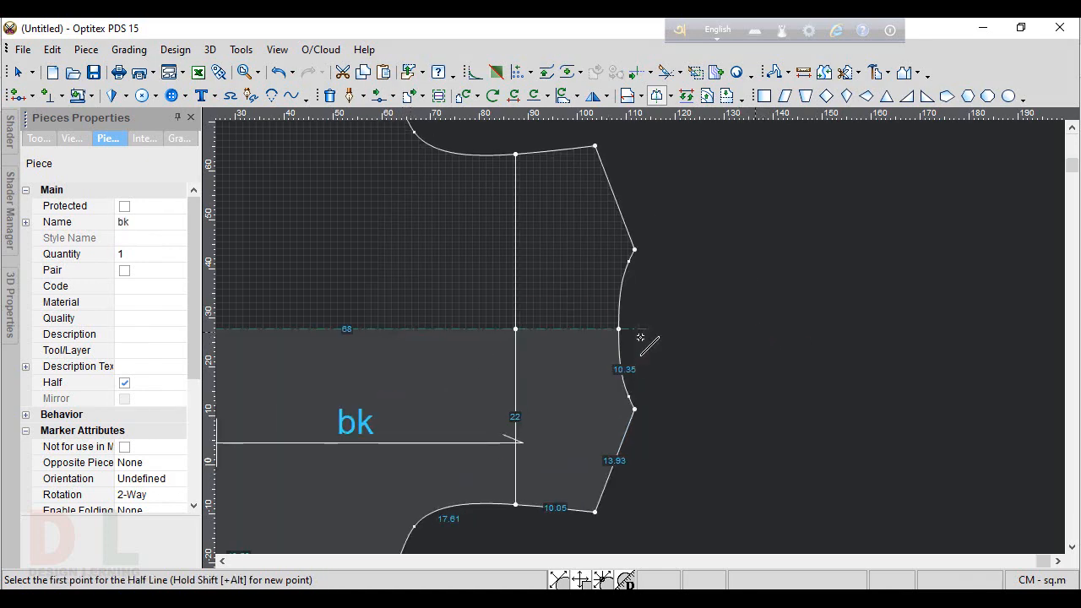
{"action": "scroll", "coordinate": [667, 340], "scroll_direction": "down", "scroll_amount": 6}
- Make fr a half piece, with the half line along its upper edge from the left corner to the neckline corner
{"action": "scroll", "coordinate": [591, 321], "scroll_direction": "up", "scroll_amount": 5}
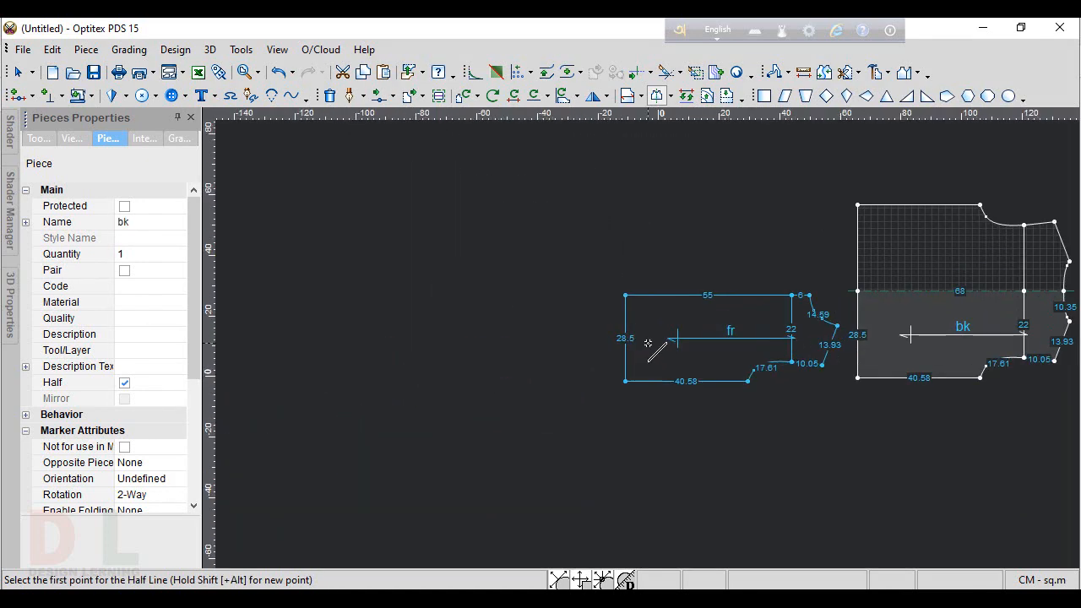
{"action": "left_click", "coordinate": [584, 232]}
{"action": "scroll", "coordinate": [928, 278], "scroll_direction": "up", "scroll_amount": 4}
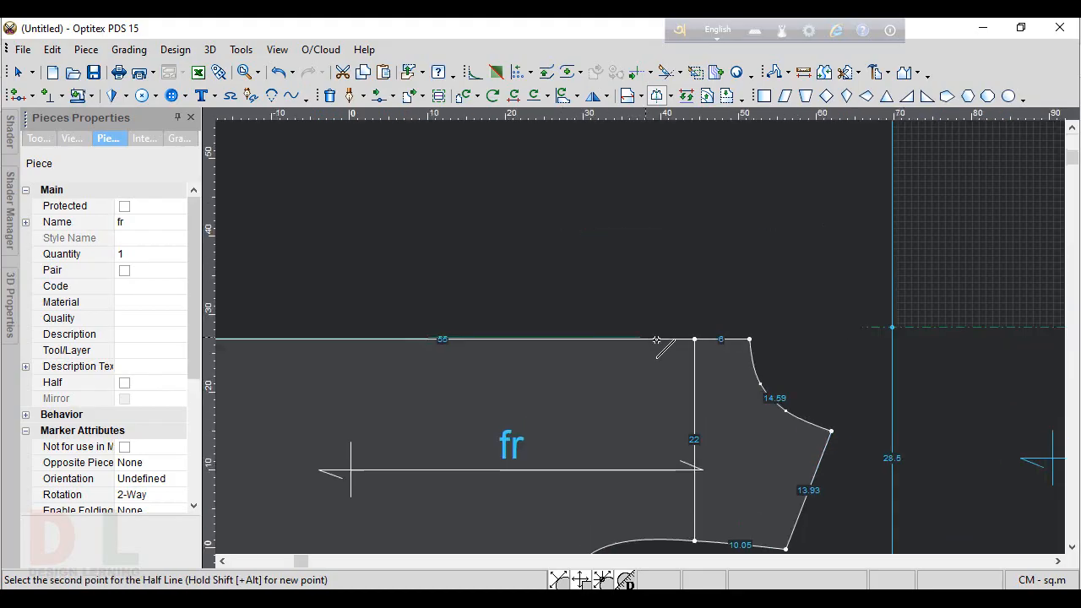
{"action": "left_click", "coordinate": [819, 342]}
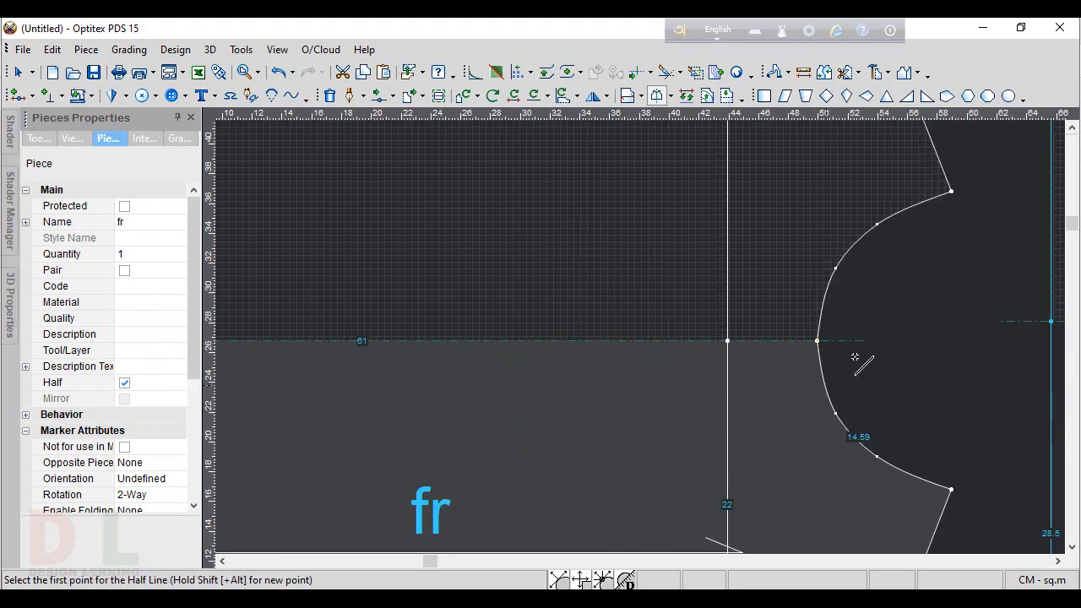
{"action": "scroll", "coordinate": [793, 355], "scroll_direction": "down", "scroll_amount": 3}
{"action": "scroll", "coordinate": [701, 291], "scroll_direction": "up", "scroll_amount": 4}
{"action": "right_click", "coordinate": [699, 287]}
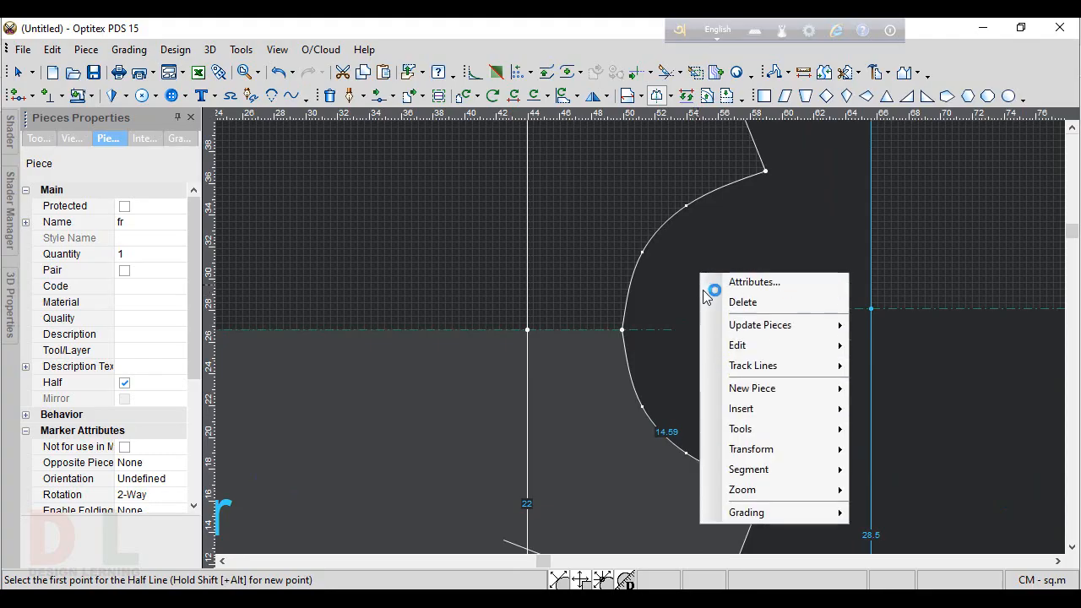
{"action": "left_click", "coordinate": [708, 290]}
- Move the fr neckline curve point nearest the half line by -0.72 cm in X and 1.36 cm in Y
{"action": "scroll", "coordinate": [639, 336], "scroll_direction": "up", "scroll_amount": 2}
{"action": "key", "text": "m"}
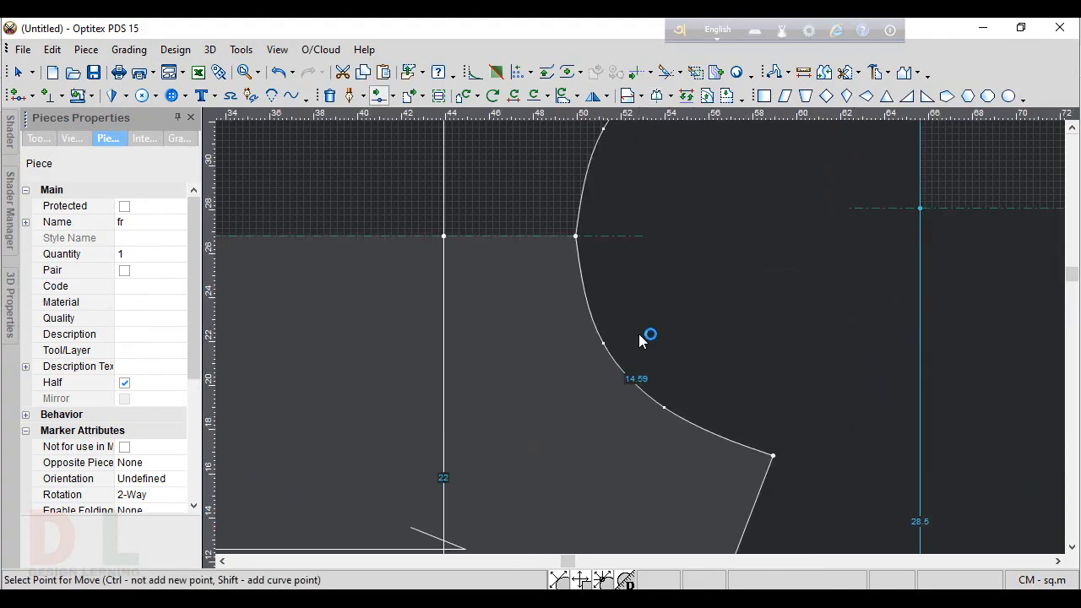
{"action": "left_click", "coordinate": [604, 347]}
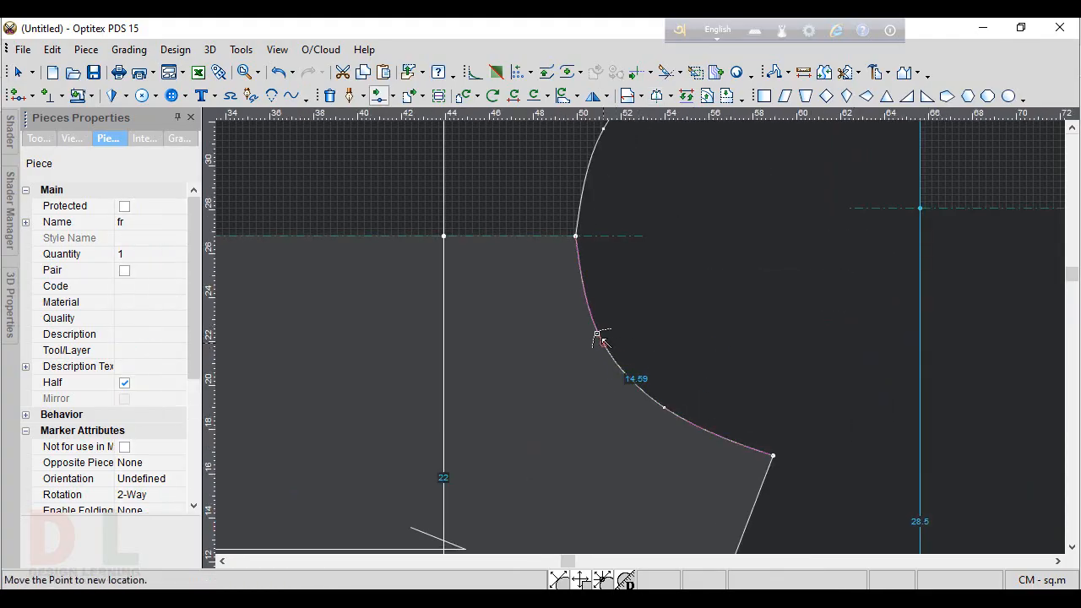
{"action": "left_click", "coordinate": [588, 317]}
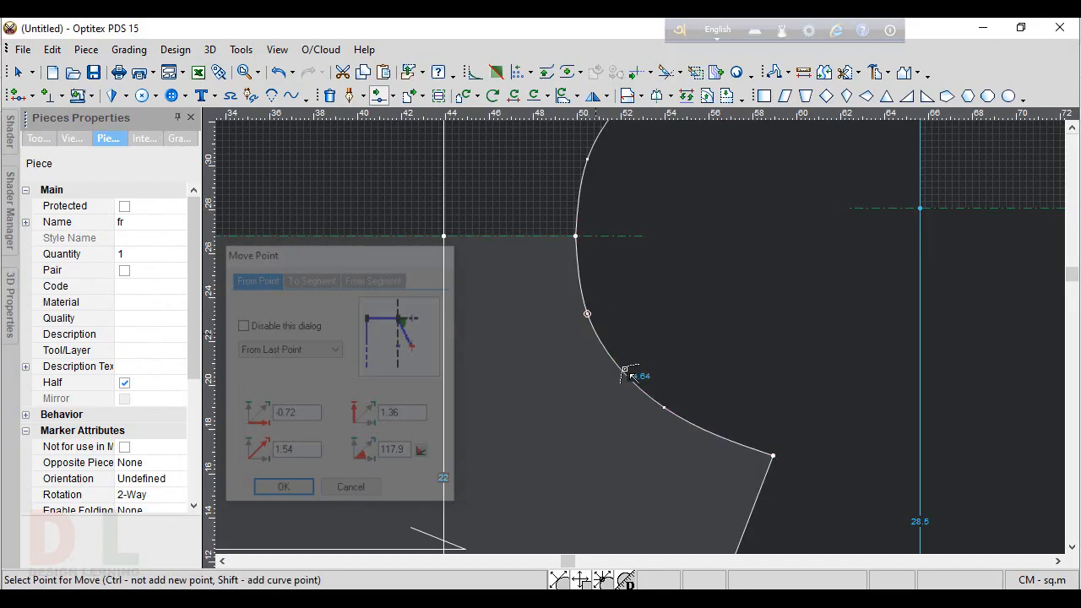
{"action": "key", "text": "Return"}
- Move the curve point nearest the shoulder on the fr neckline slightly inward and down to deepen the curve
{"action": "left_click", "coordinate": [664, 412]}
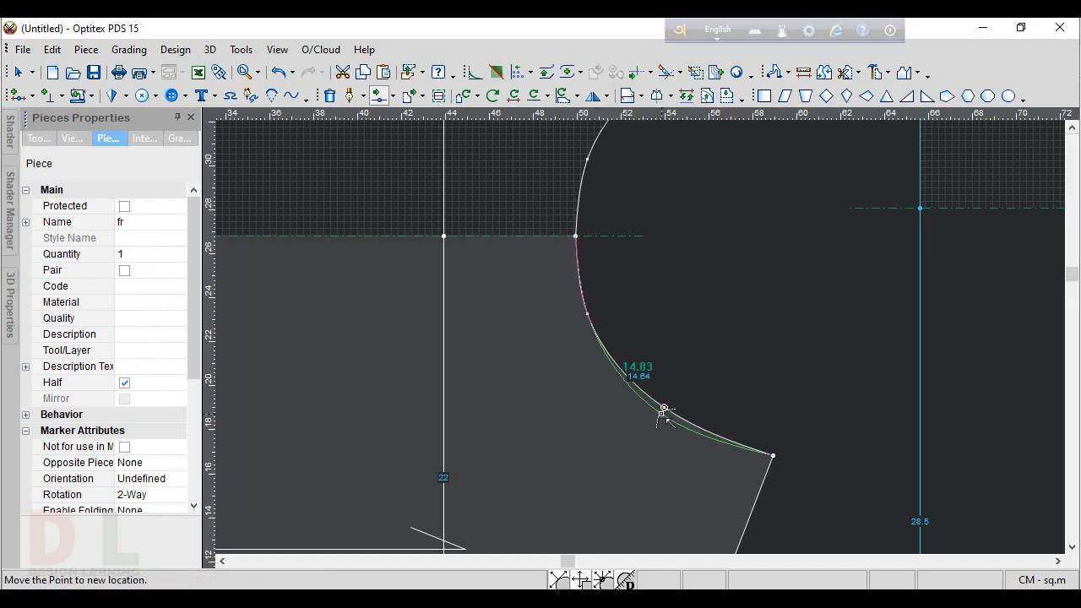
{"action": "left_click", "coordinate": [662, 414]}
{"action": "key", "text": "Return"}
{"action": "scroll", "coordinate": [557, 439], "scroll_direction": "down", "scroll_amount": 4}
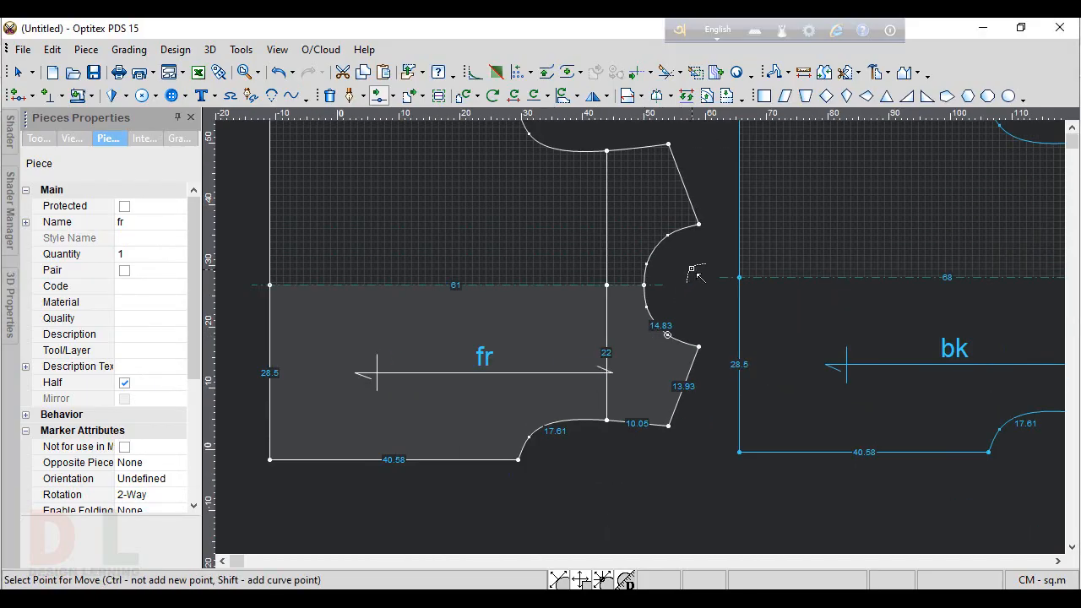
{"action": "right_click", "coordinate": [694, 272]}
{"action": "left_click", "coordinate": [712, 298]}
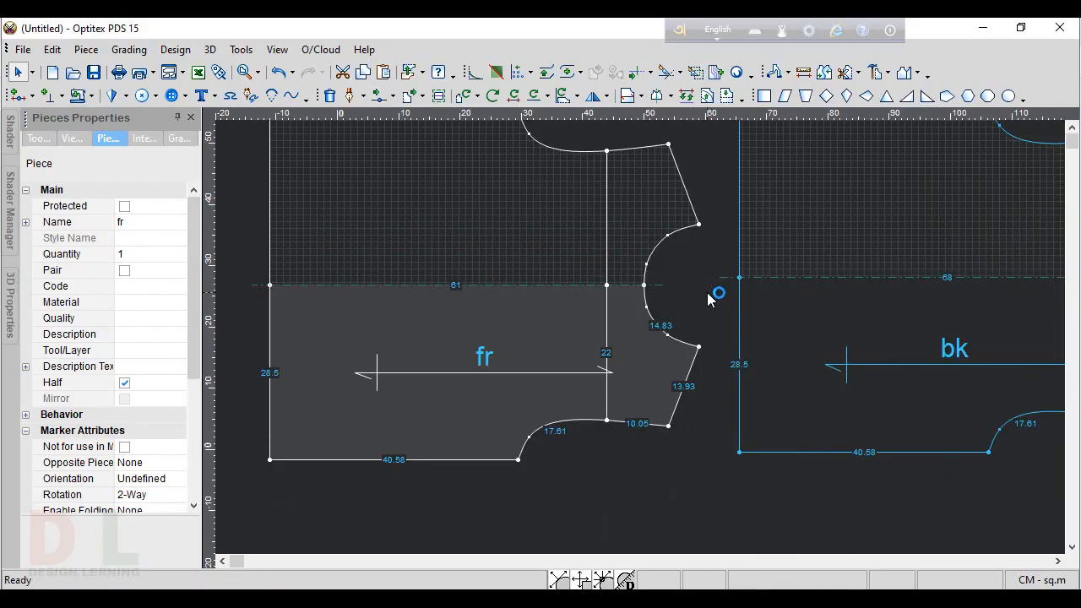
- Save the pattern as BOMBER JACKET in the 9-jun-24 folder
{"action": "key", "text": "ctrl+s"}
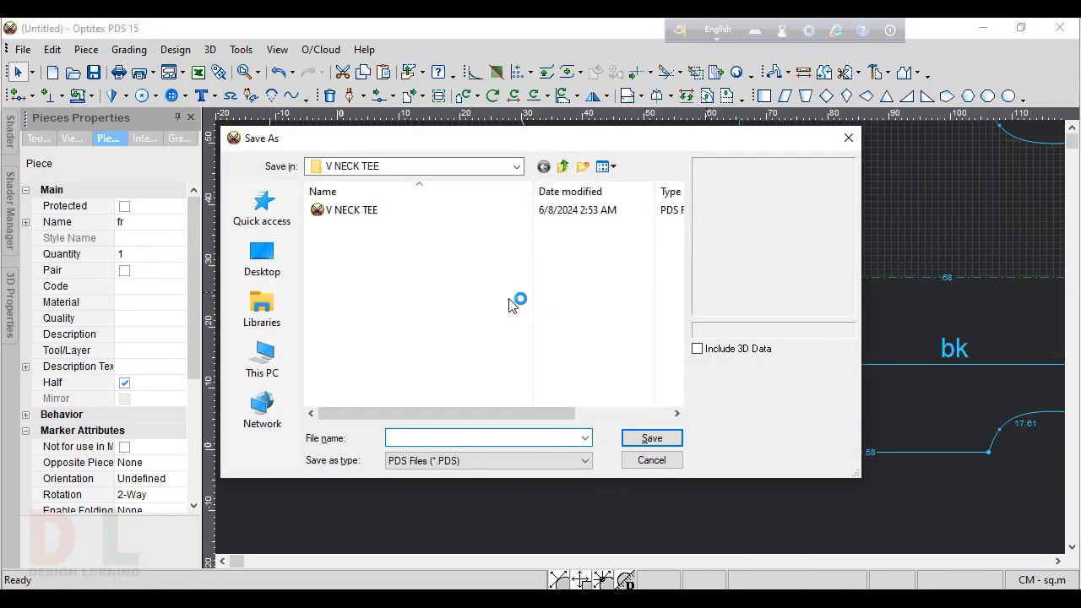
{"action": "left_click", "coordinate": [563, 166]}
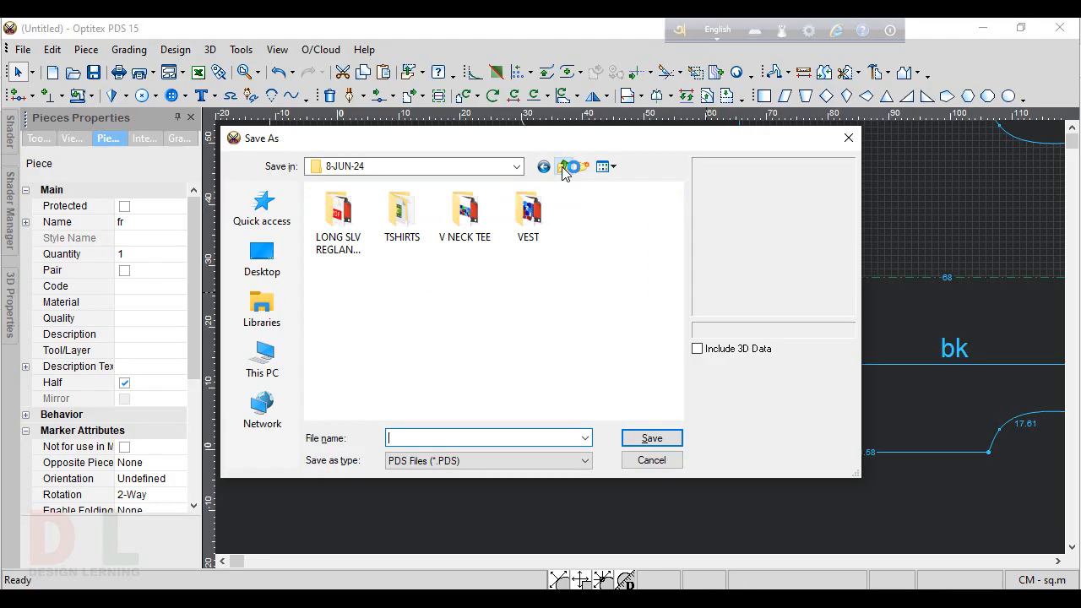
{"action": "left_click", "coordinate": [563, 166]}
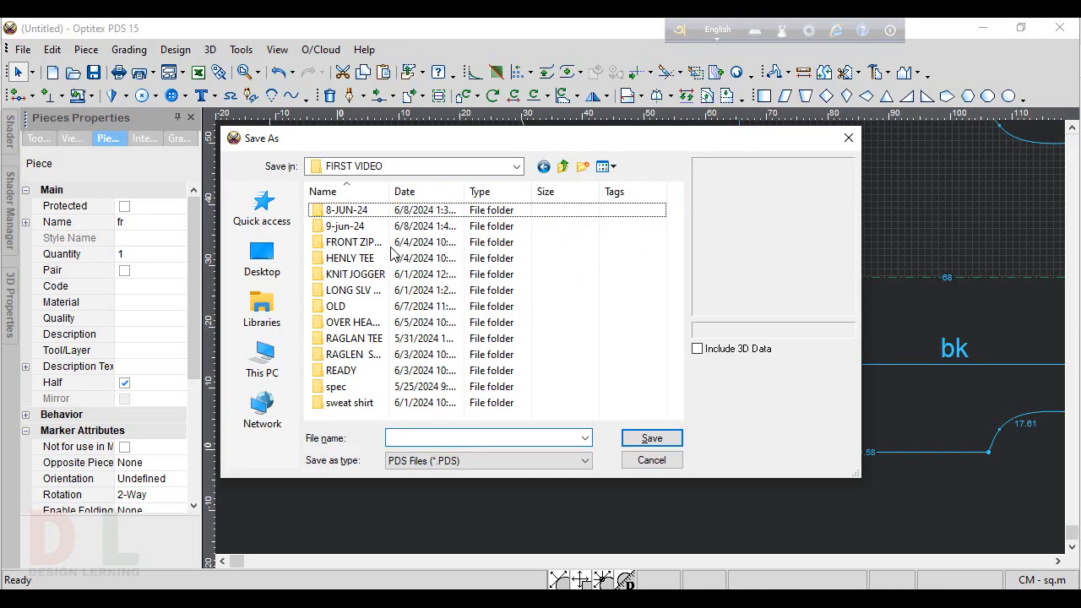
{"action": "double_click", "coordinate": [376, 211]}
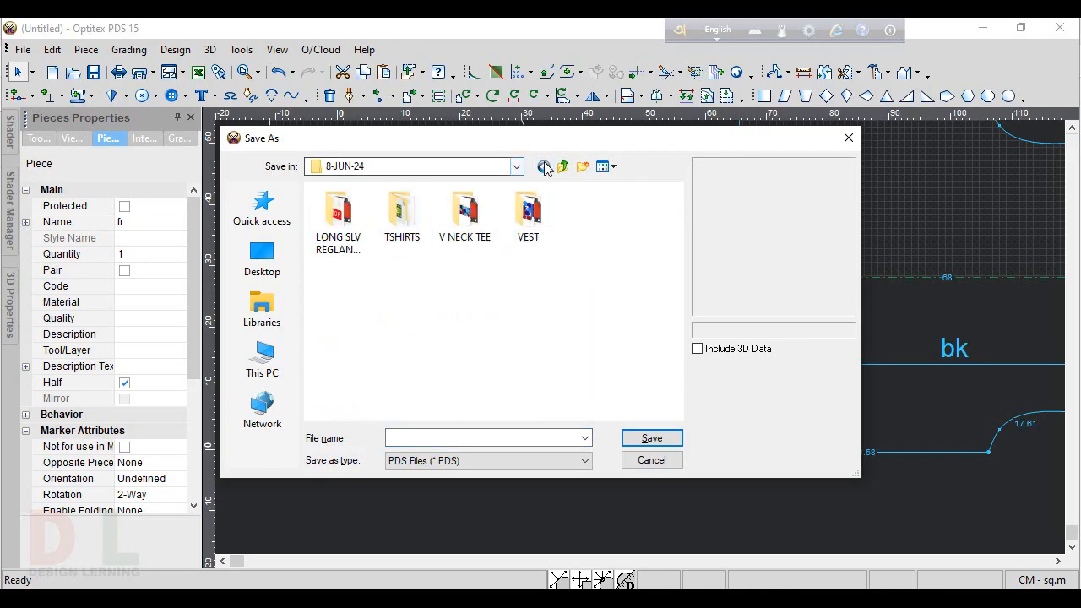
{"action": "left_click", "coordinate": [545, 167]}
{"action": "double_click", "coordinate": [358, 223]}
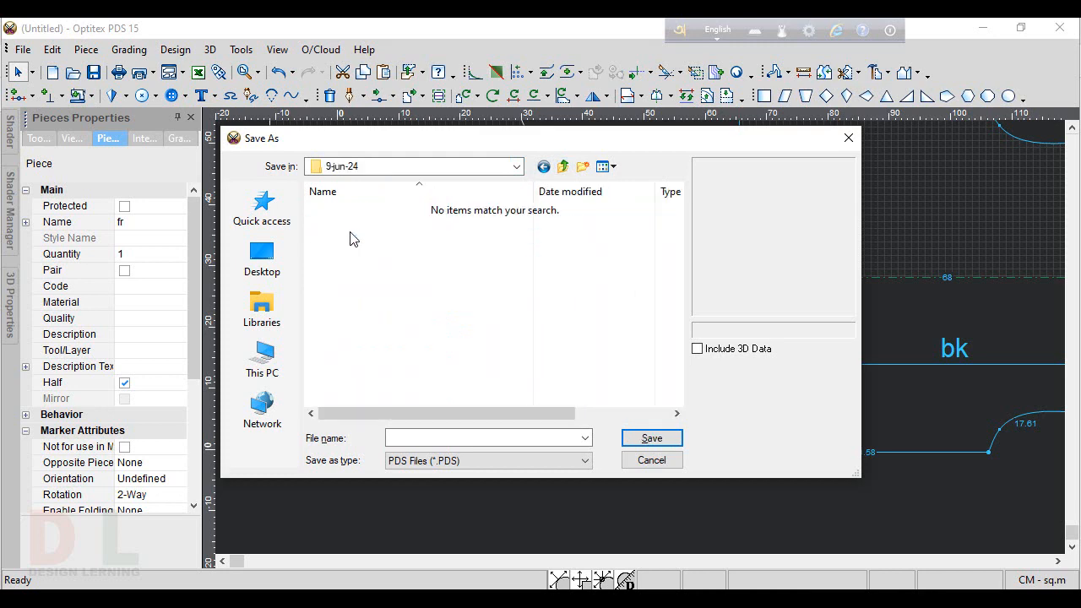
{"action": "left_click", "coordinate": [408, 438]}
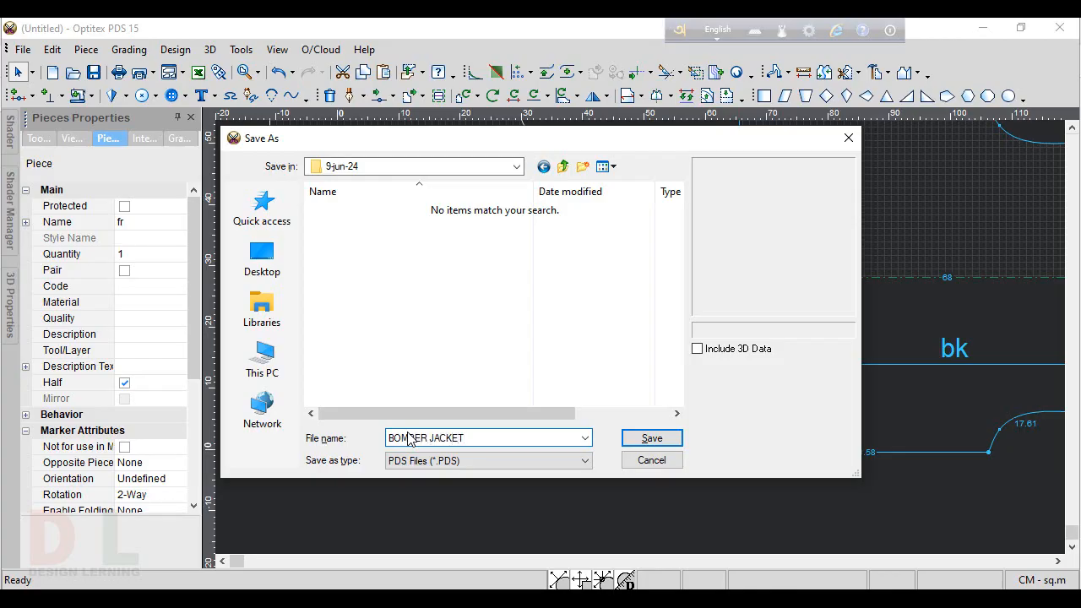
{"action": "key", "text": "Return"}
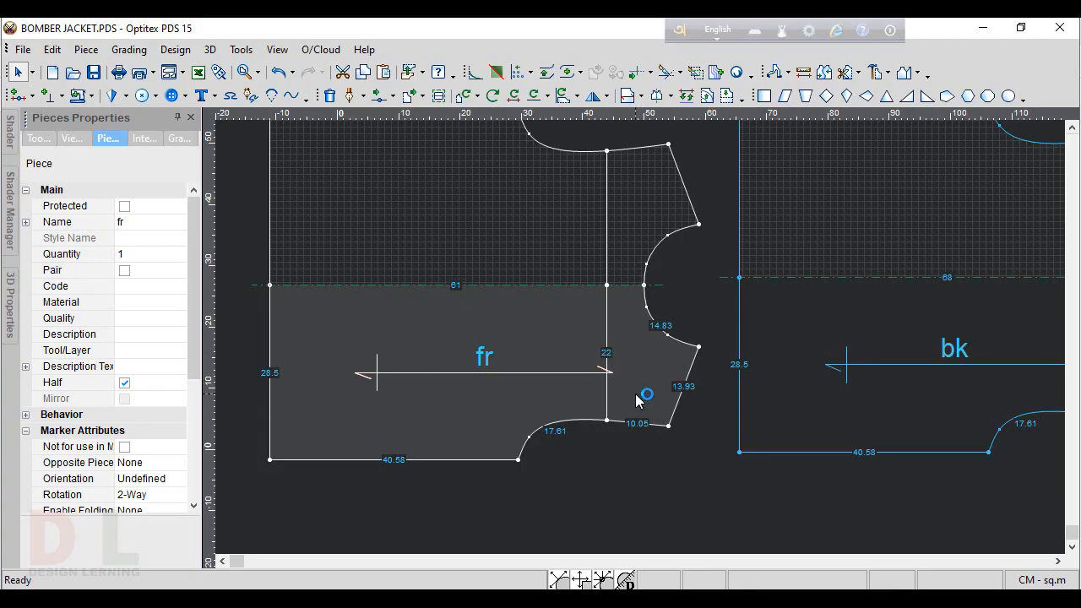
- Move the fr armhole point at the end of the chest line 1 cm inward in Y, shortening that line to 21 cm
{"action": "key", "text": "m"}
{"action": "scroll", "coordinate": [629, 401], "scroll_direction": "up", "scroll_amount": 2}
{"action": "left_click_drag", "start_coordinate": [612, 350], "coordinate": [692, 425]}
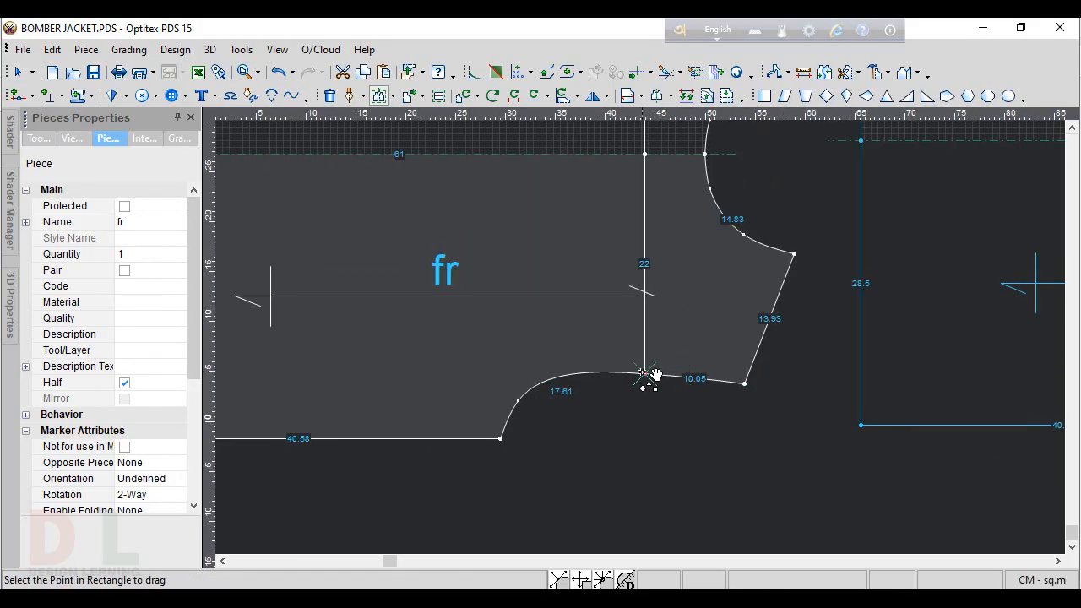
{"action": "left_click", "coordinate": [654, 374]}
{"action": "key", "text": "Return"}
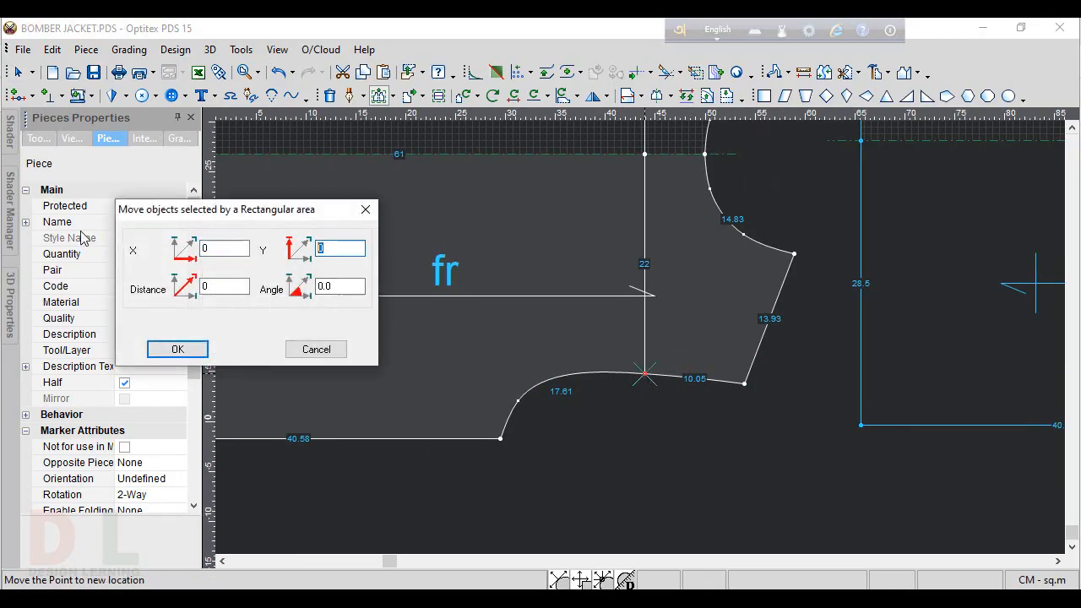
{"action": "key", "text": "Return"}
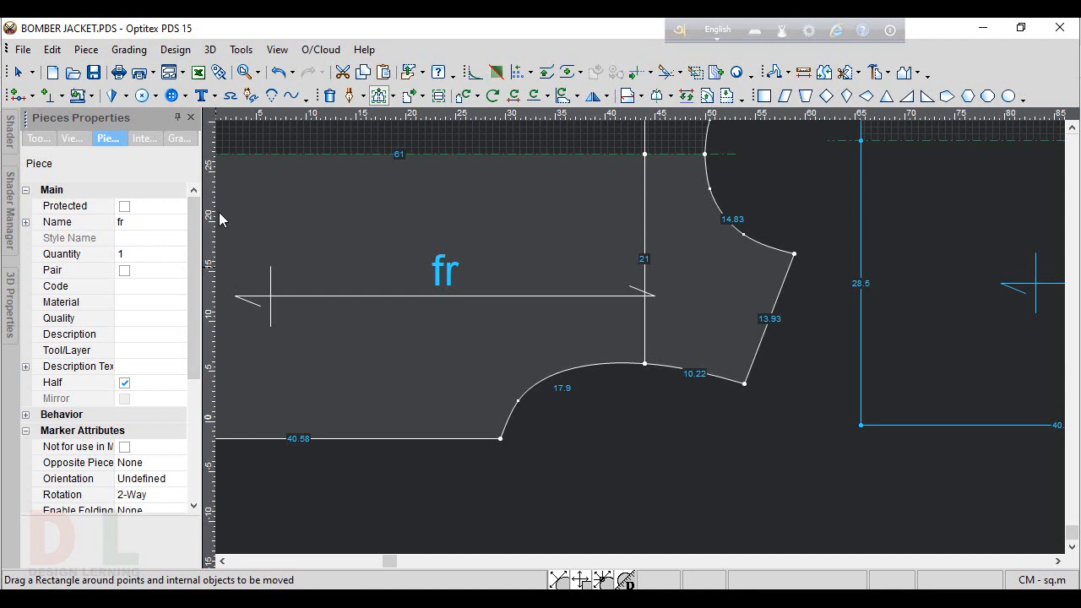
{"action": "scroll", "coordinate": [649, 345], "scroll_direction": "down", "scroll_amount": 3}
{"action": "scroll", "coordinate": [654, 347], "scroll_direction": "down", "scroll_amount": 3}
{"action": "right_click", "coordinate": [350, 238]}
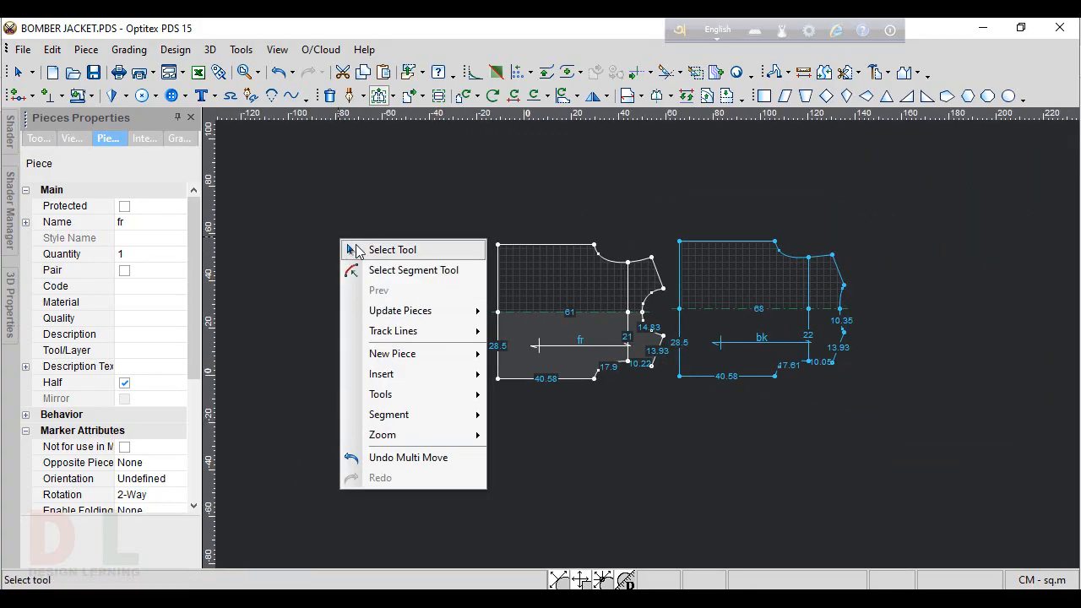
{"action": "left_click", "coordinate": [391, 248]}
- Flip the bk piece horizontally and place its neck-shoulder corner on the matching neck-shoulder corner of fr
{"action": "scroll", "coordinate": [731, 342], "scroll_direction": "up", "scroll_amount": 3}
{"action": "left_click", "coordinate": [633, 325]}
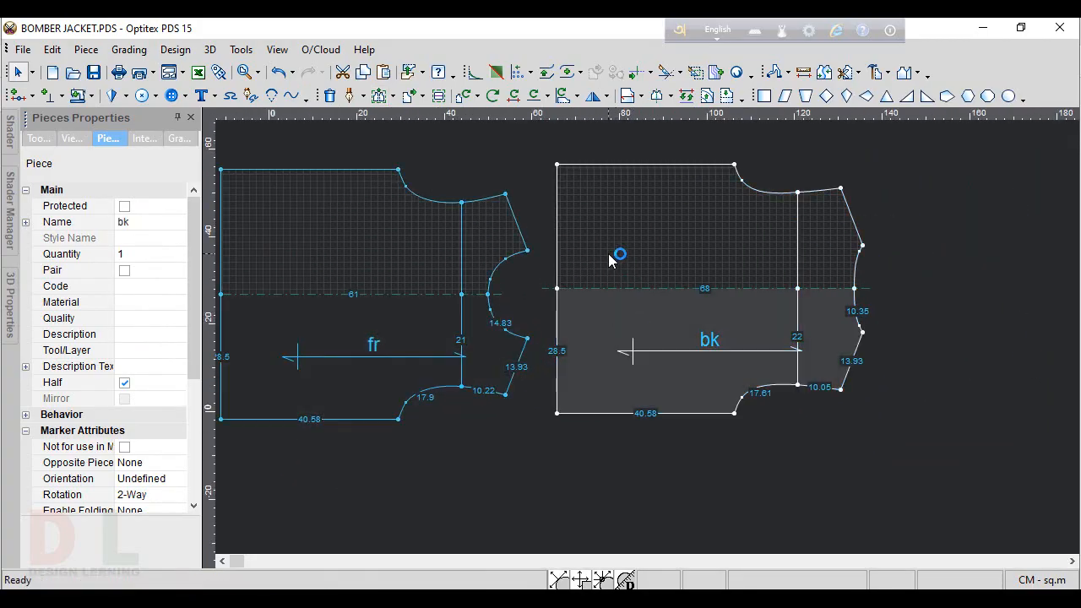
{"action": "left_click", "coordinate": [594, 96]}
{"action": "scroll", "coordinate": [640, 337], "scroll_direction": "up", "scroll_amount": 3}
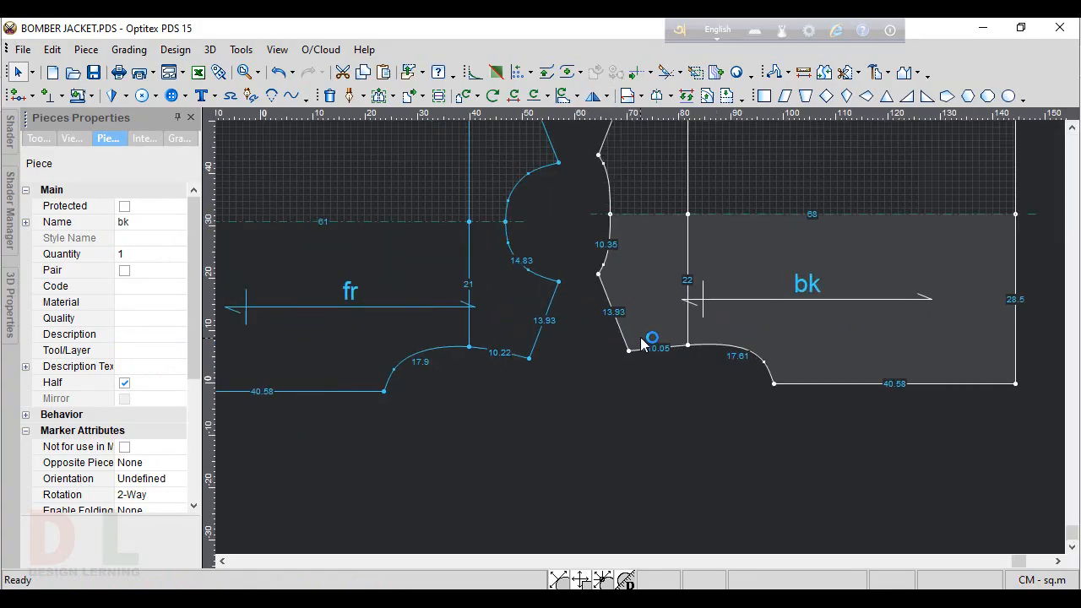
{"action": "left_click", "coordinate": [465, 97]}
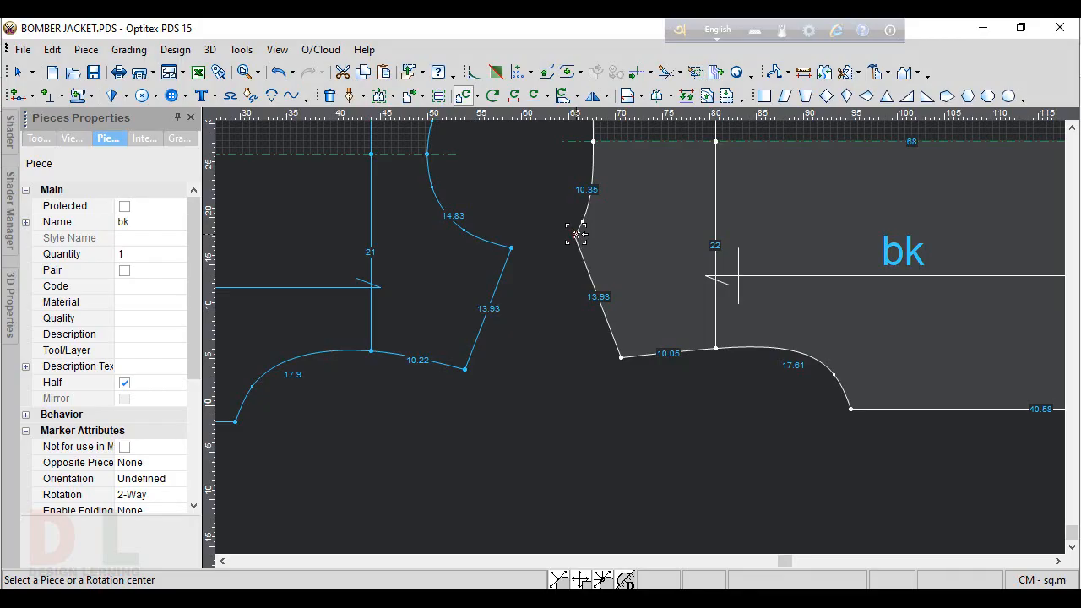
{"action": "left_click_drag", "start_coordinate": [576, 235], "coordinate": [509, 266]}
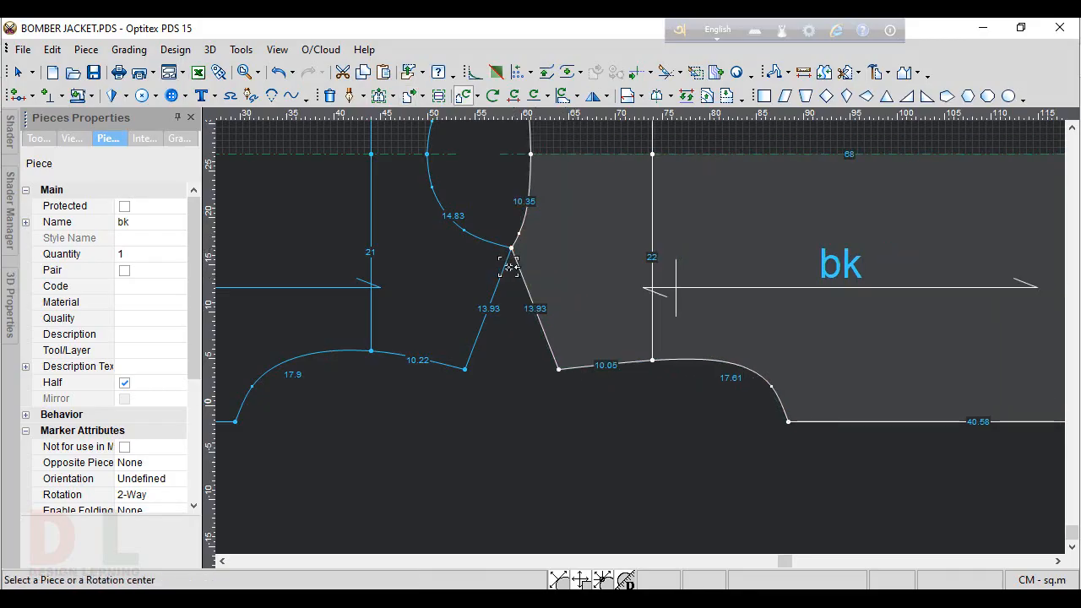
- Rotate bk by -41.5 degrees about the shared neck-shoulder corner to line up its shoulder seam with the fr shoulder
{"action": "left_click", "coordinate": [511, 248]}
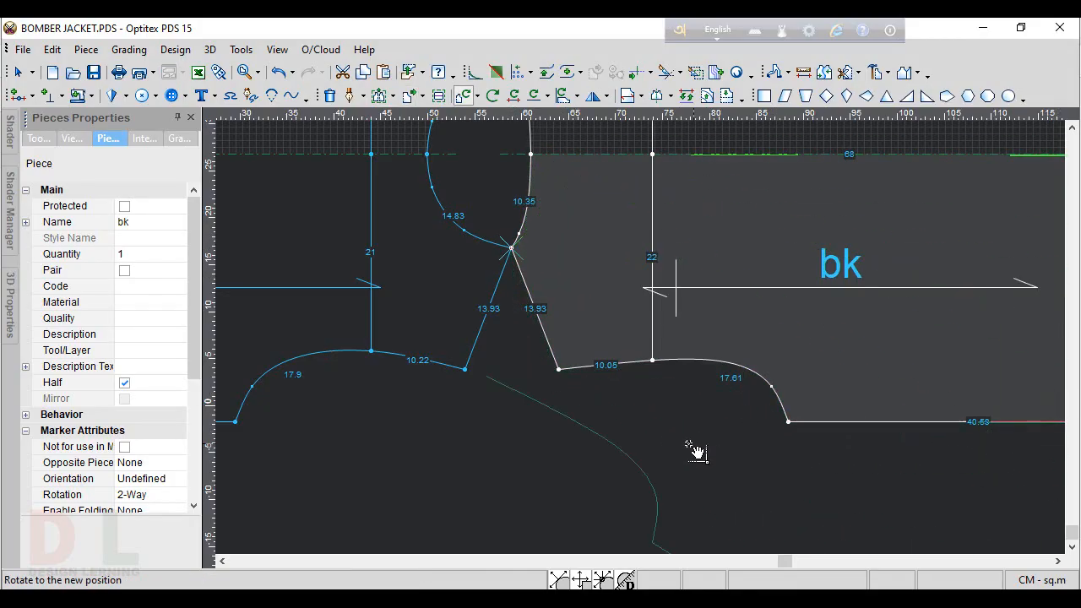
{"action": "left_click", "coordinate": [646, 446]}
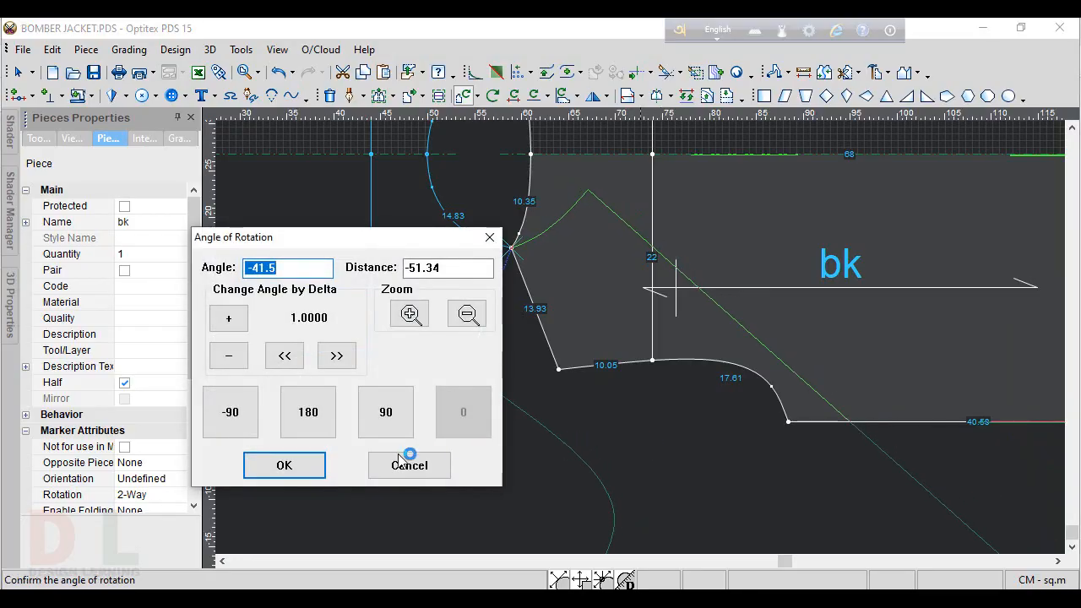
{"action": "left_click", "coordinate": [247, 466]}
{"action": "scroll", "coordinate": [637, 335], "scroll_direction": "up", "scroll_amount": 5}
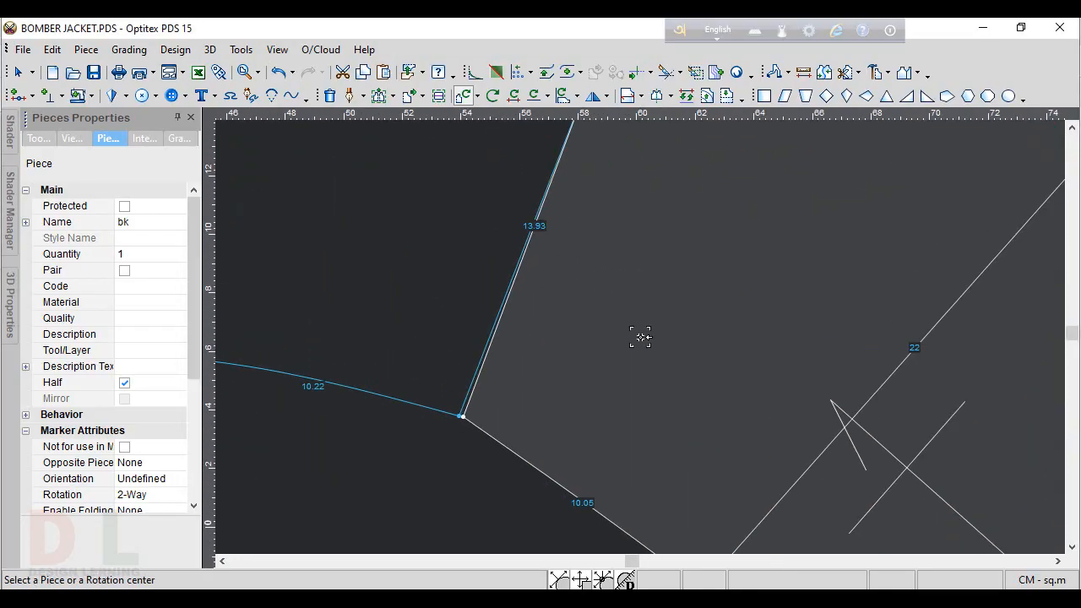
{"action": "scroll", "coordinate": [640, 337], "scroll_direction": "down", "scroll_amount": 1}
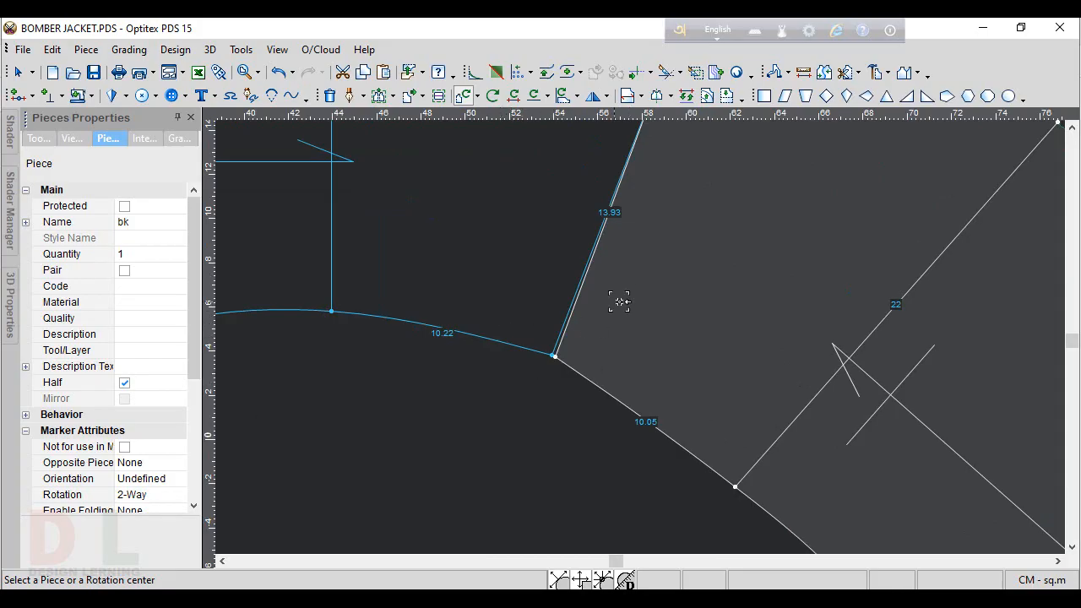
{"action": "scroll", "coordinate": [640, 336], "scroll_direction": "down", "scroll_amount": 3}
{"action": "scroll", "coordinate": [669, 270], "scroll_direction": "up", "scroll_amount": 3}
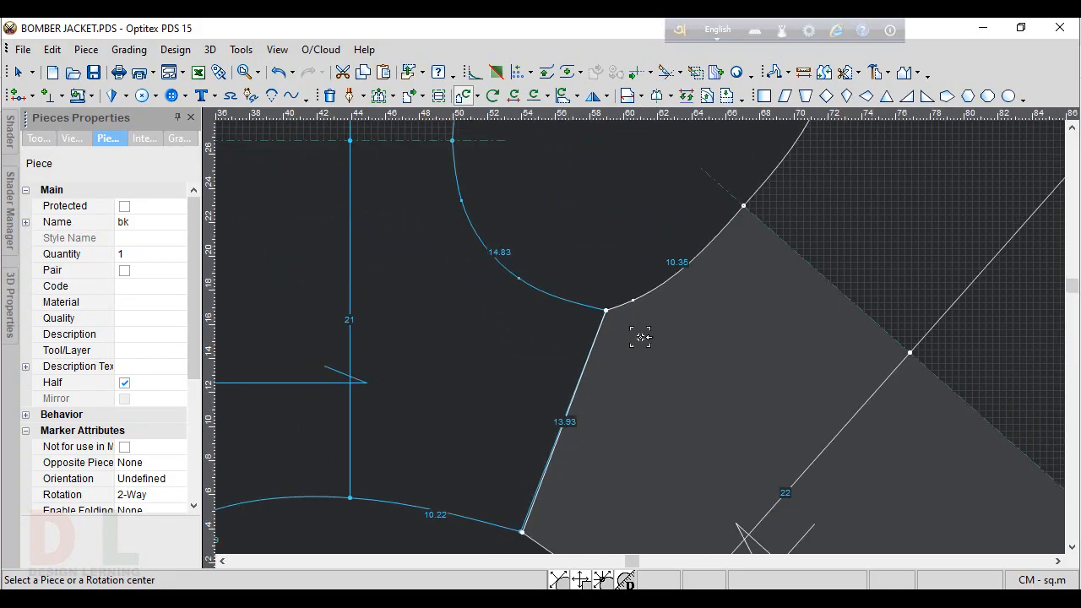
- Move the bk neckline curve point nearest the shoulder slightly down and toward the shoulder corner to smooth the joined neckline
{"action": "right_click", "coordinate": [579, 228]}
{"action": "left_click", "coordinate": [610, 240]}
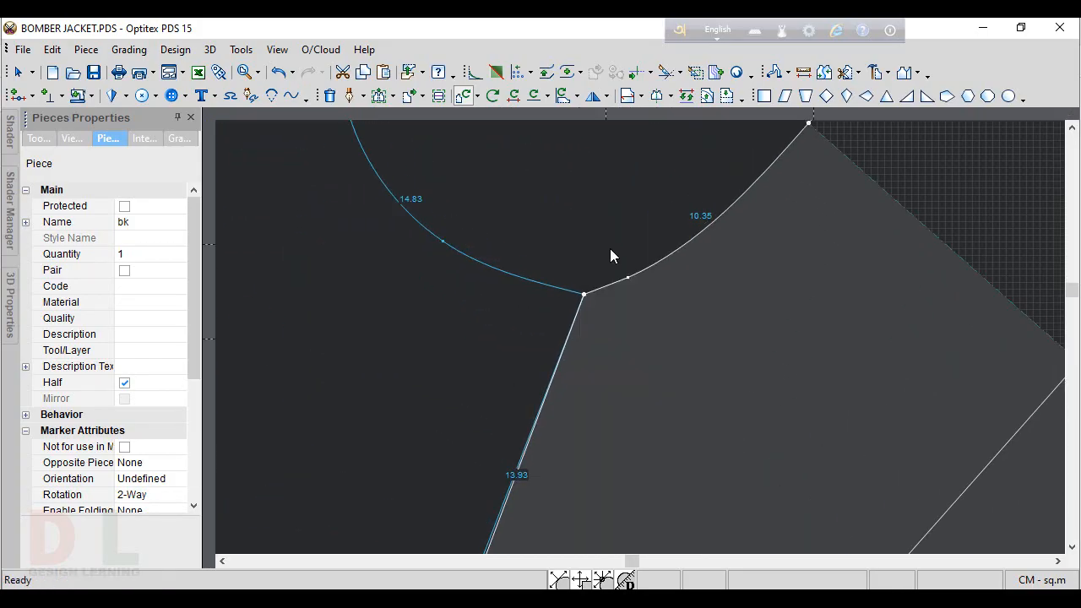
{"action": "scroll", "coordinate": [640, 337], "scroll_direction": "up", "scroll_amount": 2}
{"action": "key", "text": "m"}
{"action": "scroll", "coordinate": [640, 332], "scroll_direction": "down", "scroll_amount": 2}
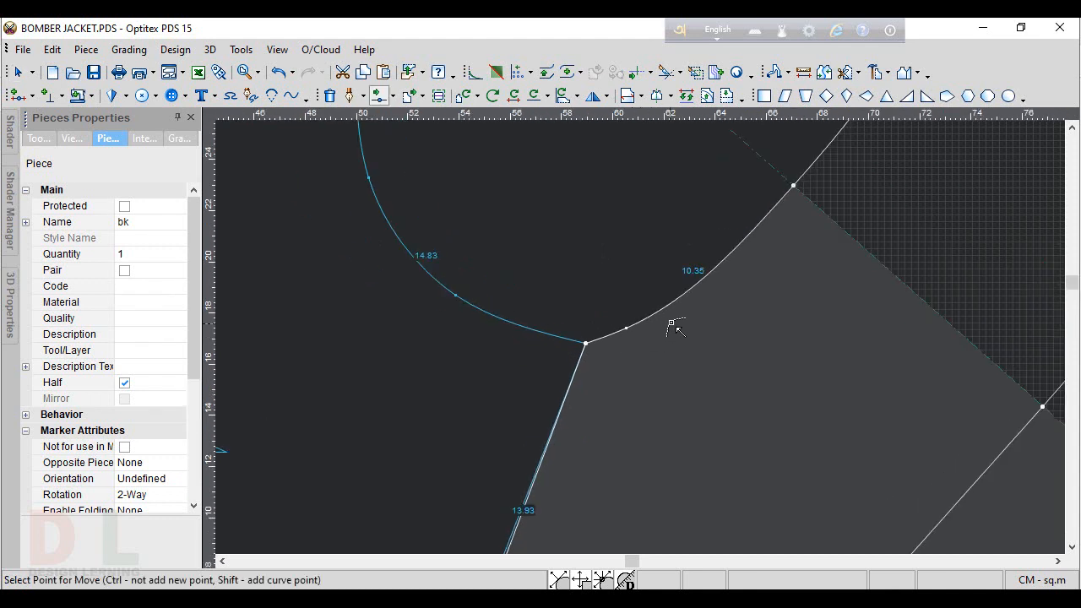
{"action": "left_click", "coordinate": [626, 329]}
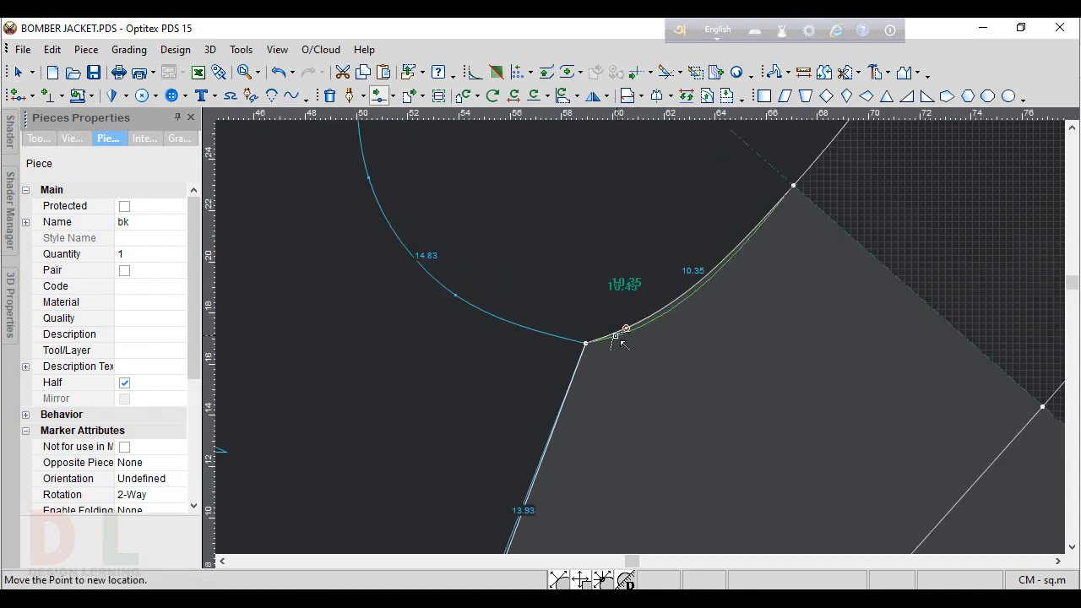
{"action": "left_click", "coordinate": [616, 338]}
{"action": "key", "text": "Return"}
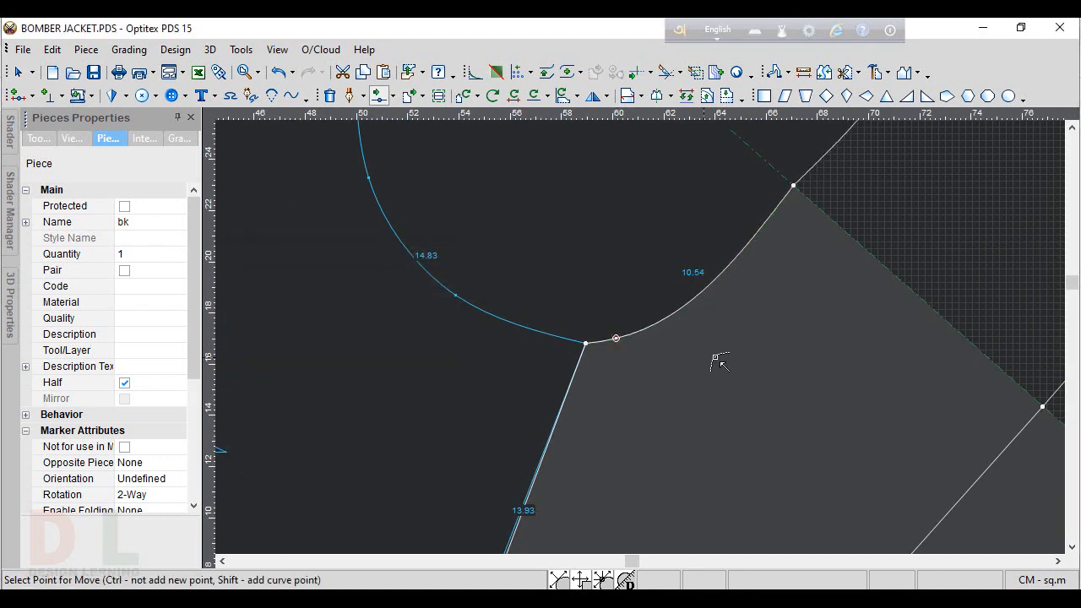
- Add a curve point midway along the bk neckline and move it by -0.16 cm in X and 0.19 cm in Y
{"action": "scroll", "coordinate": [640, 337], "scroll_direction": "down", "scroll_amount": 2}
{"action": "scroll", "coordinate": [644, 341], "scroll_direction": "up", "scroll_amount": 1}
{"action": "left_click", "coordinate": [586, 315]}
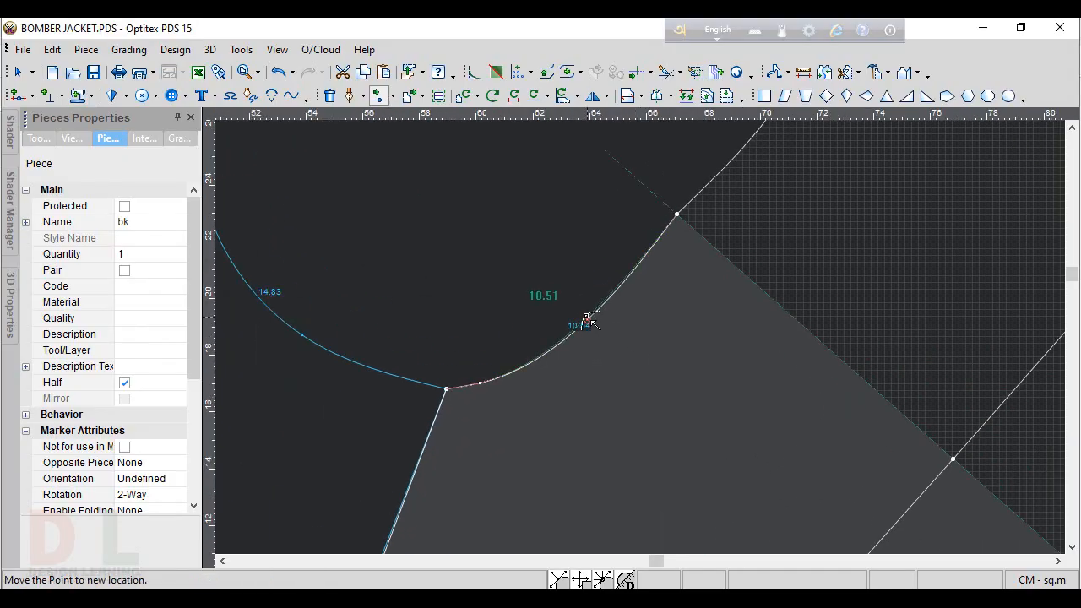
{"action": "left_click", "coordinate": [586, 318]}
{"action": "key", "text": "Return"}
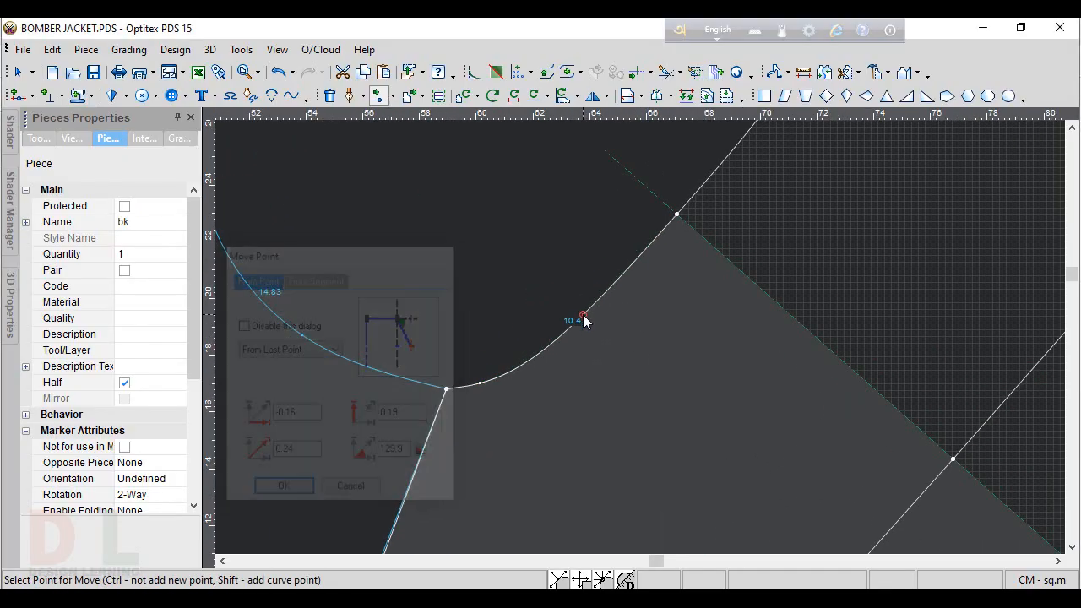
- Move the fr neckline curve point nearest the shoulder by 0.04 cm in X and -0.41 cm in Y
{"action": "scroll", "coordinate": [639, 338], "scroll_direction": "down", "scroll_amount": 2}
{"action": "scroll", "coordinate": [643, 342], "scroll_direction": "up", "scroll_amount": 1}
{"action": "scroll", "coordinate": [644, 341], "scroll_direction": "up", "scroll_amount": 1}
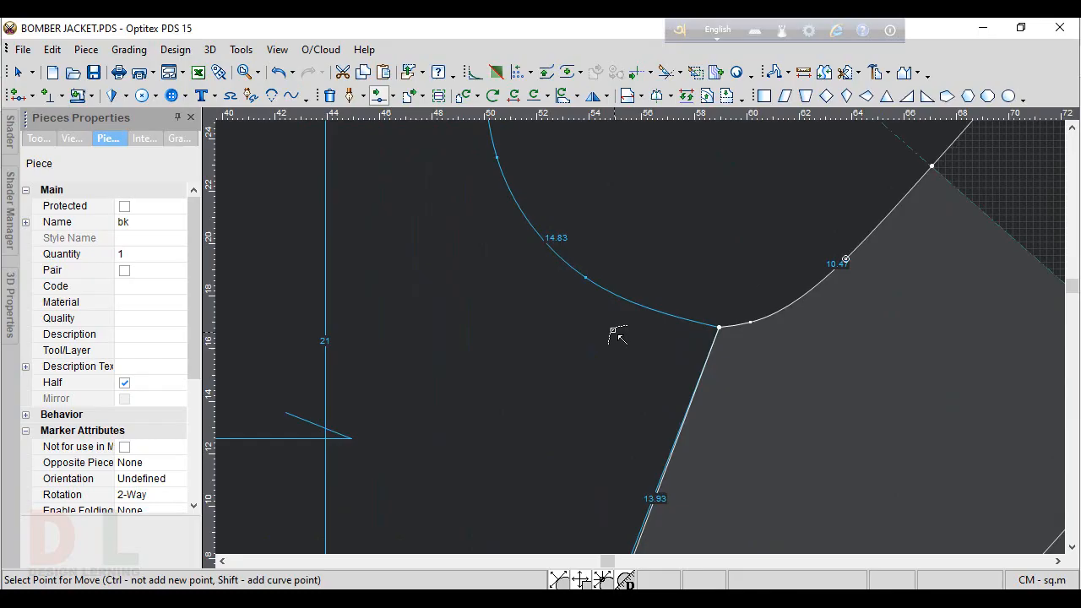
{"action": "left_click", "coordinate": [584, 279]}
{"action": "left_click", "coordinate": [586, 289]}
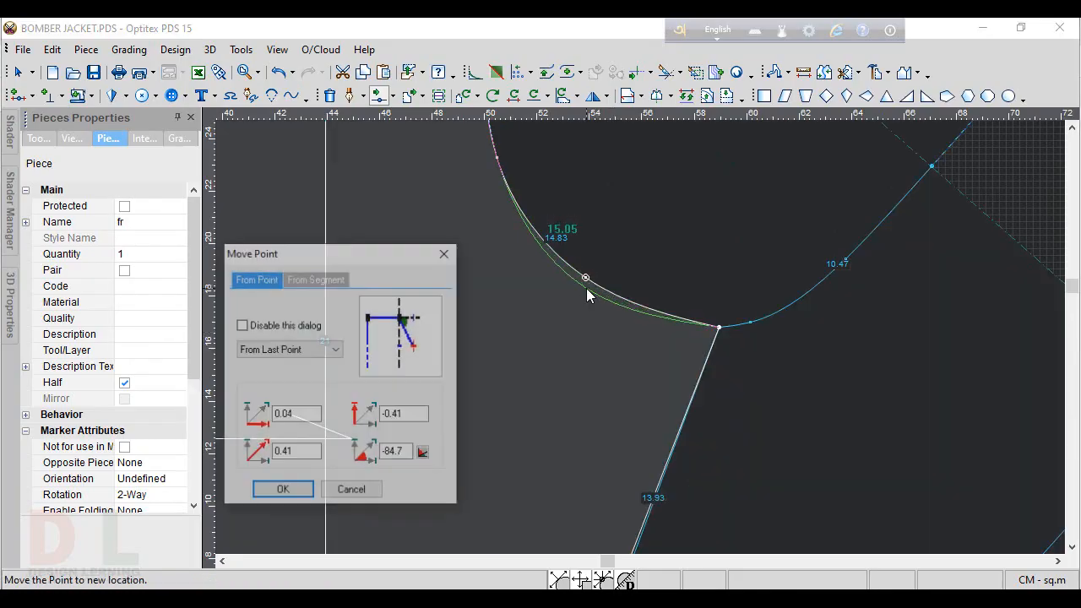
{"action": "key", "text": "Return"}
- Move the fr neckline curve point nearest the half line slightly down to even out the curve
{"action": "scroll", "coordinate": [644, 342], "scroll_direction": "down", "scroll_amount": 3}
{"action": "scroll", "coordinate": [599, 313], "scroll_direction": "up", "scroll_amount": 1}
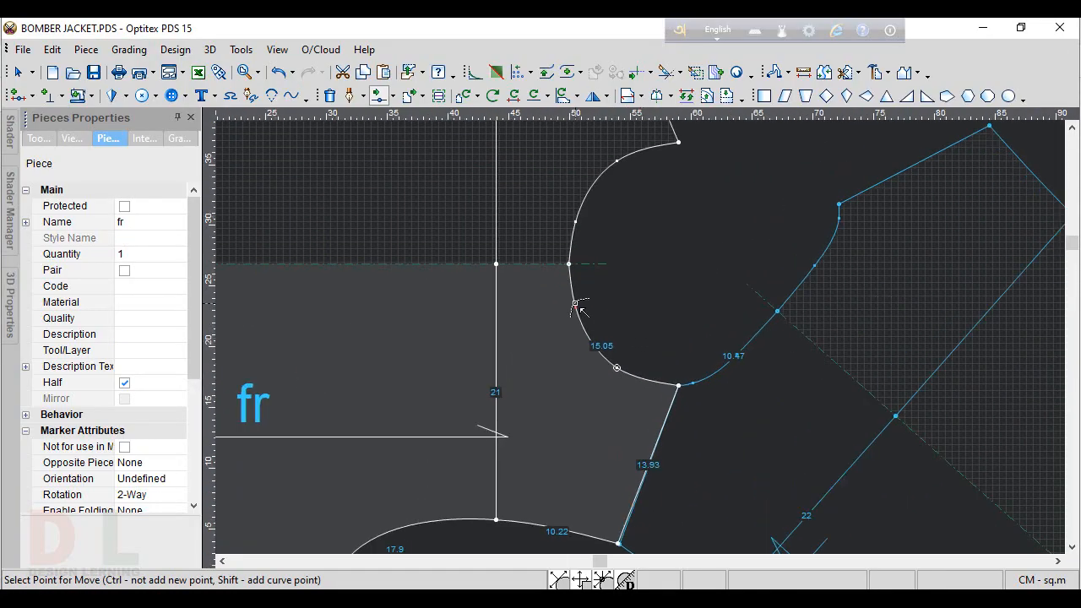
{"action": "left_click", "coordinate": [574, 303]}
{"action": "left_click", "coordinate": [574, 306]}
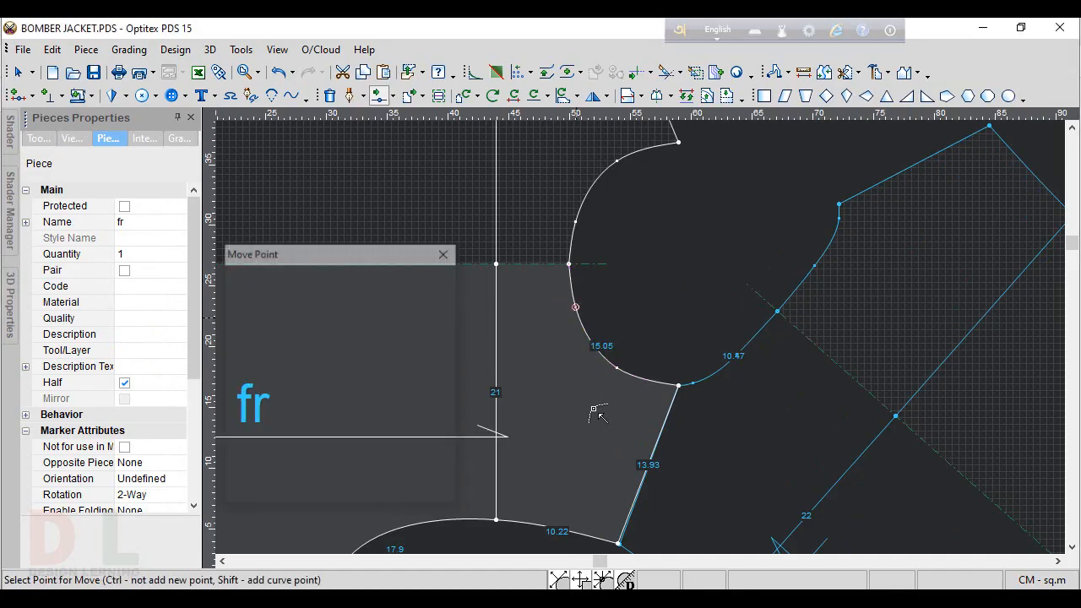
{"action": "key", "text": "Return"}
{"action": "scroll", "coordinate": [644, 342], "scroll_direction": "down", "scroll_amount": 2}
{"action": "scroll", "coordinate": [667, 331], "scroll_direction": "down", "scroll_amount": 2}
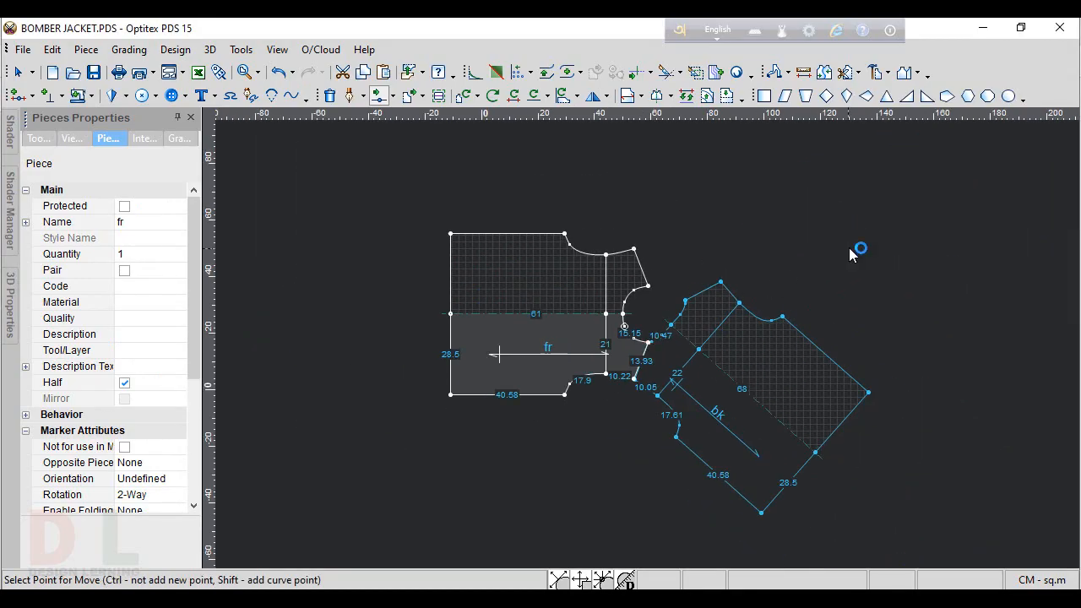
- Separate bk from fr, rotate it to make its grain line horizontal, and place it level beside fr
{"action": "left_click_drag", "start_coordinate": [721, 413], "coordinate": [754, 391]}
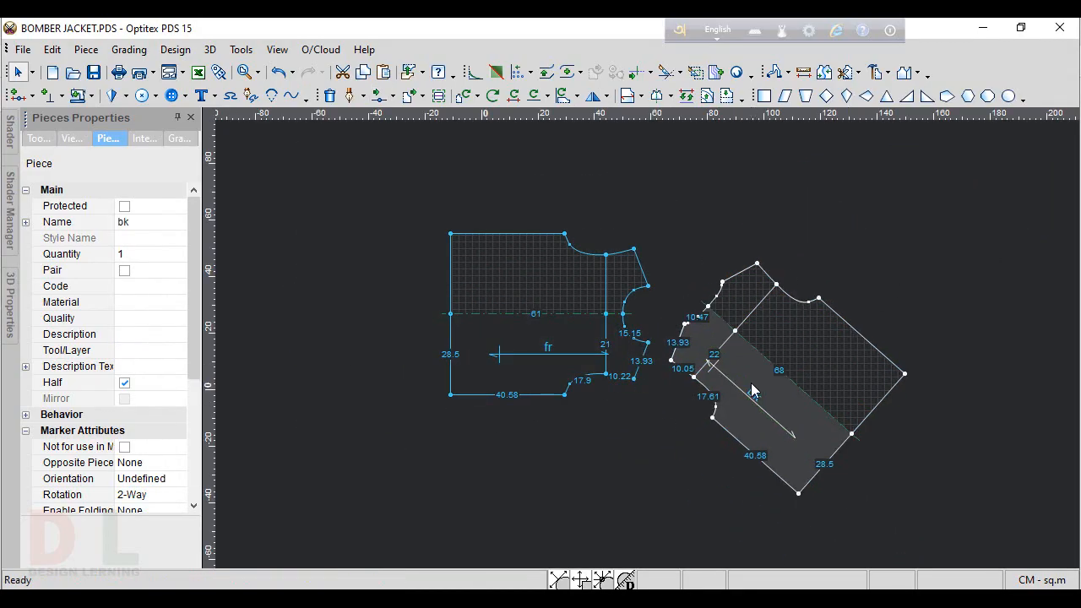
{"action": "left_click", "coordinate": [641, 98]}
{"action": "left_click", "coordinate": [662, 152]}
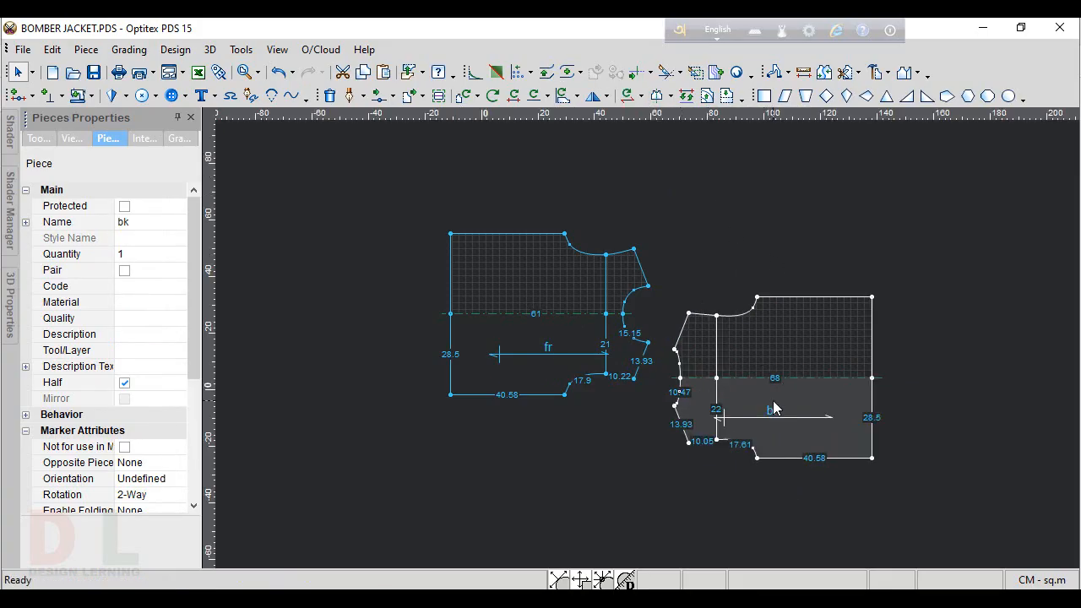
{"action": "left_click_drag", "start_coordinate": [774, 408], "coordinate": [769, 344]}
- Move the outer shoulder points of fr and bk together downward in Y, extending both shoulder lines to 14.16 cm
{"action": "scroll", "coordinate": [632, 339], "scroll_direction": "up", "scroll_amount": 5}
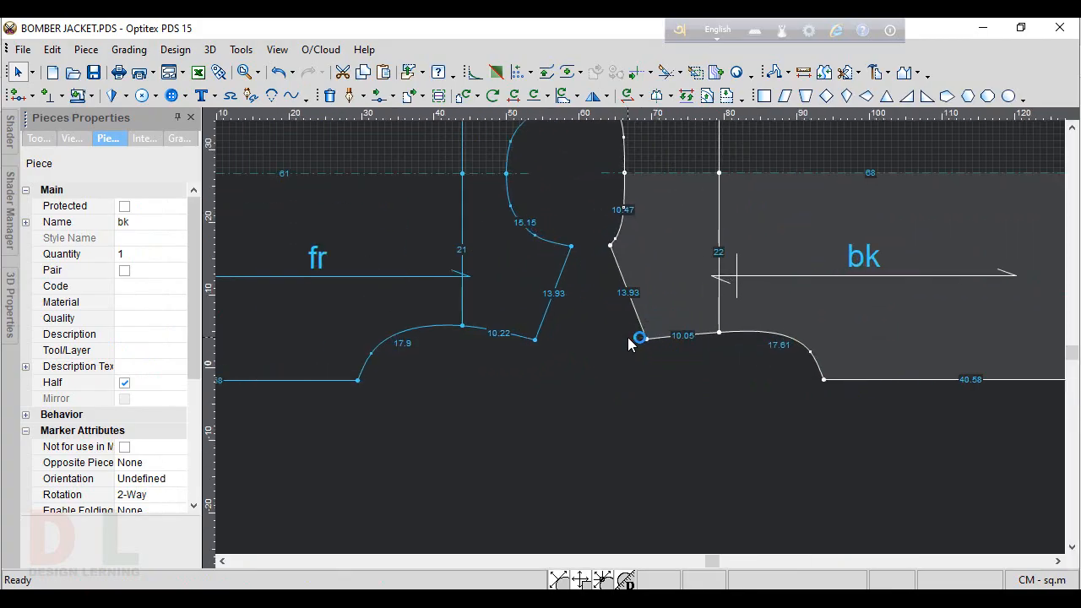
{"action": "key", "text": "m"}
{"action": "left_click_drag", "start_coordinate": [526, 317], "coordinate": [660, 397]}
{"action": "left_click", "coordinate": [648, 339]}
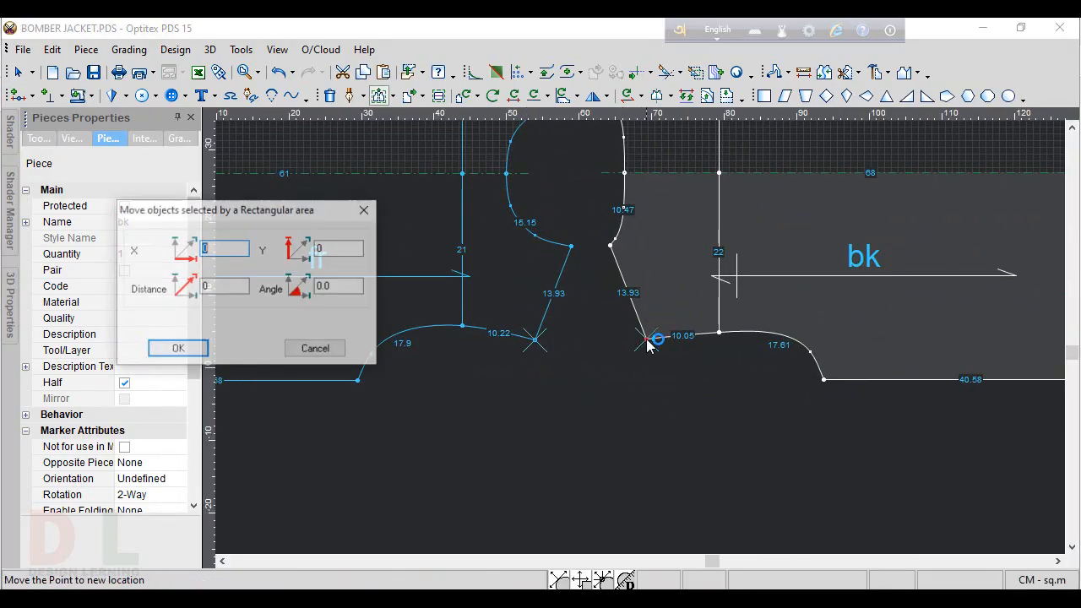
{"action": "key", "text": "Tab"}
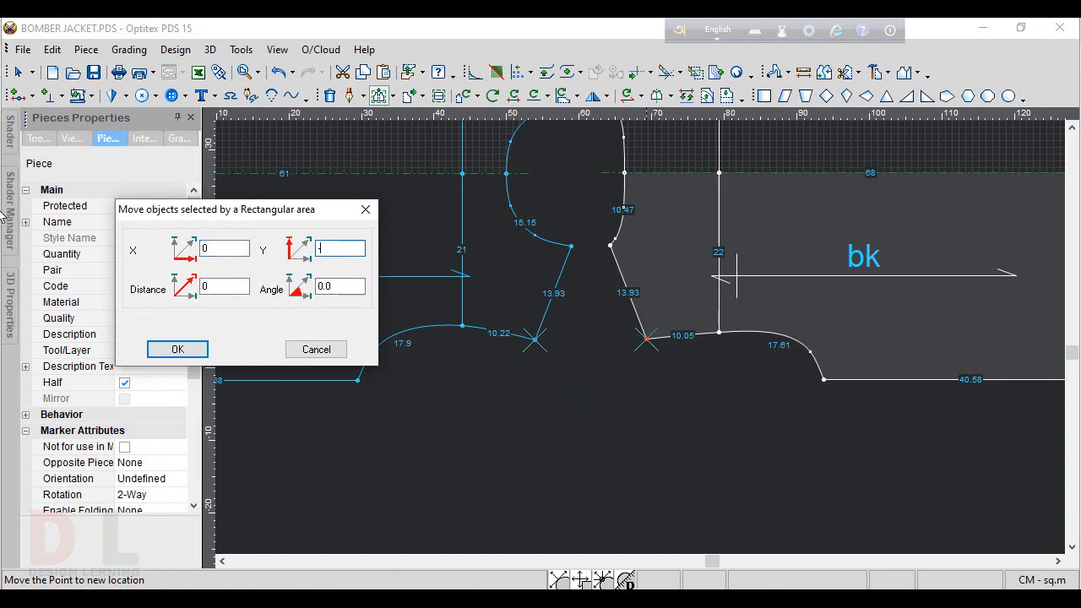
{"action": "type", "text": "-.2"}
{"action": "key", "text": "Return"}
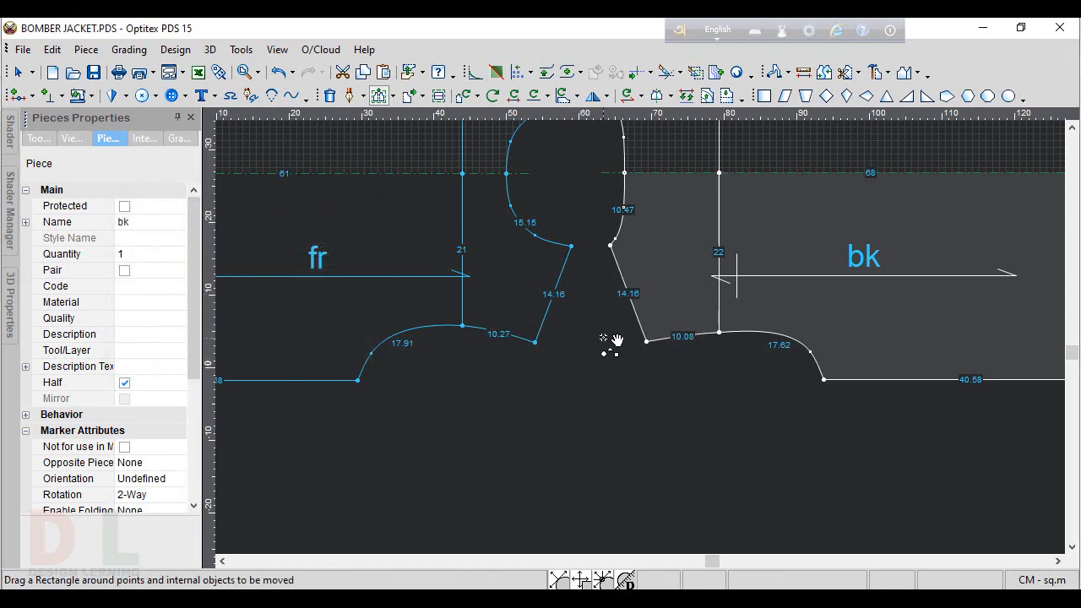
- Move the outer shoulder point of bk by -0.5 cm in X
{"action": "left_click_drag", "start_coordinate": [600, 328], "coordinate": [677, 377]}
{"action": "left_click", "coordinate": [647, 341]}
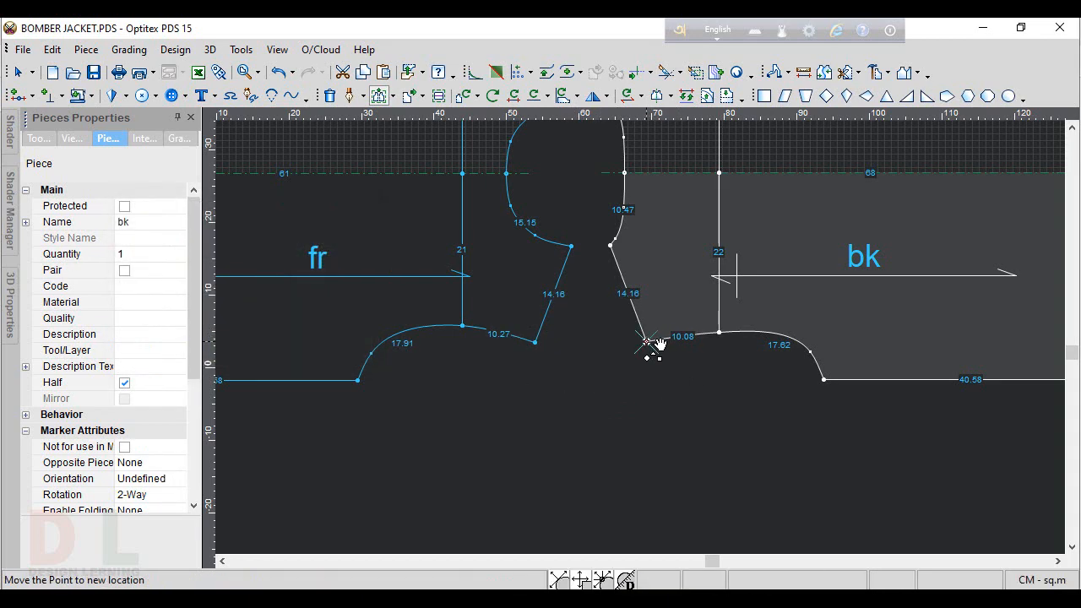
{"action": "type", "text": "-.5"}
{"action": "key", "text": "Return"}
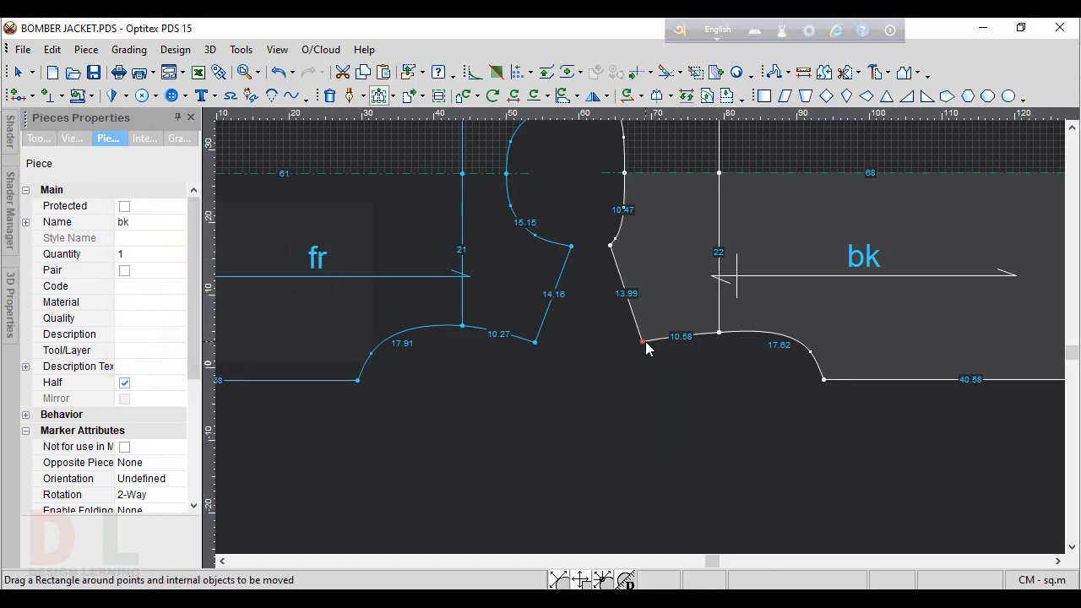
- Move the outer shoulder point of fr by 0.5 cm in X
{"action": "left_click_drag", "start_coordinate": [511, 305], "coordinate": [566, 387]}
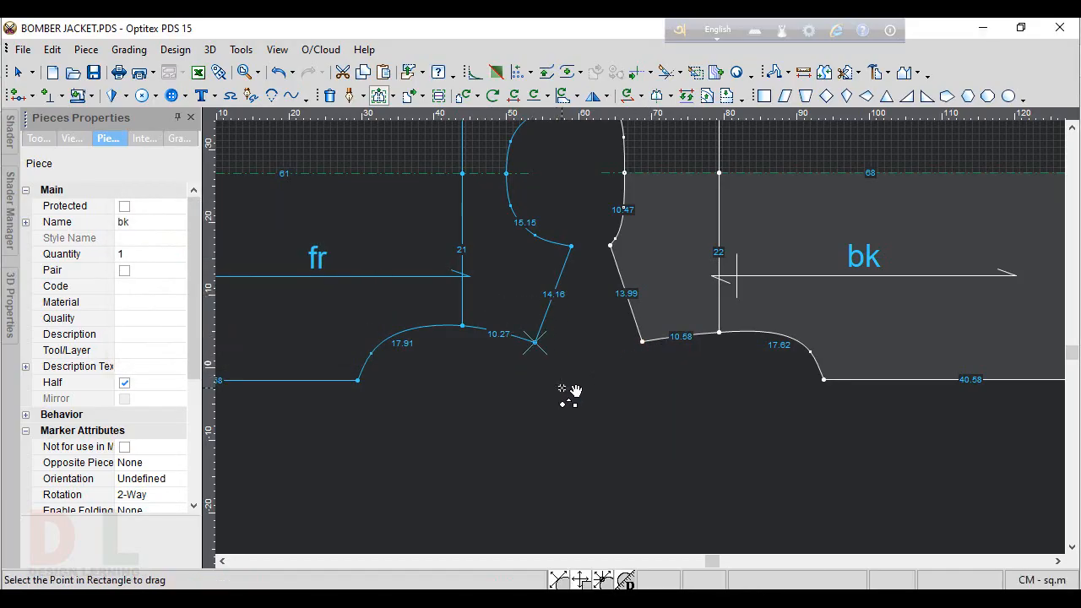
{"action": "left_click", "coordinate": [535, 342]}
{"action": "left_click", "coordinate": [535, 344]}
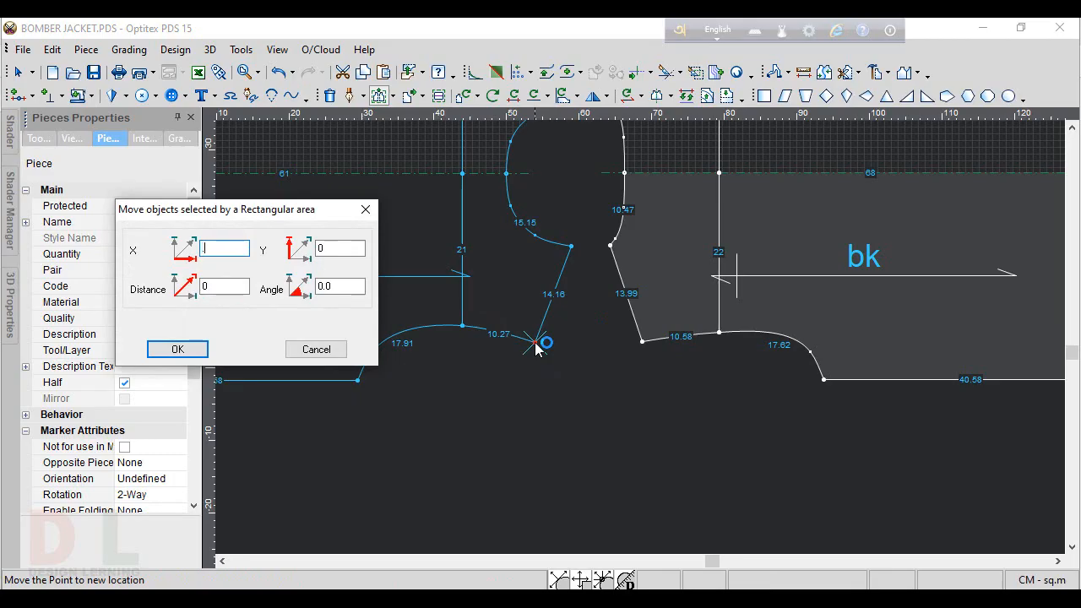
{"action": "type", "text": ".5"}
{"action": "key", "text": "Return"}
{"action": "right_click", "coordinate": [591, 307]}
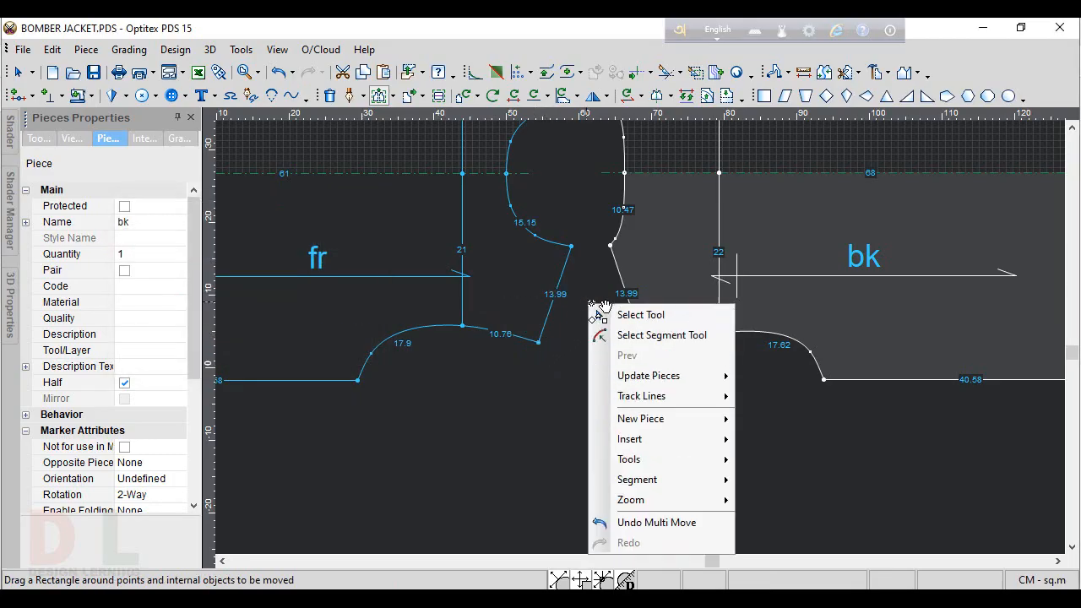
- Snap bk's neck-shoulder point onto fr's and rotate bk by -37.5 degrees about it to align both shoulder seams
{"action": "left_click", "coordinate": [614, 319]}
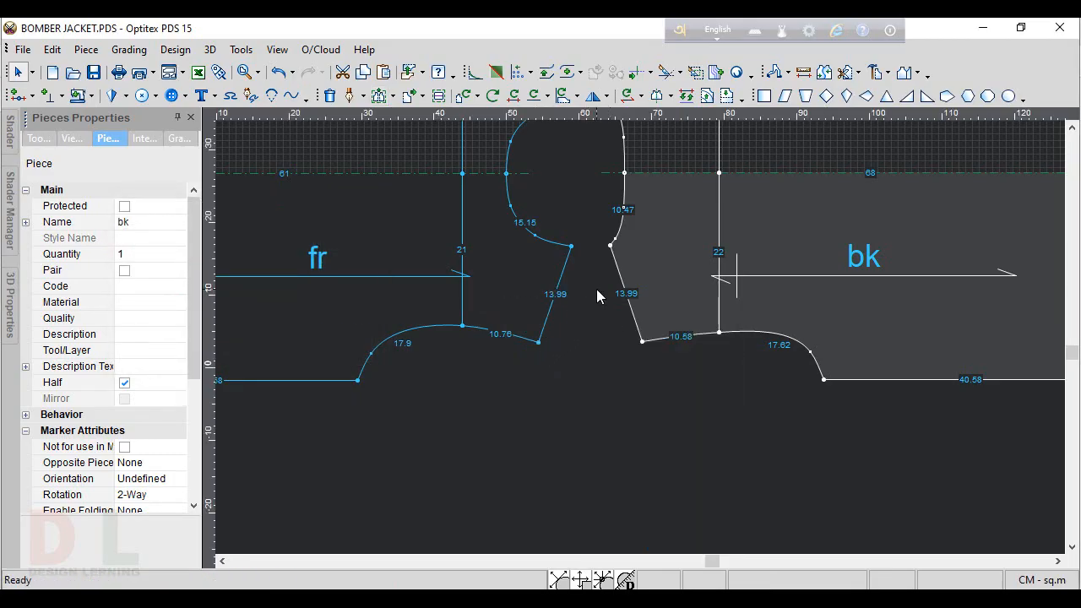
{"action": "left_click", "coordinate": [463, 95]}
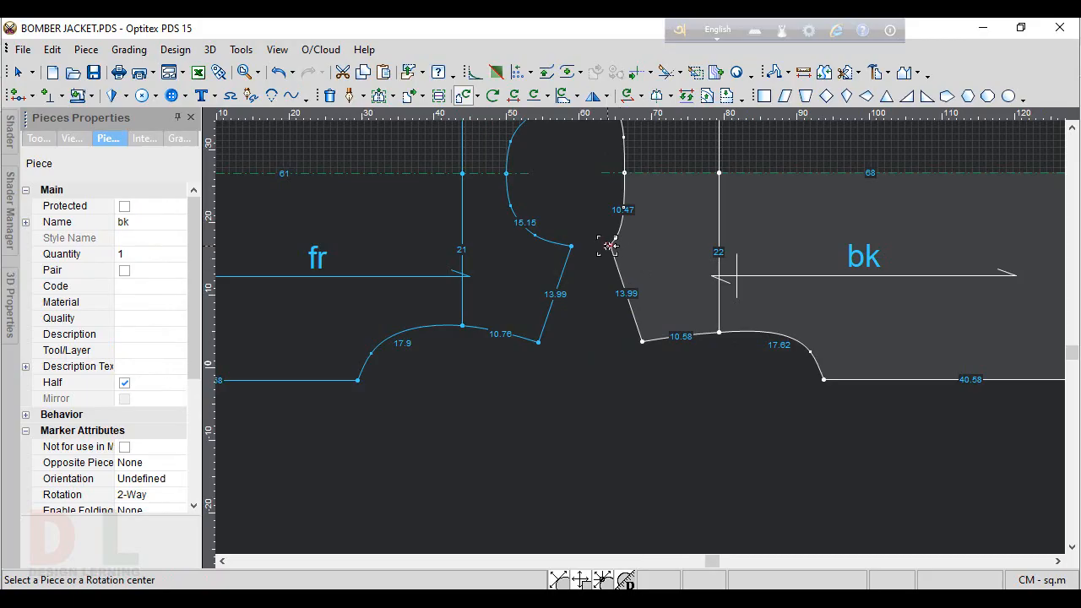
{"action": "left_click_drag", "start_coordinate": [608, 245], "coordinate": [570, 247]}
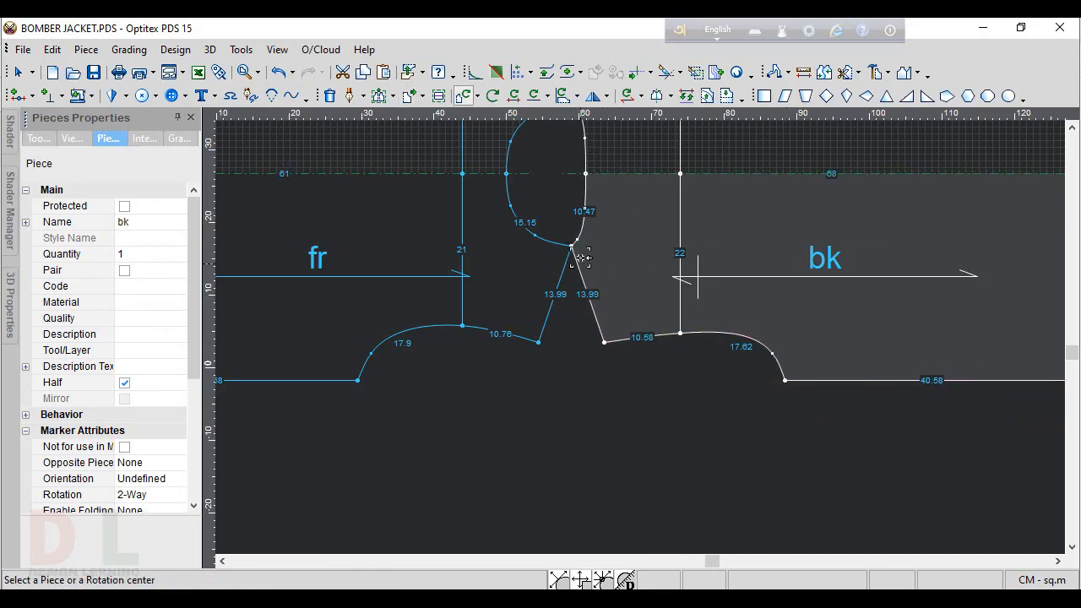
{"action": "left_click", "coordinate": [574, 246]}
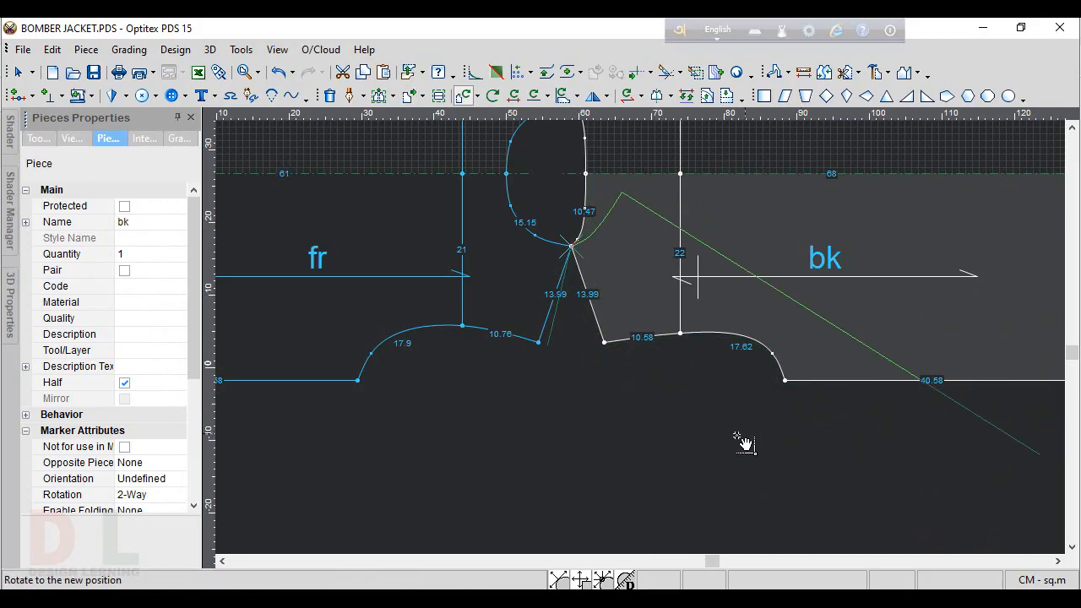
{"action": "left_click", "coordinate": [571, 454]}
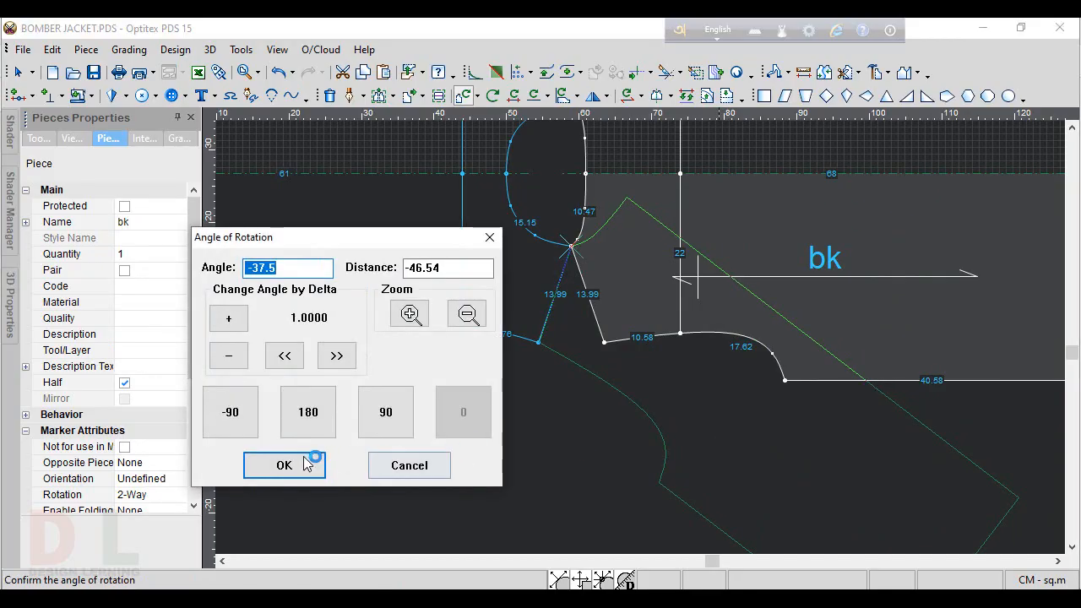
{"action": "left_click", "coordinate": [284, 465]}
- Inspect the armhole curve across the aligned front and back shoulder seam, and undo the rotation of bk
{"action": "scroll", "coordinate": [637, 374], "scroll_direction": "up", "scroll_amount": 5}
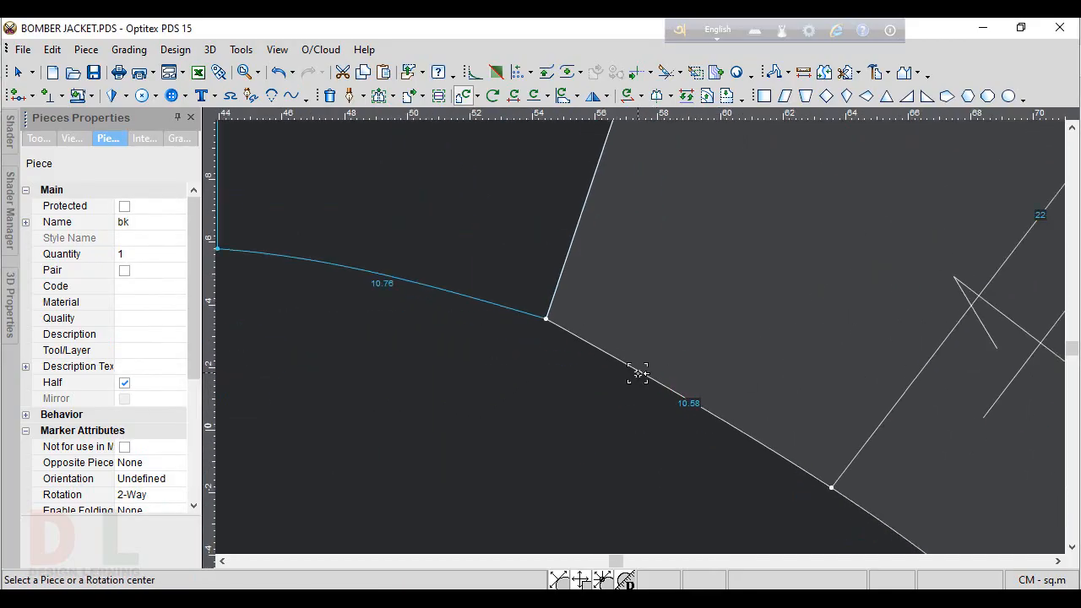
{"action": "scroll", "coordinate": [639, 340], "scroll_direction": "down", "scroll_amount": 5}
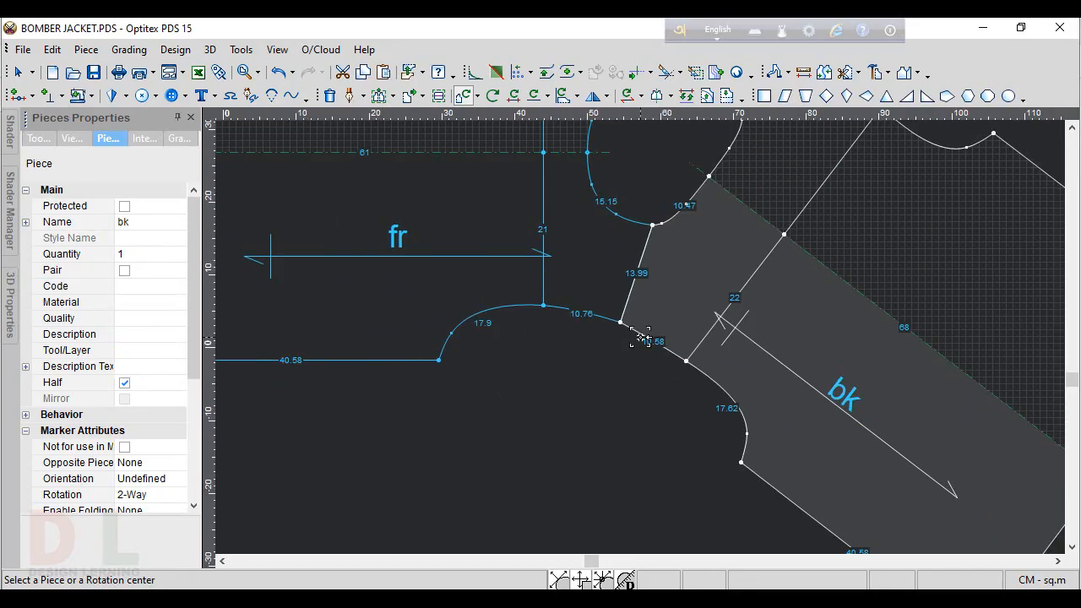
{"action": "scroll", "coordinate": [641, 338], "scroll_direction": "up", "scroll_amount": 2}
{"action": "scroll", "coordinate": [641, 338], "scroll_direction": "down", "scroll_amount": 2}
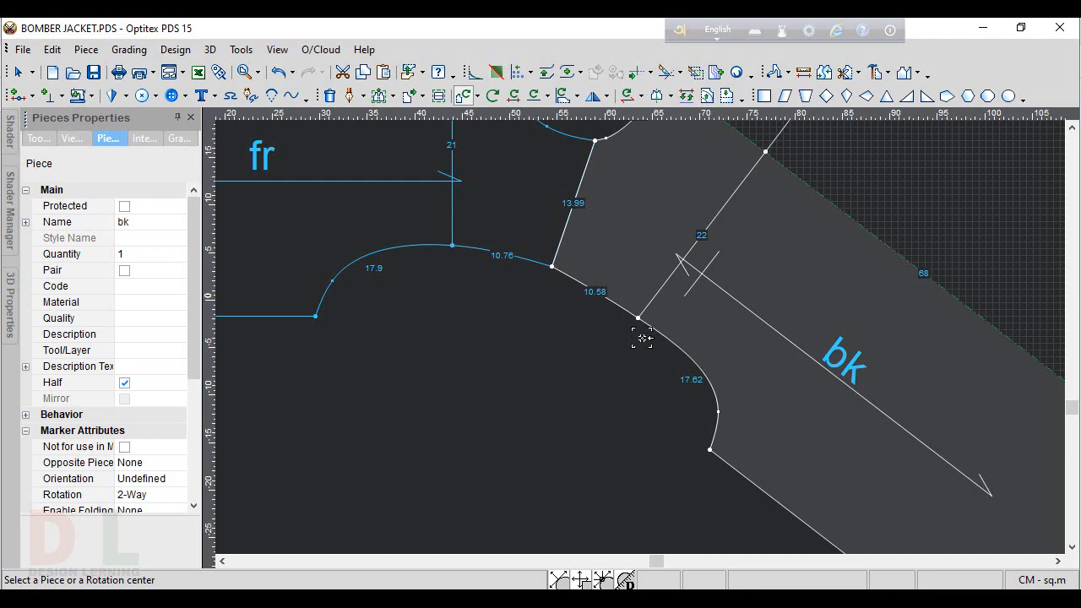
{"action": "key", "text": "ctrl+z"}
{"action": "scroll", "coordinate": [643, 339], "scroll_direction": "down", "scroll_amount": 3}
{"action": "scroll", "coordinate": [641, 338], "scroll_direction": "up", "scroll_amount": 2}
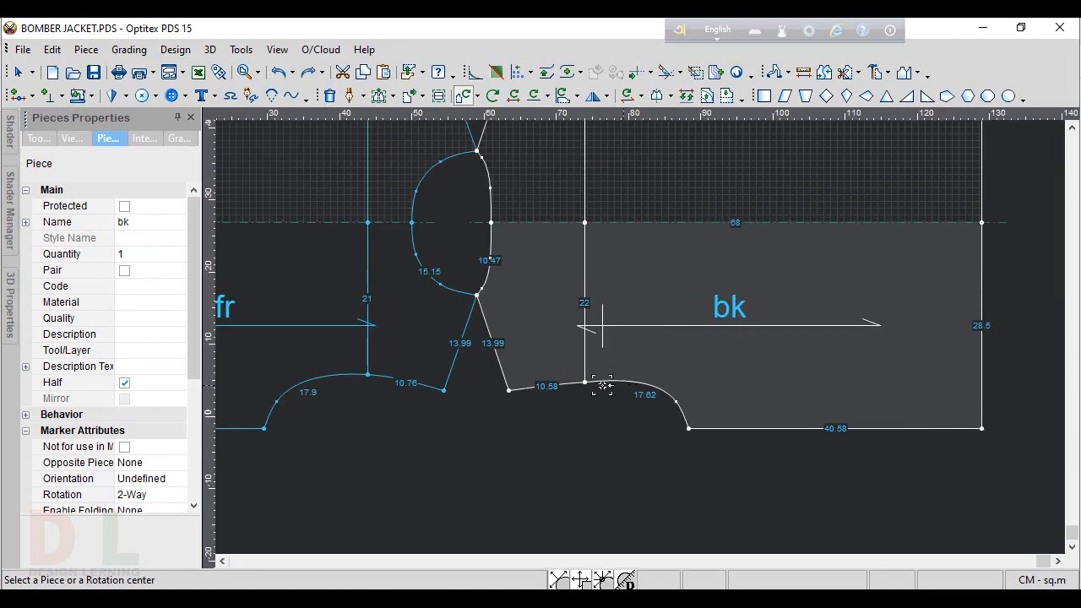
- Move bk's armhole point at the end of the across-back line upward in Y, shortening that line to 21.75 cm
{"action": "key", "text": "m"}
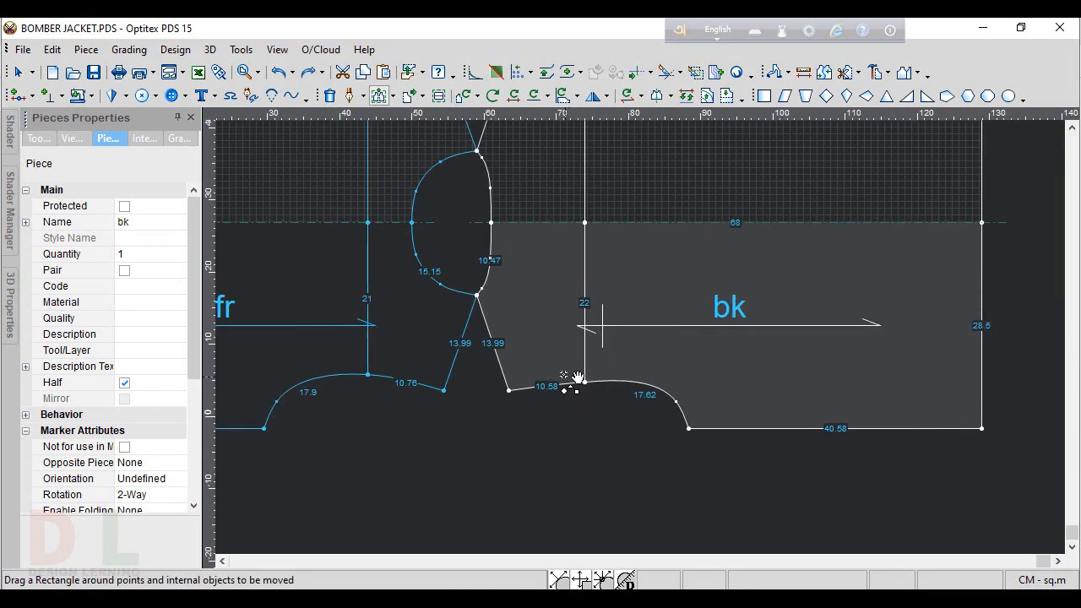
{"action": "left_click_drag", "start_coordinate": [558, 367], "coordinate": [623, 425]}
{"action": "left_click", "coordinate": [597, 384]}
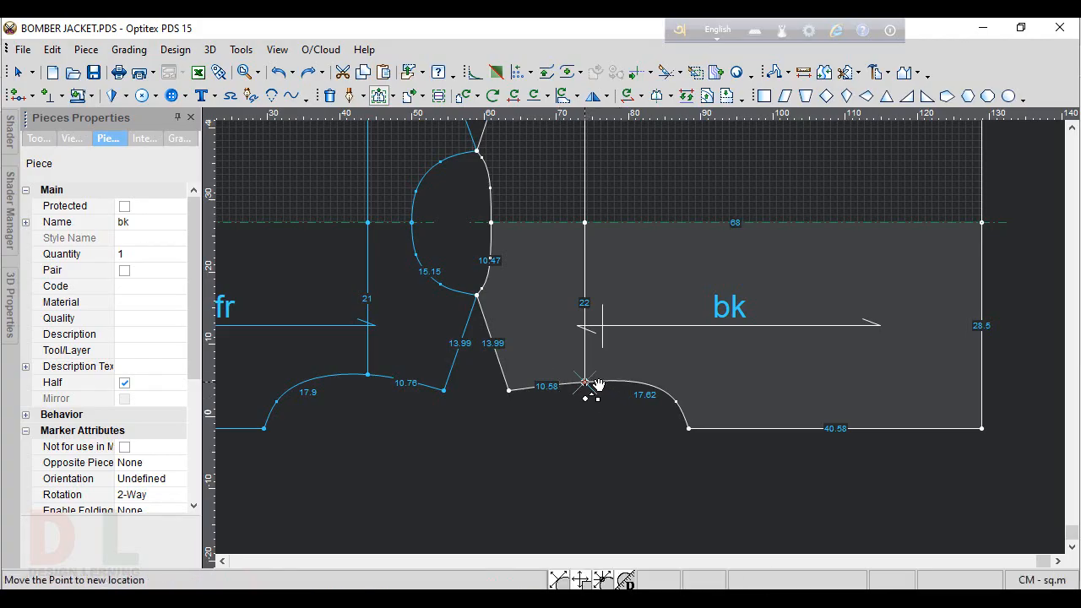
{"action": "left_click", "coordinate": [598, 385]}
{"action": "key", "text": "Tab"}
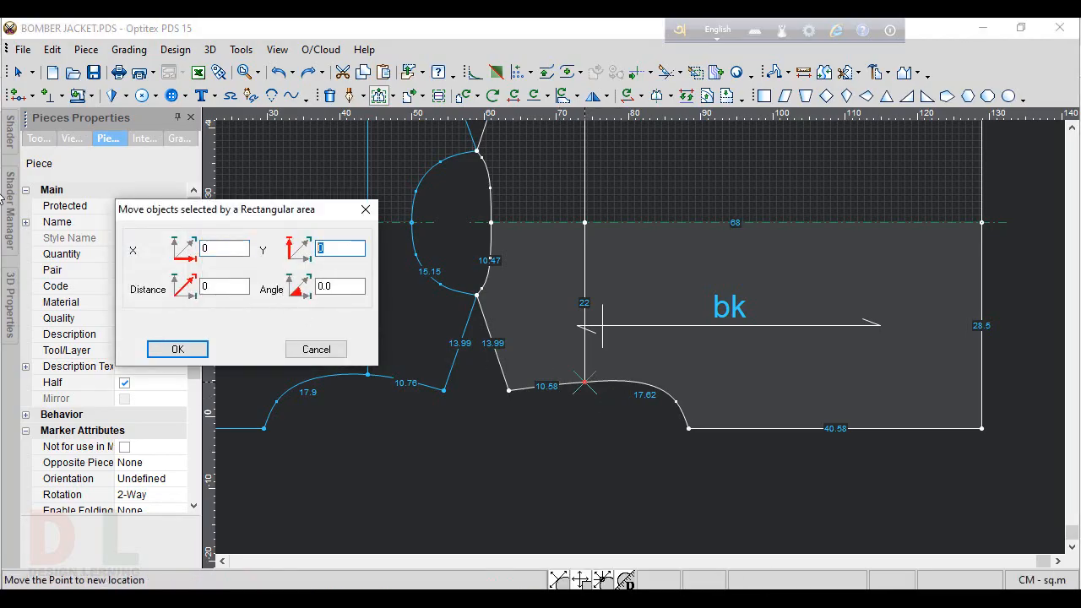
{"action": "key", "text": "Return"}
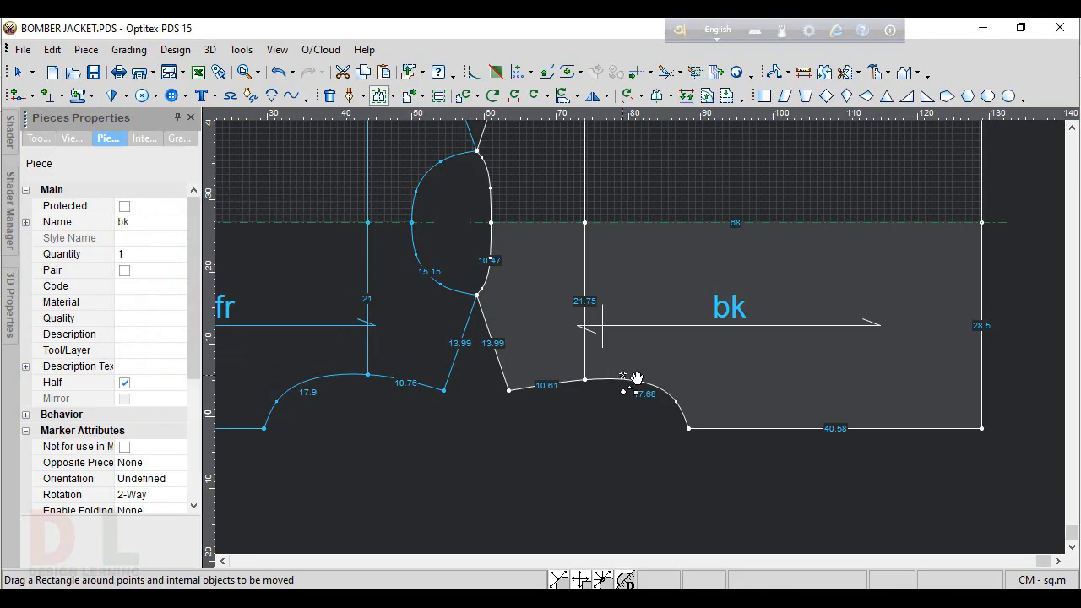
- Move fr's armhole point at the end of the across-front line upward in Y, shortening that line to 20.75 cm
{"action": "left_click_drag", "start_coordinate": [350, 357], "coordinate": [398, 427]}
{"action": "left_click", "coordinate": [374, 378]}
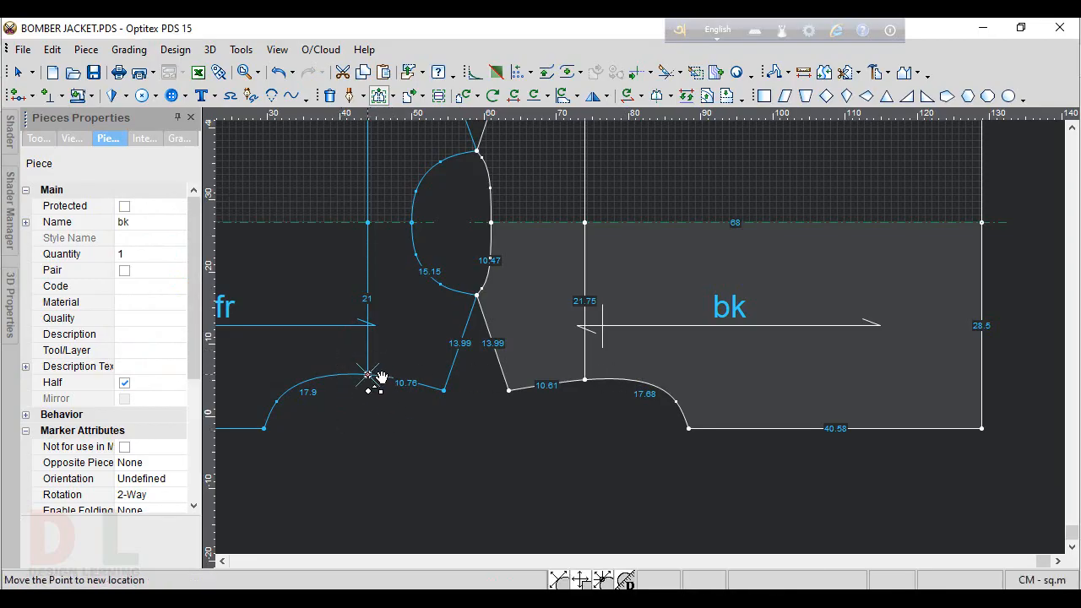
{"action": "left_click", "coordinate": [372, 376]}
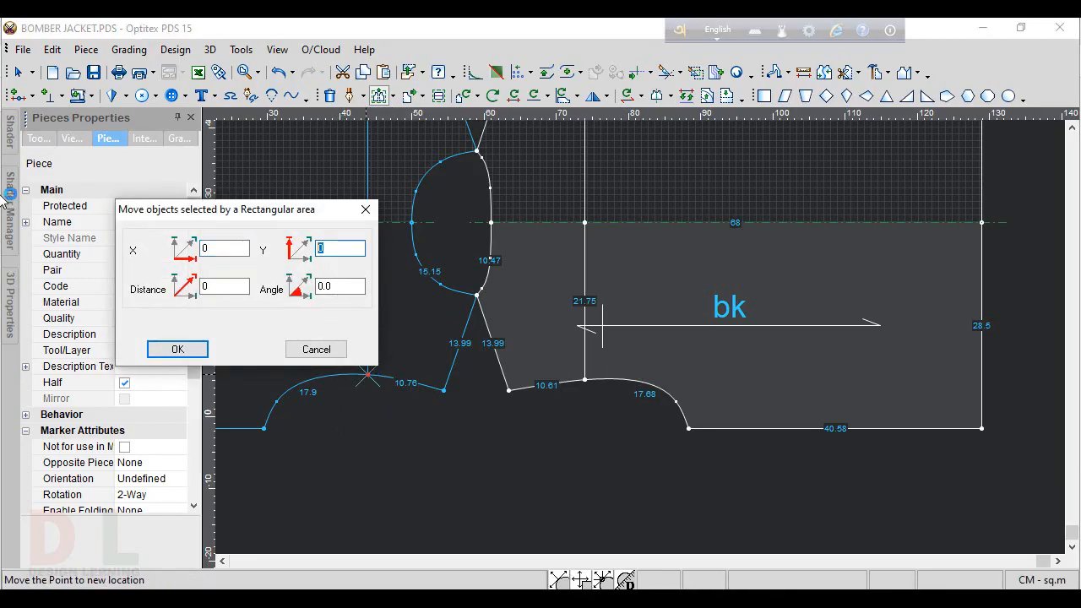
{"action": "key", "text": "Return"}
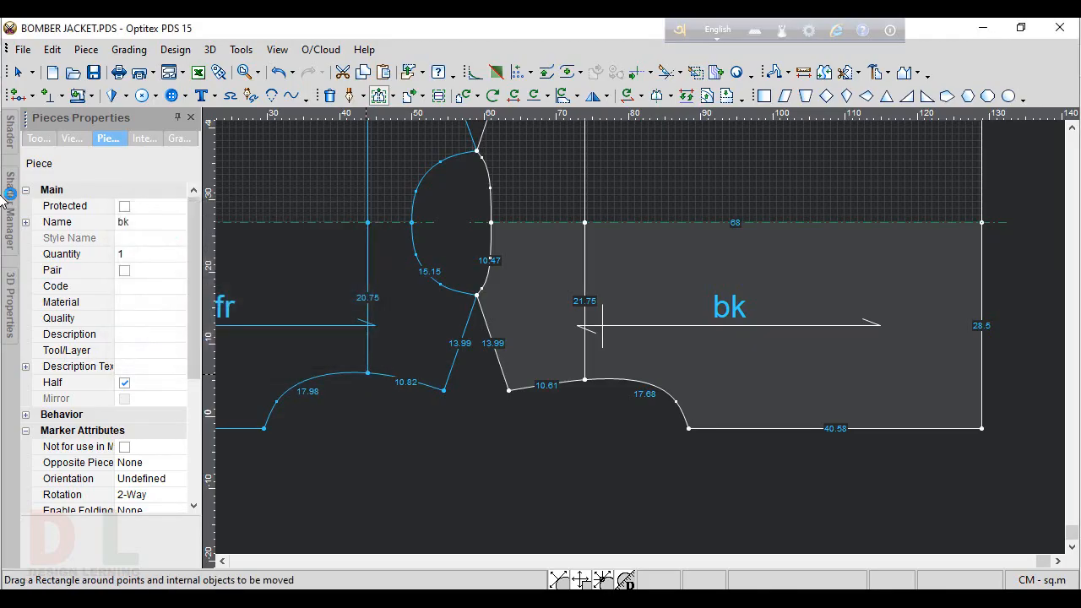
{"action": "right_click", "coordinate": [510, 398]}
{"action": "left_click", "coordinate": [541, 100]}
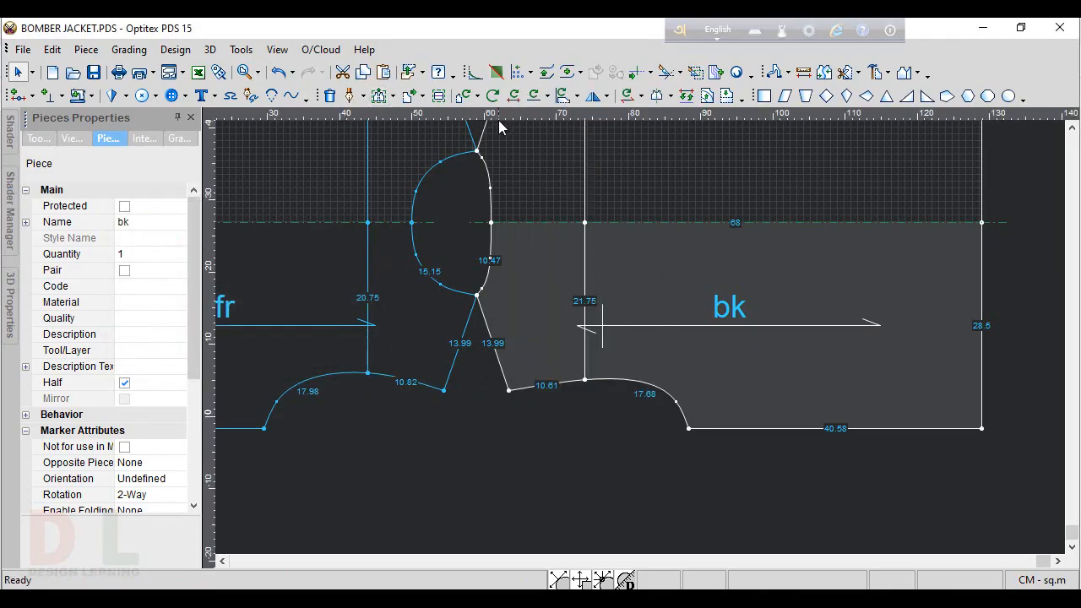
- Preview bk rotated about the shared neck point against fr's shoulder to check the armhole flow, and cancel the rotation
{"action": "left_click", "coordinate": [462, 95]}
{"action": "left_click", "coordinate": [478, 296]}
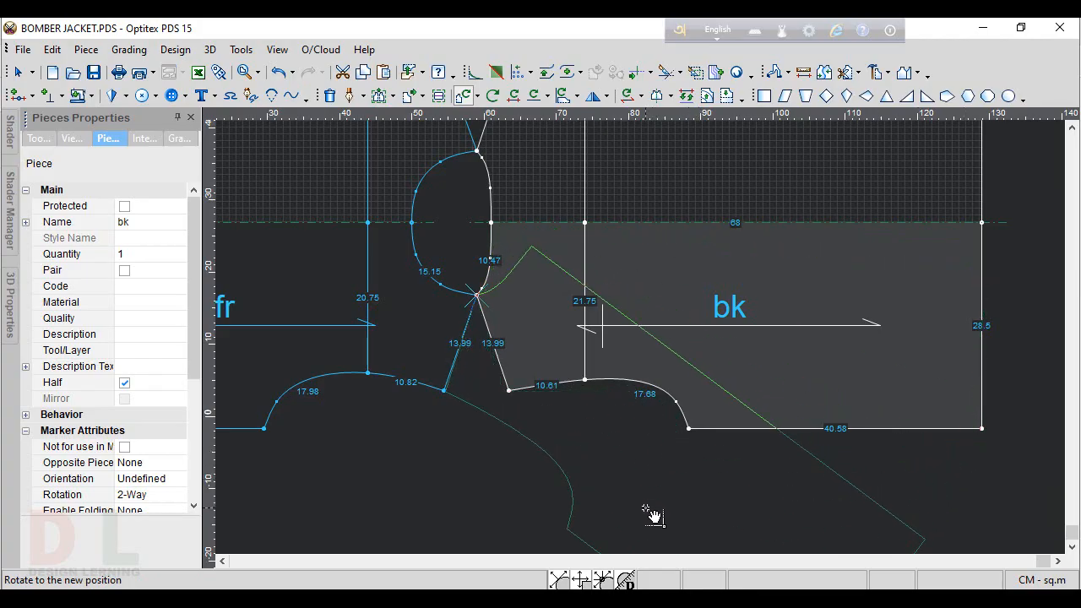
{"action": "right_click", "coordinate": [654, 517]}
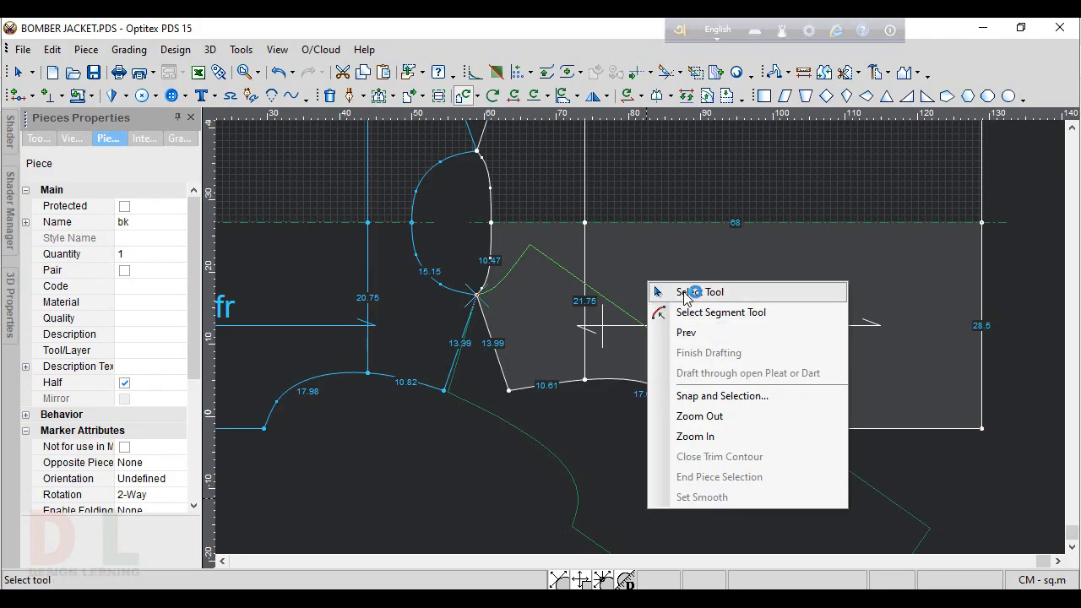
{"action": "left_click", "coordinate": [684, 292]}
- Move bk away from fr to leave a gap between their shoulder lines
{"action": "scroll", "coordinate": [720, 405], "scroll_direction": "down", "scroll_amount": 3}
{"action": "right_click", "coordinate": [872, 237]}
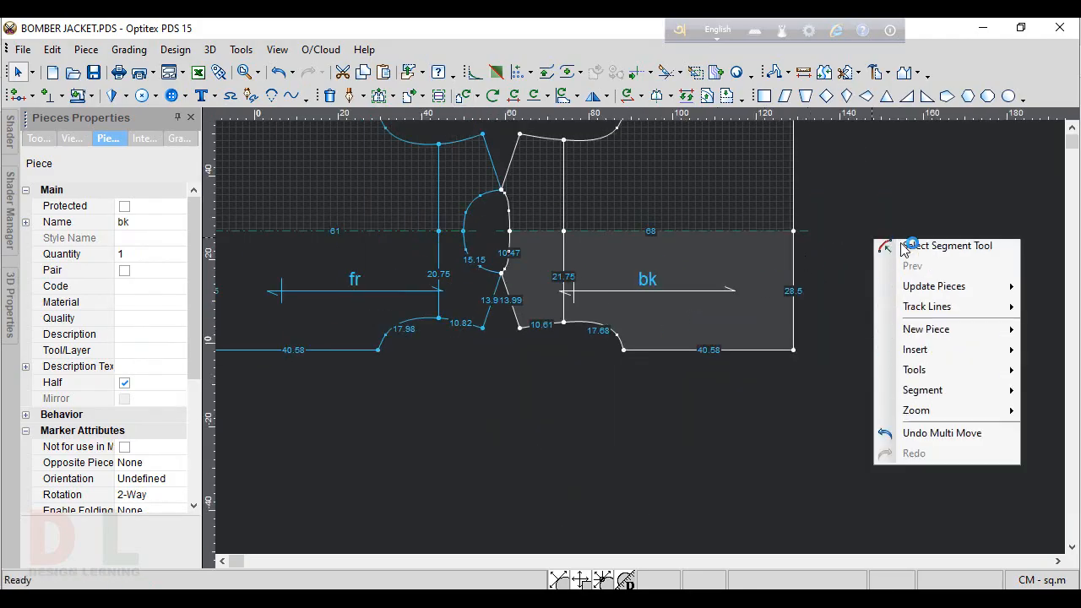
{"action": "left_click", "coordinate": [925, 262]}
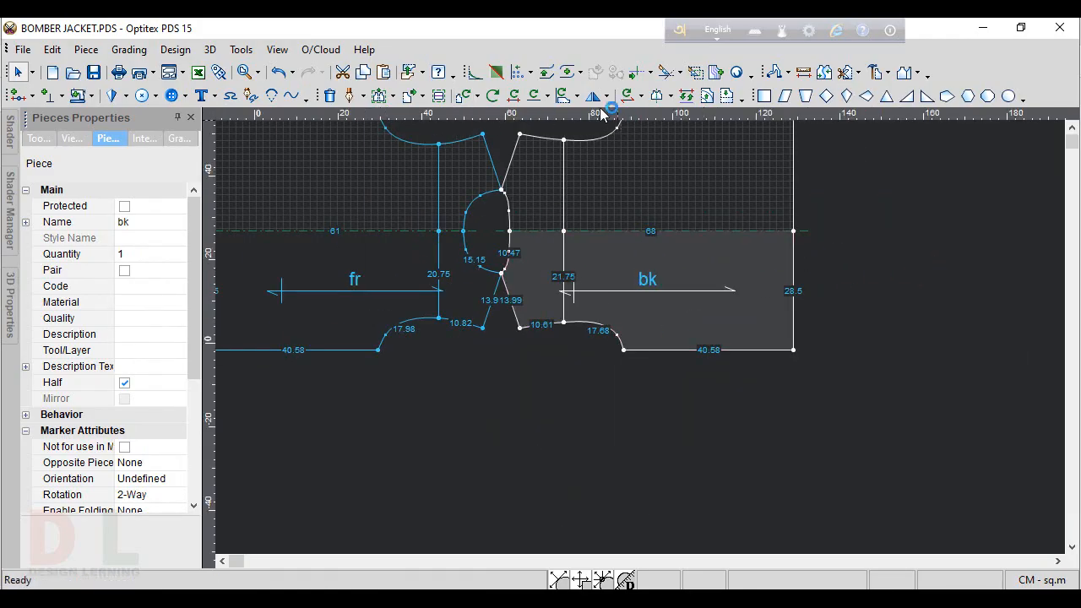
{"action": "left_click_drag", "start_coordinate": [665, 269], "coordinate": [683, 275]}
{"action": "scroll", "coordinate": [497, 296], "scroll_direction": "up", "scroll_amount": 4}
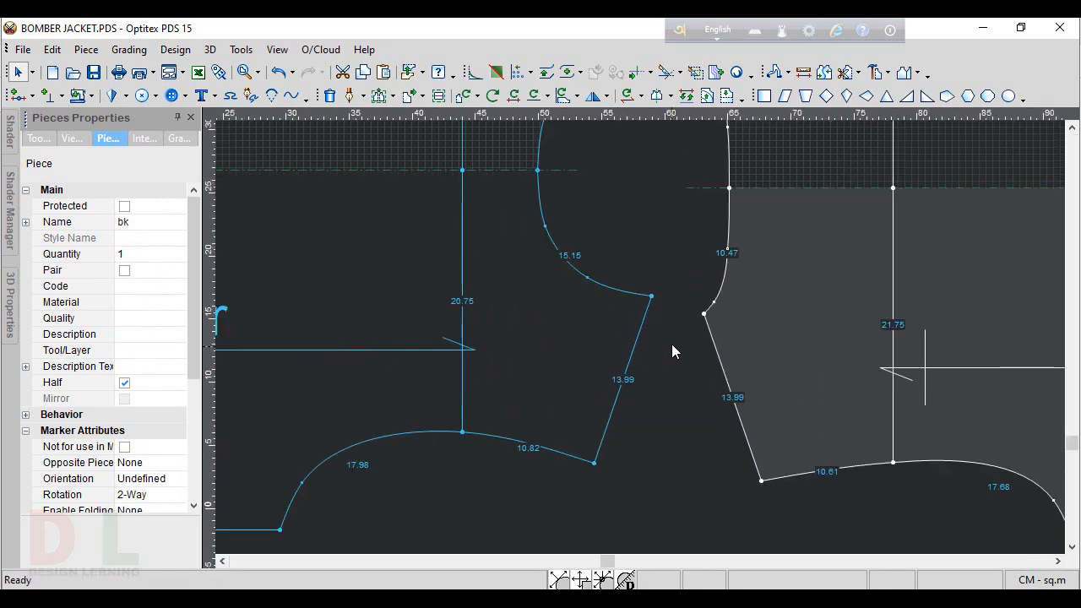
- Cut a strip off fr's shoulder from the neckline to the armhole, 2 cm from the shoulder line at both ends, with seam width 0
{"action": "left_click", "coordinate": [858, 73]}
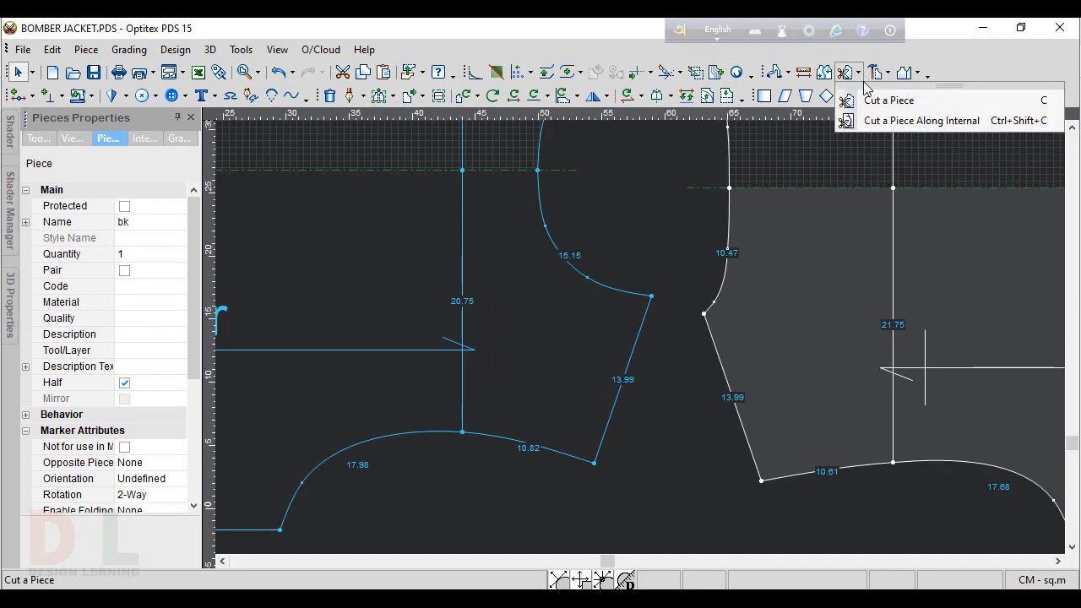
{"action": "left_click", "coordinate": [875, 122]}
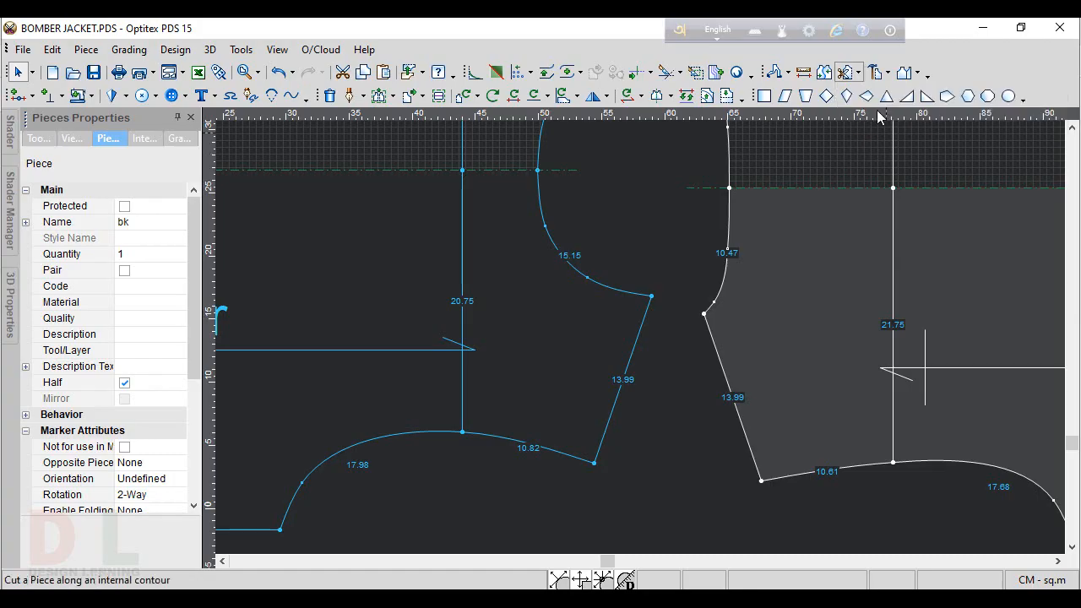
{"action": "left_click", "coordinate": [634, 293]}
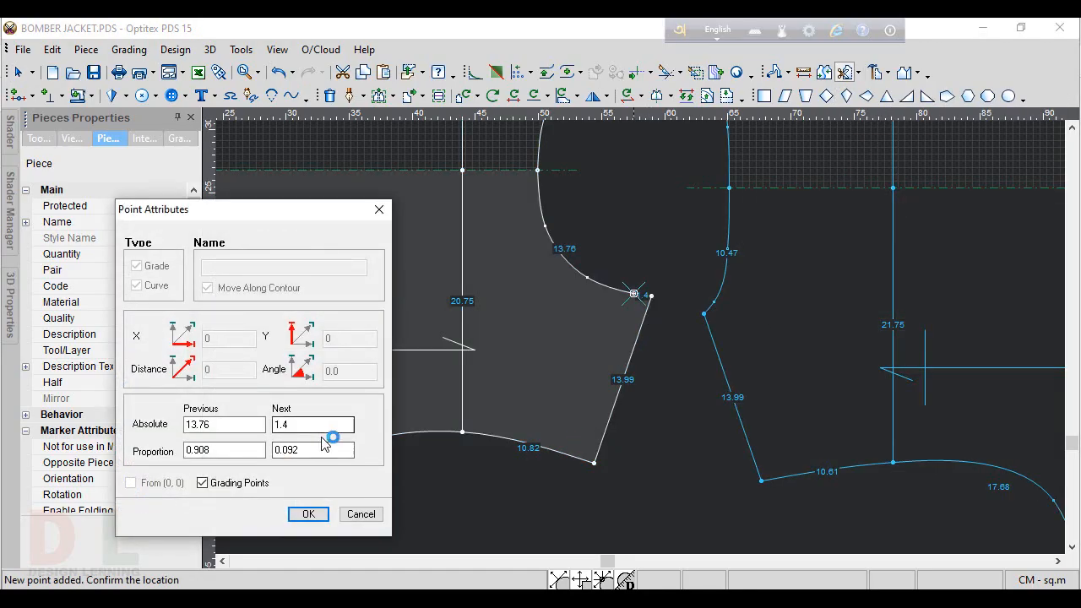
{"action": "left_click_drag", "start_coordinate": [292, 424], "coordinate": [43, 408]}
{"action": "type", "text": "2"}
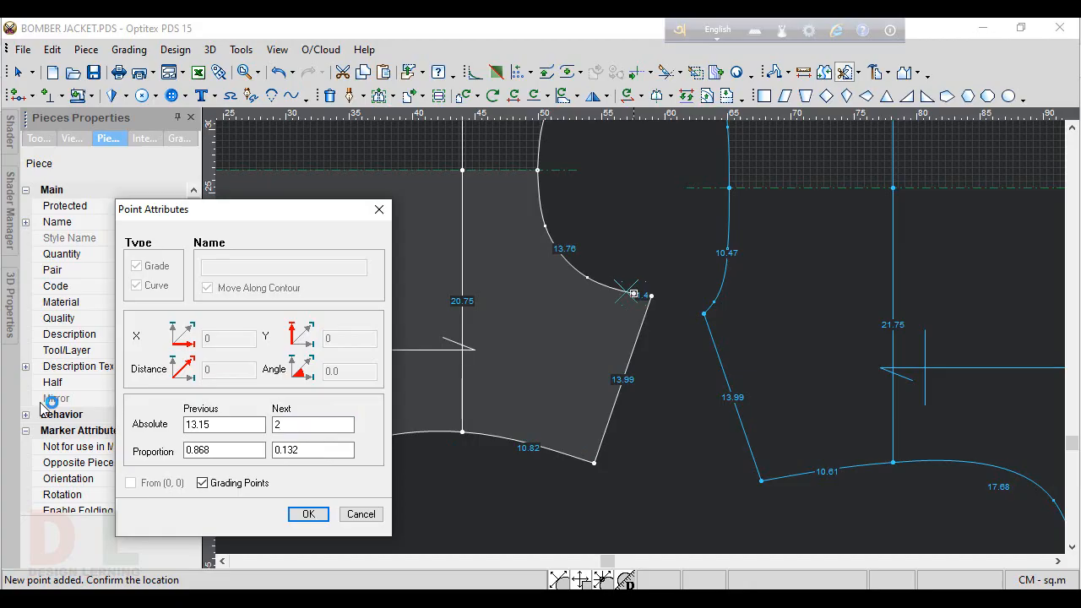
{"action": "key", "text": "Return"}
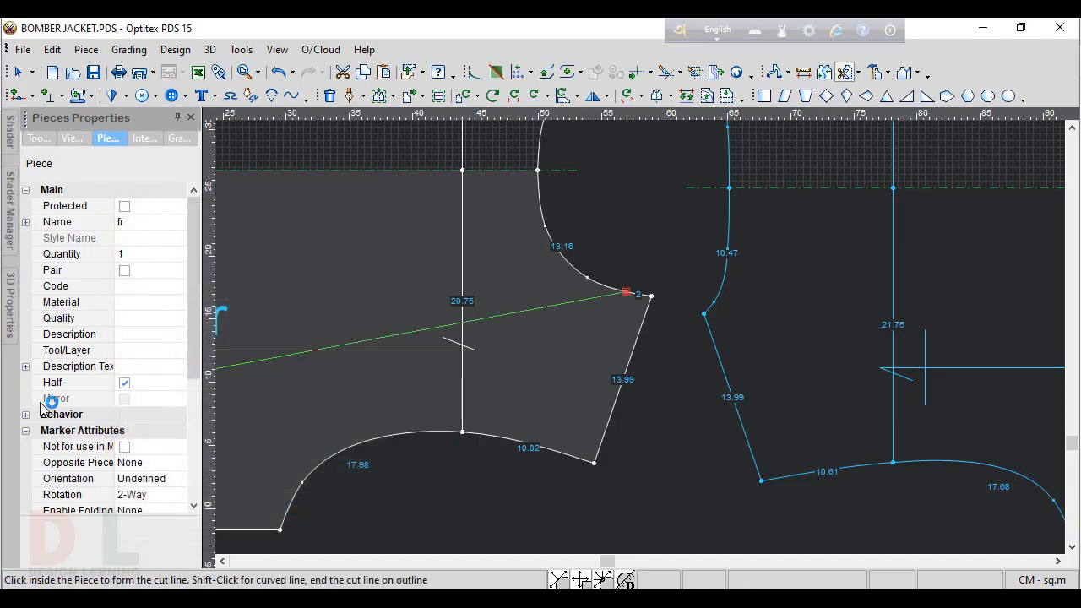
{"action": "left_click", "coordinate": [570, 456]}
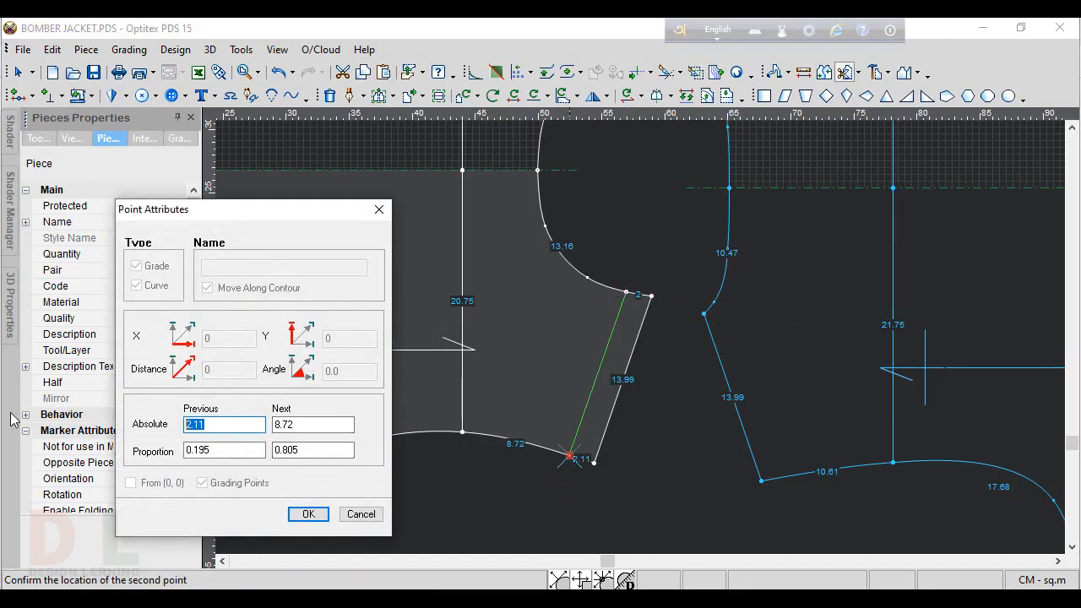
{"action": "key", "text": "Return"}
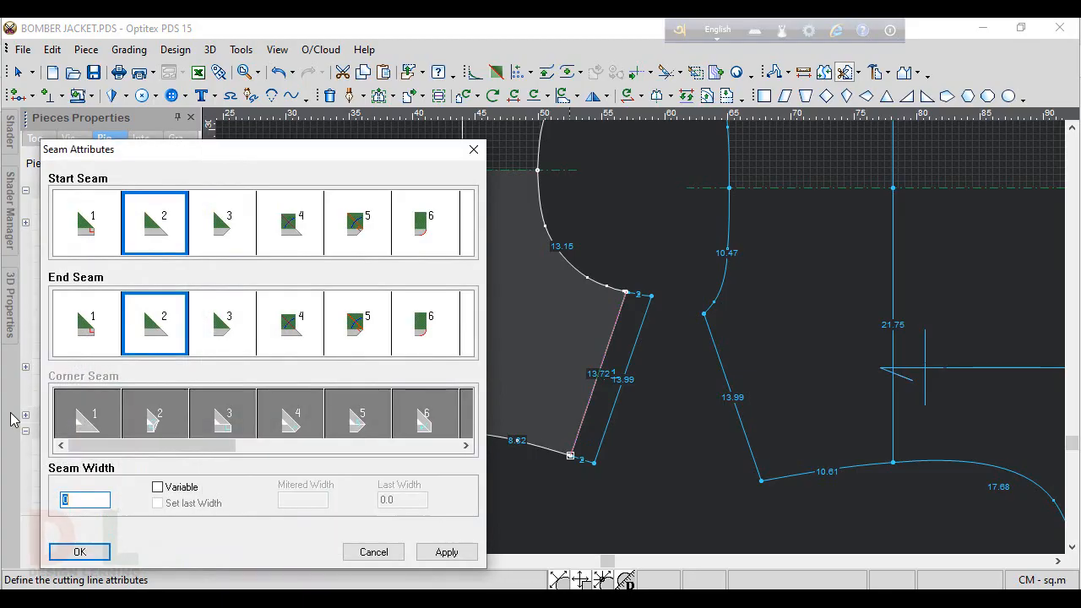
{"action": "left_click", "coordinate": [96, 543]}
{"action": "right_click", "coordinate": [669, 195]}
{"action": "left_click", "coordinate": [695, 208]}
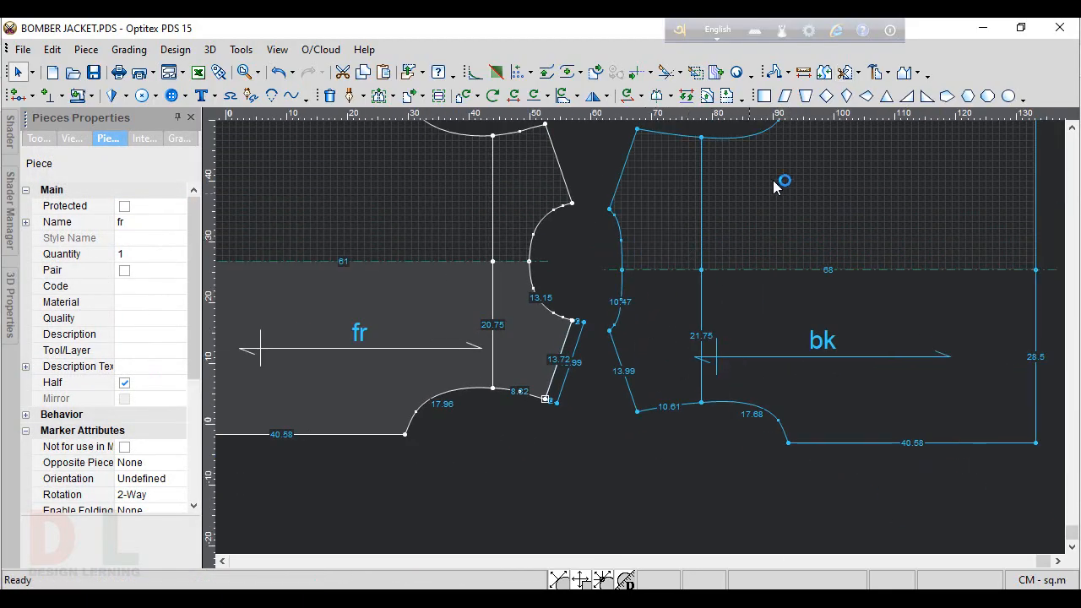
- Join the 2 cm shoulder strip cut from fr to bk along bk's shoulder line
{"action": "left_click", "coordinate": [826, 96]}
{"action": "left_click", "coordinate": [662, 355]}
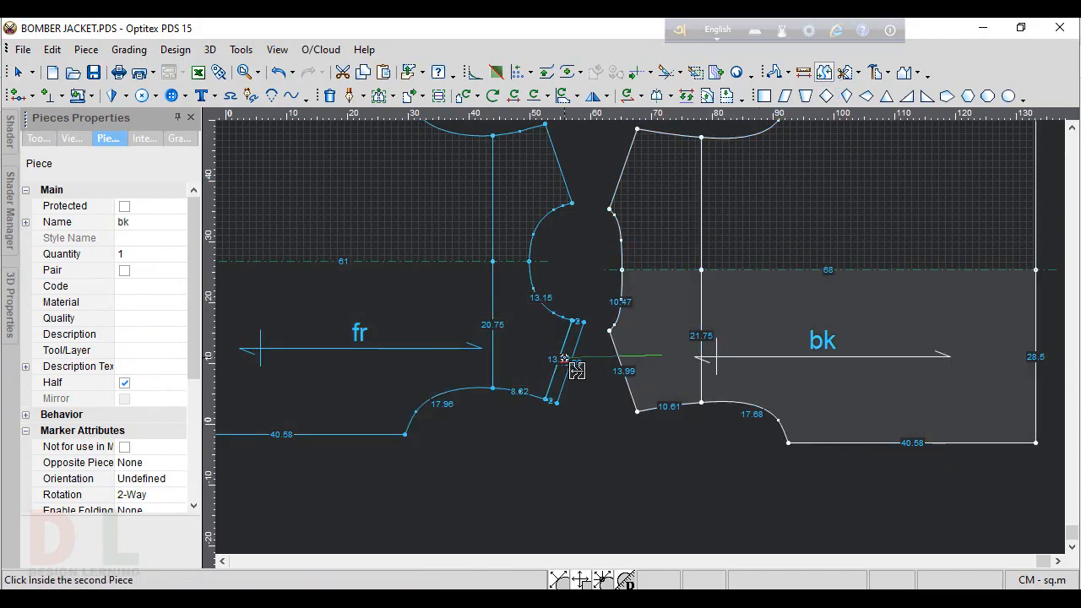
{"action": "left_click", "coordinate": [578, 370]}
{"action": "left_click", "coordinate": [215, 299]}
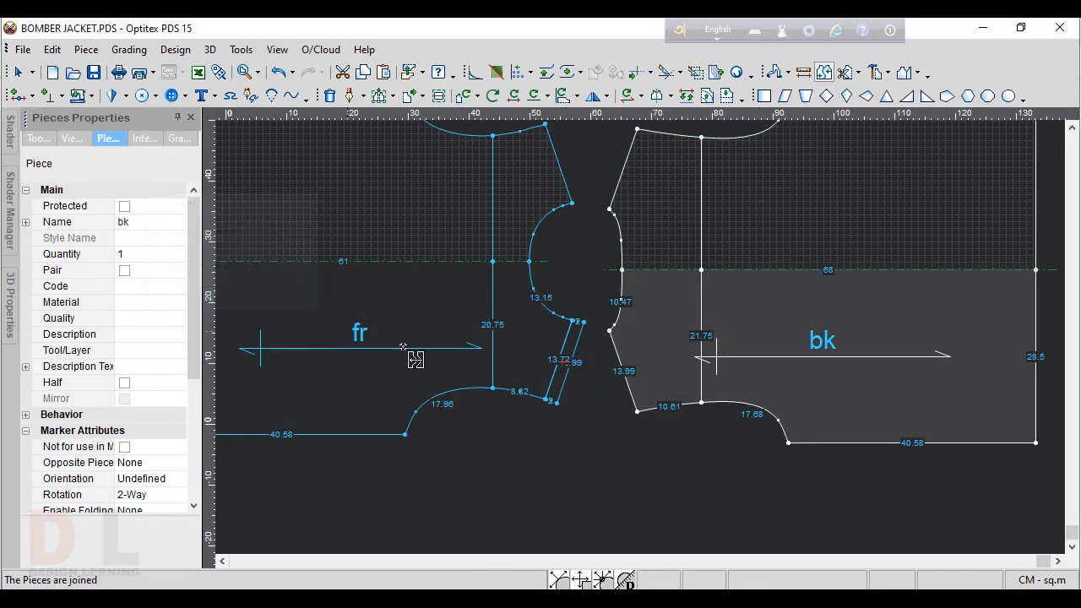
{"action": "scroll", "coordinate": [673, 410], "scroll_direction": "down", "scroll_amount": 2}
{"action": "scroll", "coordinate": [650, 336], "scroll_direction": "up", "scroll_amount": 2}
{"action": "right_click", "coordinate": [642, 166]}
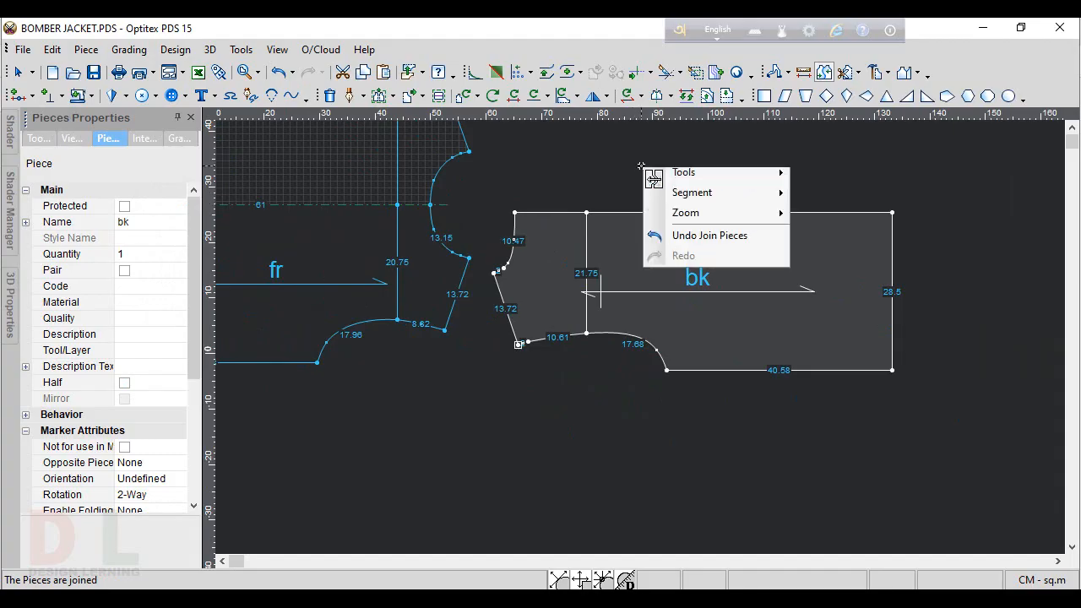
{"action": "left_click", "coordinate": [661, 174]}
- Flip bk horizontally to face the same way as fr, and make it a half piece mirrored about its centre back line
{"action": "left_click", "coordinate": [593, 95]}
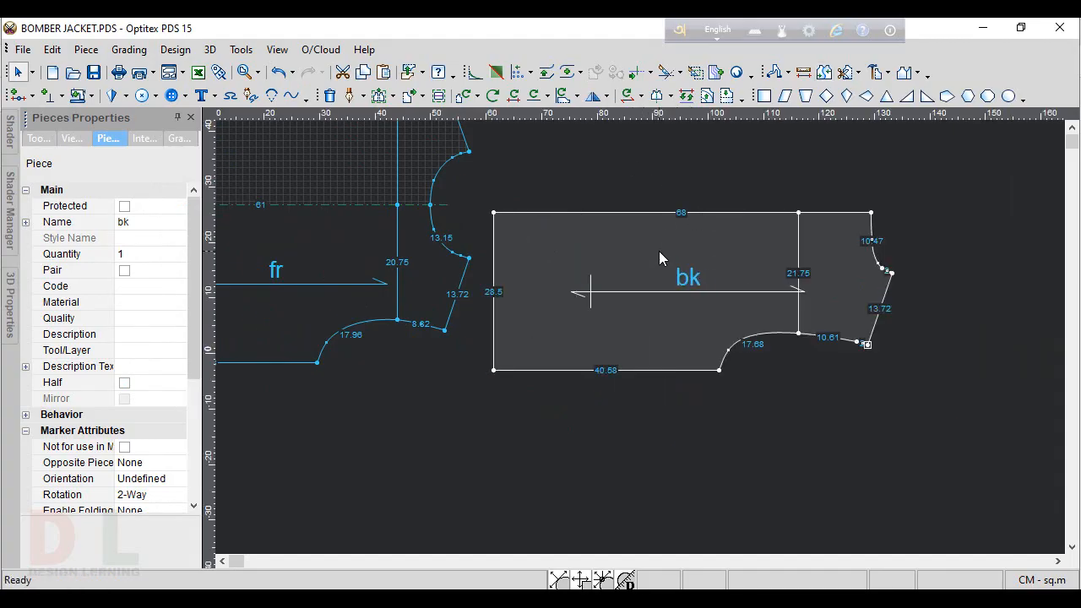
{"action": "left_click", "coordinate": [721, 176]}
{"action": "left_click", "coordinate": [657, 96]}
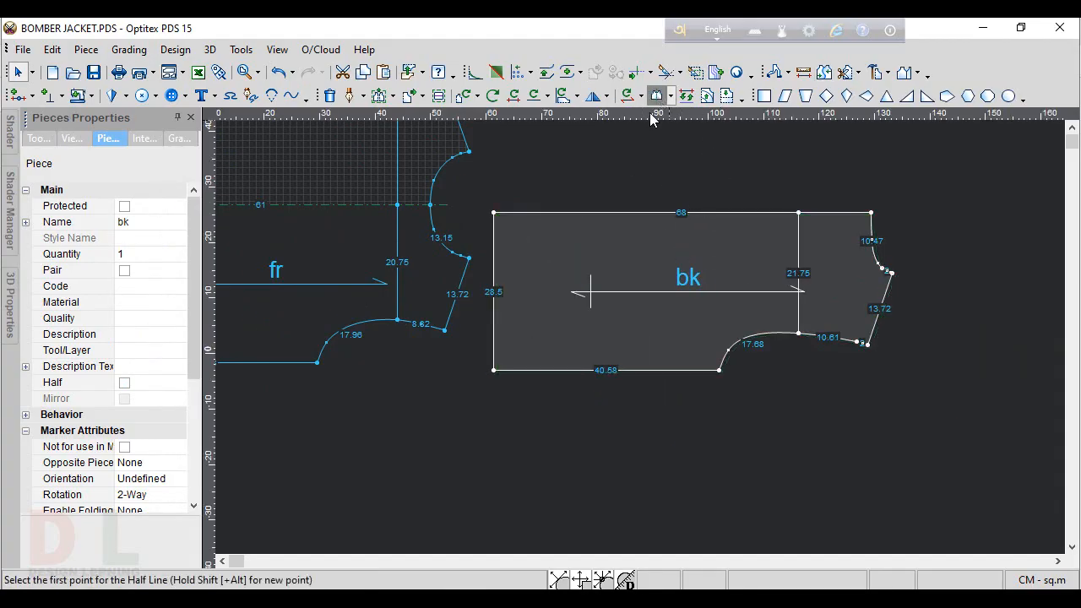
{"action": "left_click", "coordinate": [493, 212]}
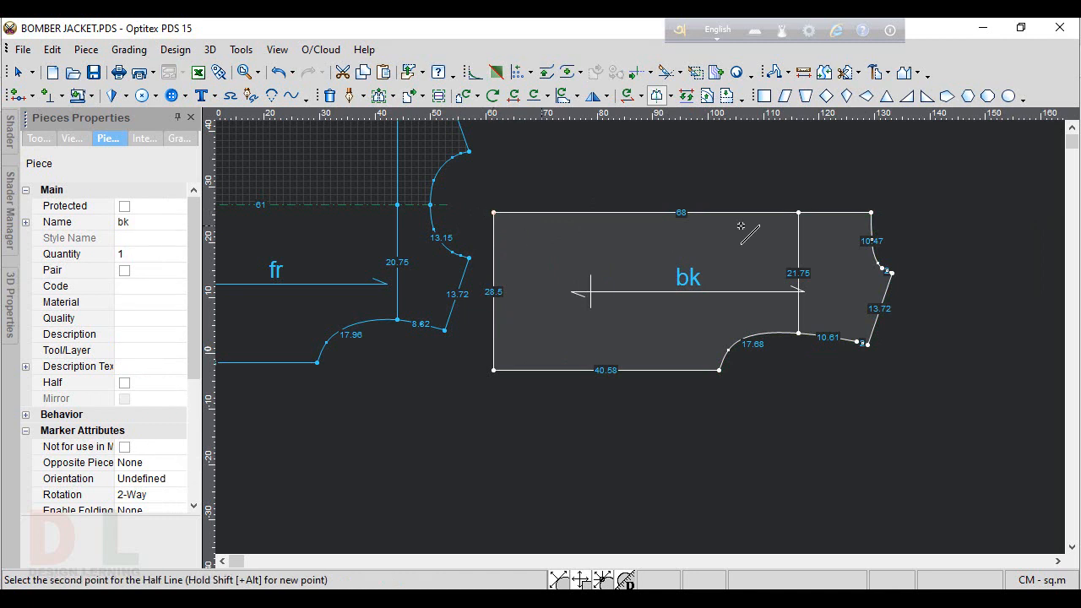
{"action": "left_click", "coordinate": [871, 221]}
{"action": "scroll", "coordinate": [873, 236], "scroll_direction": "down", "scroll_amount": 3}
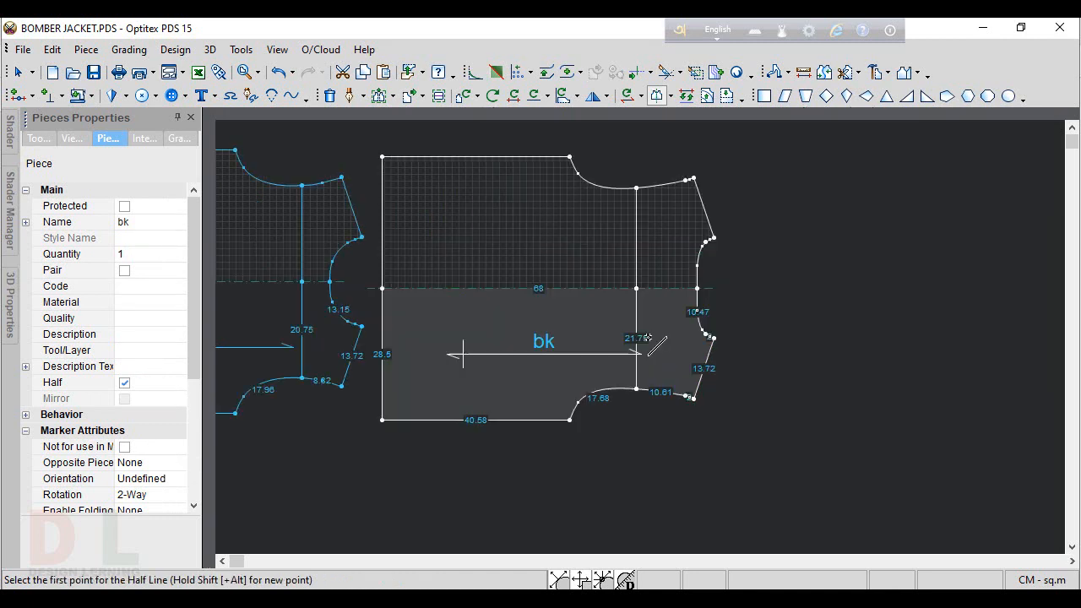
{"action": "right_click", "coordinate": [789, 313]}
{"action": "left_click", "coordinate": [839, 329]}
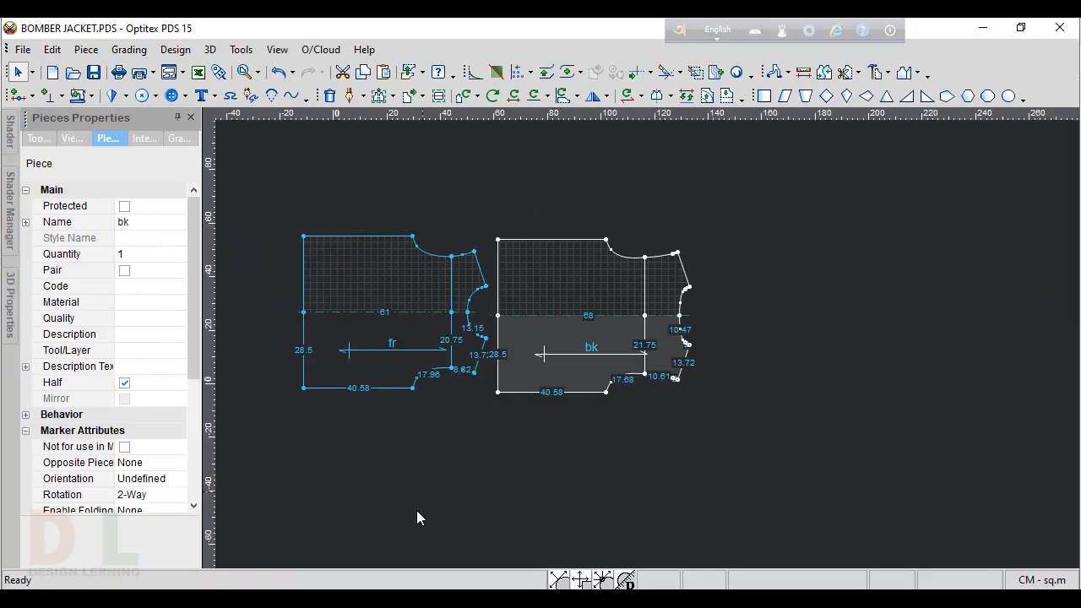
- Check the jacket photo in the guideline measurement PDF, return to Optitex PDS, and turn off the Half property of fr
{"action": "key", "text": "alt+Tab"}
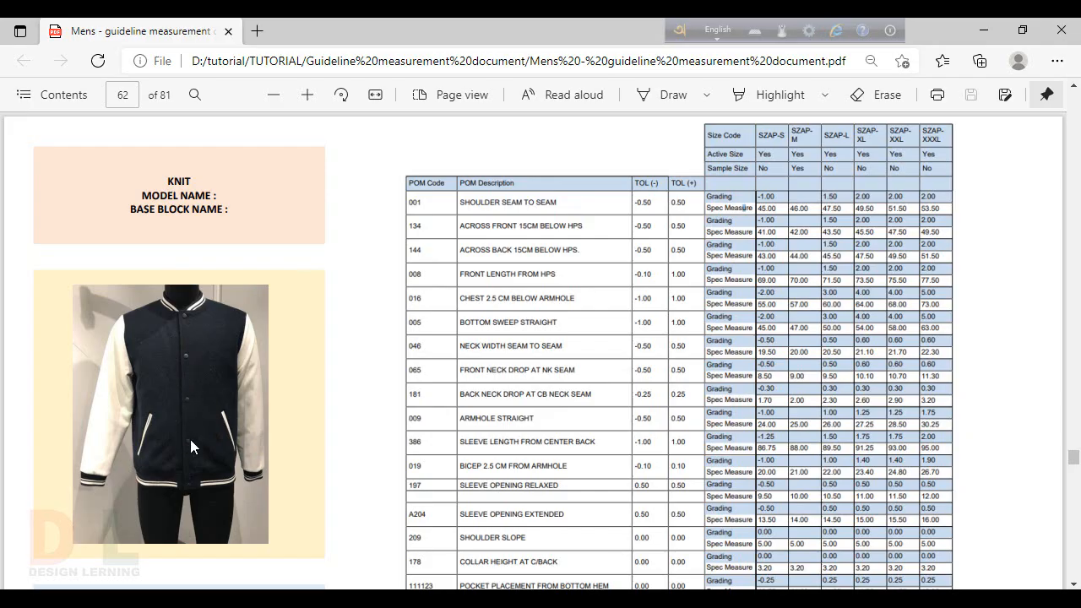
{"action": "key", "text": "alt+Tab"}
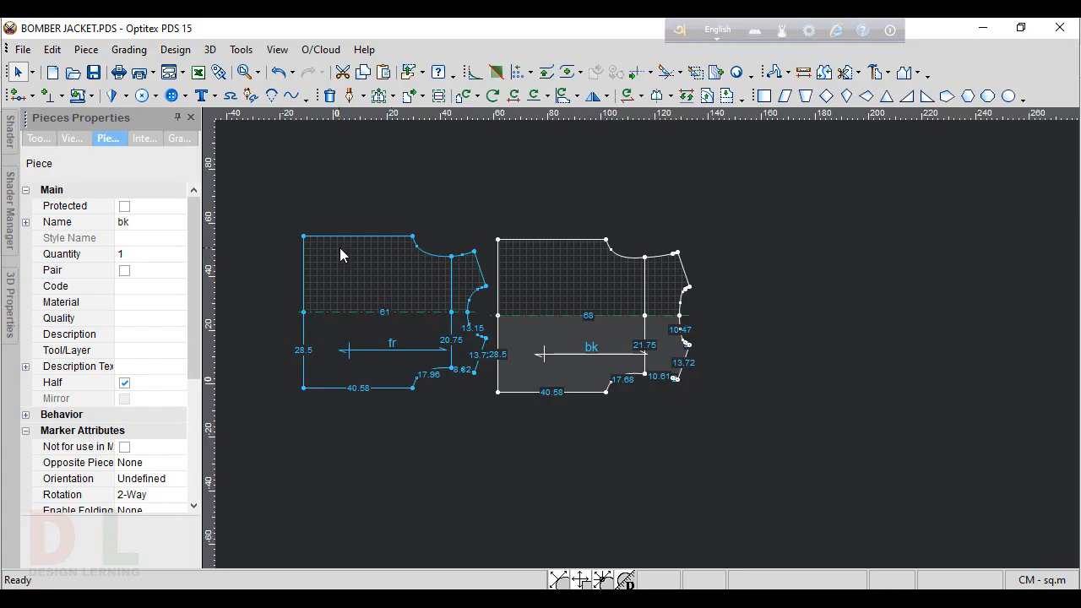
{"action": "left_click", "coordinate": [384, 329]}
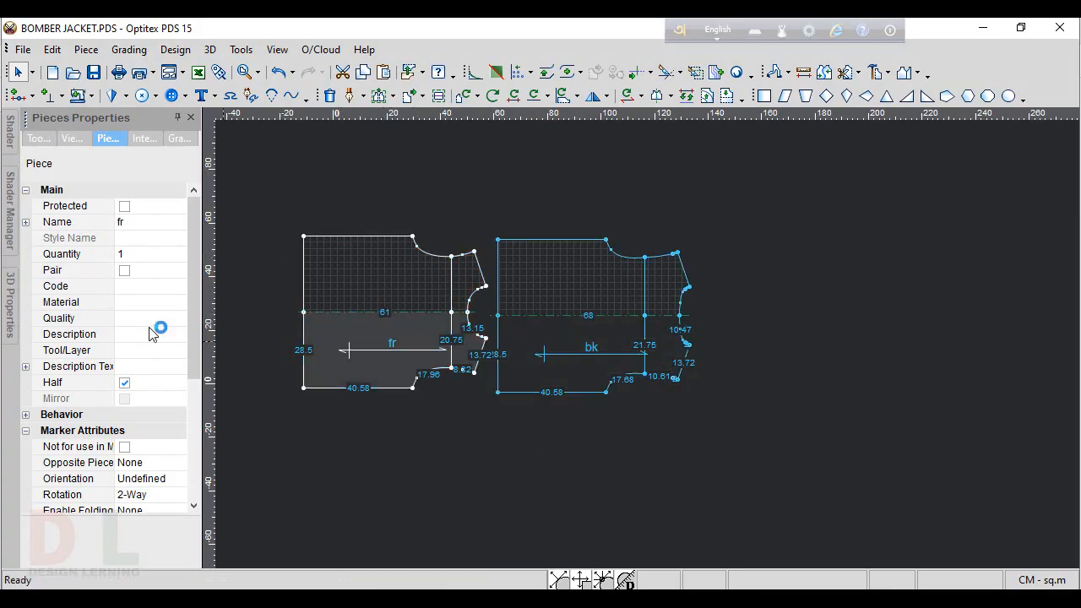
{"action": "left_click", "coordinate": [138, 382]}
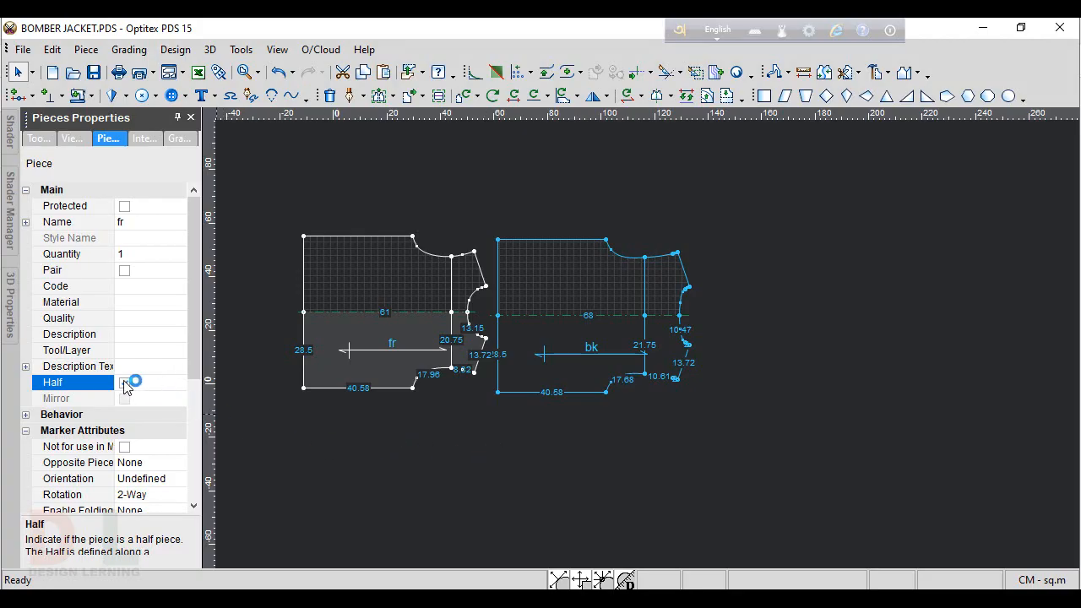
{"action": "left_click", "coordinate": [125, 383]}
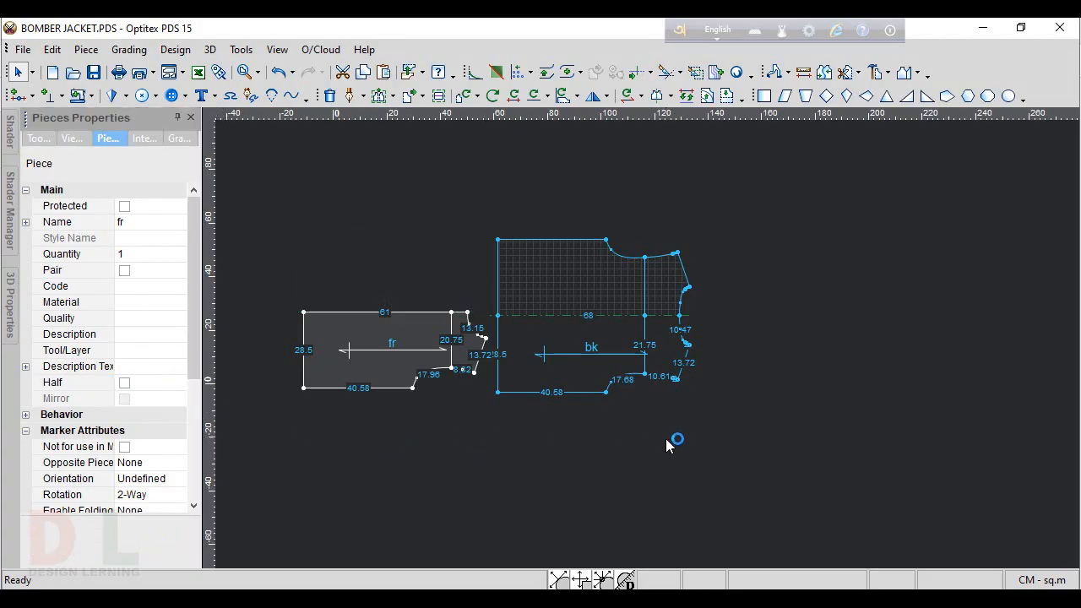